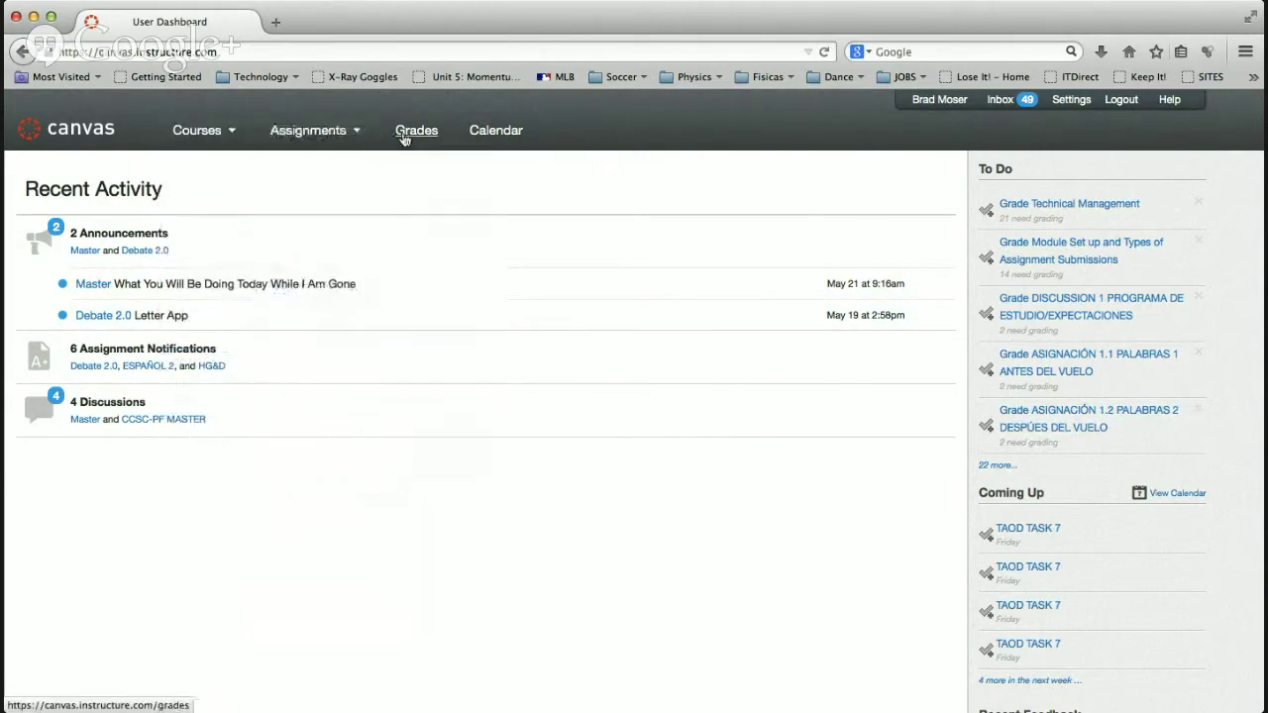
- Open the CassConnect Health SU14 - 1 course and look over its home page and course navigation
mouse_move(198, 132)
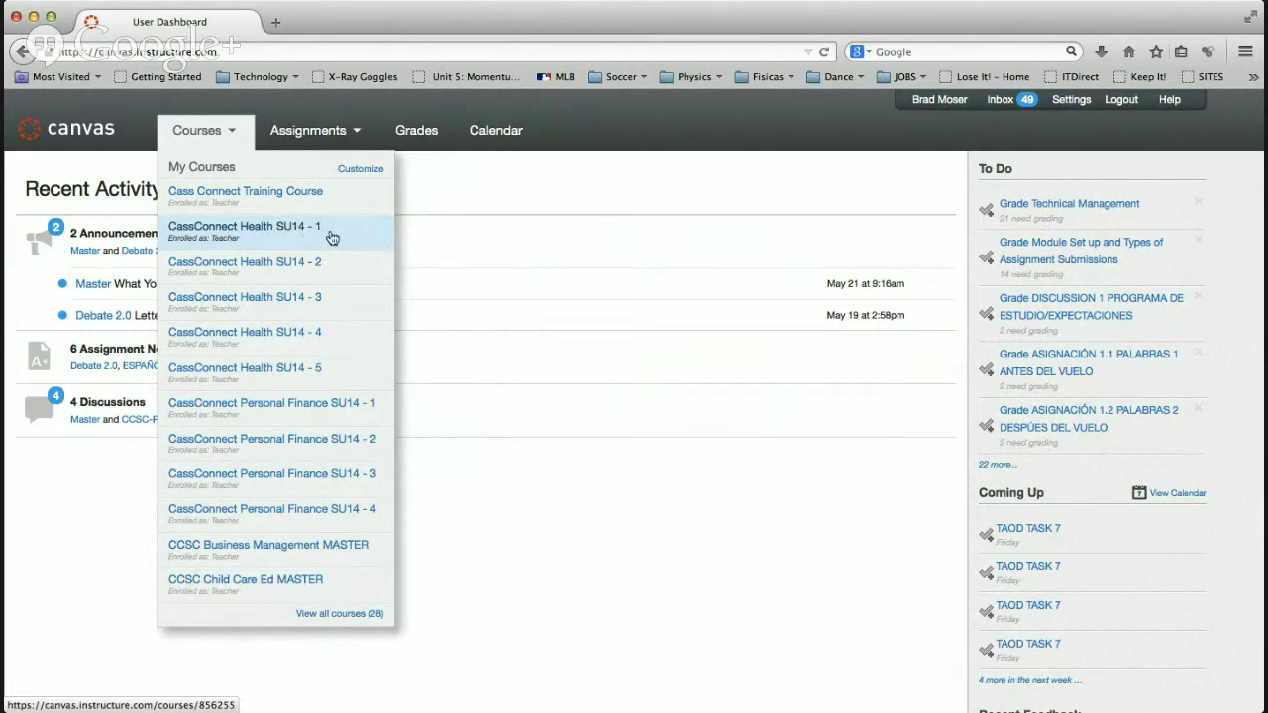
click(293, 234)
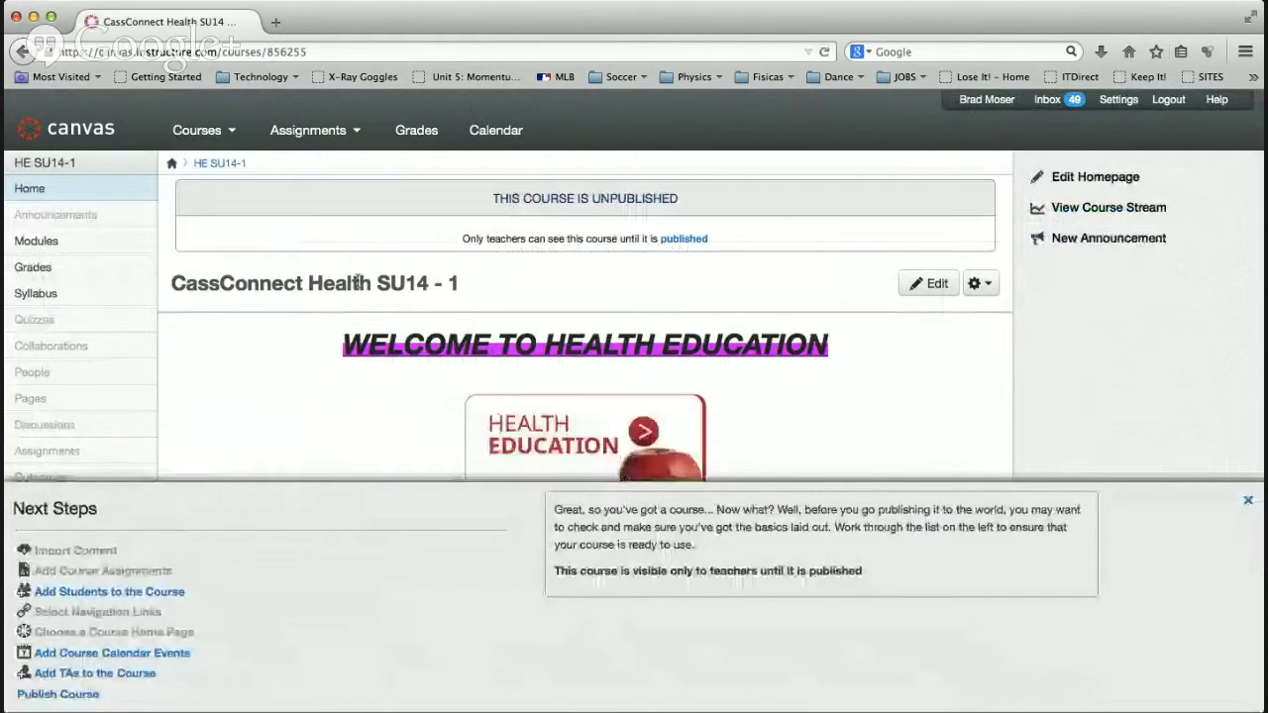
scroll(260, 369, down, 3)
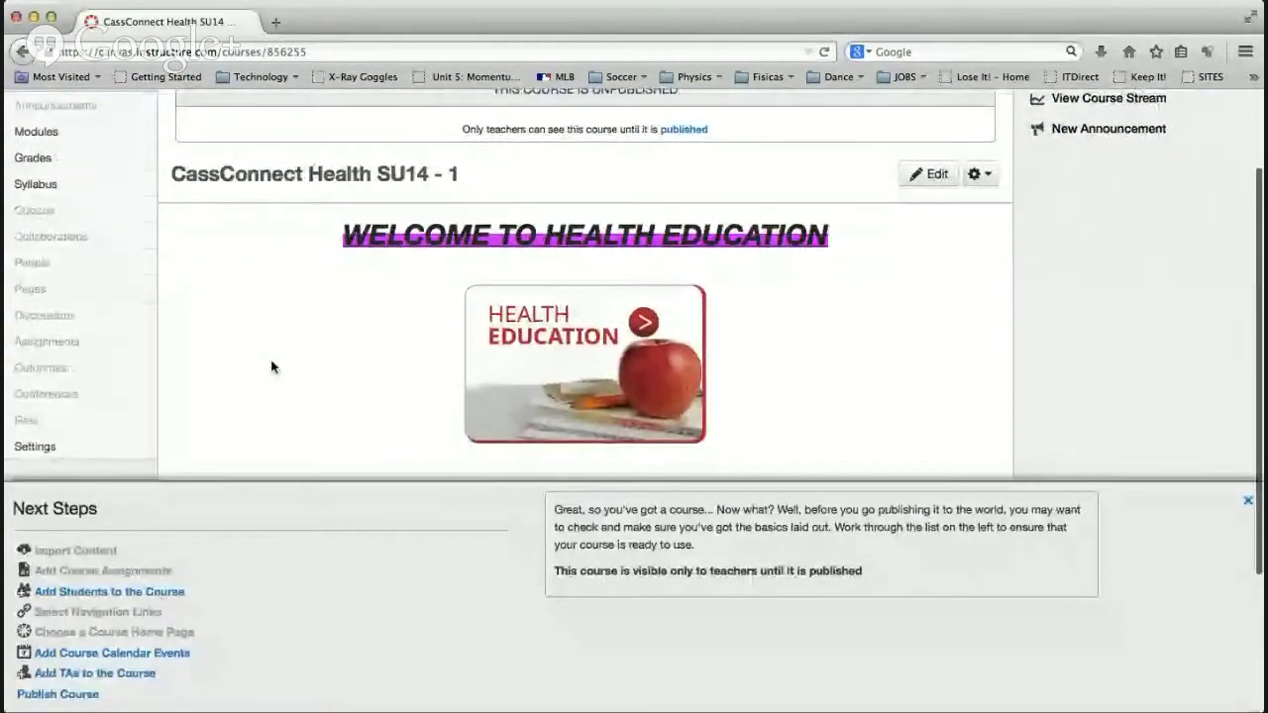
scroll(306, 317, up, 2)
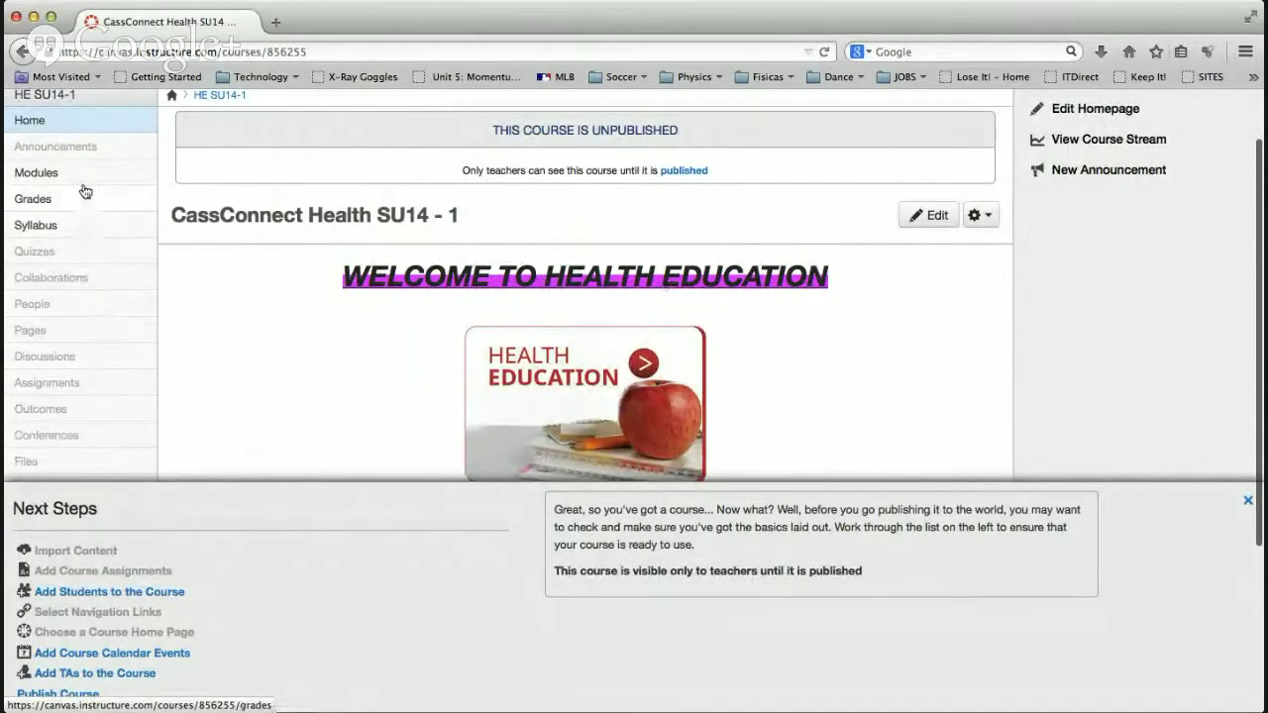
scroll(190, 257, down, 3)
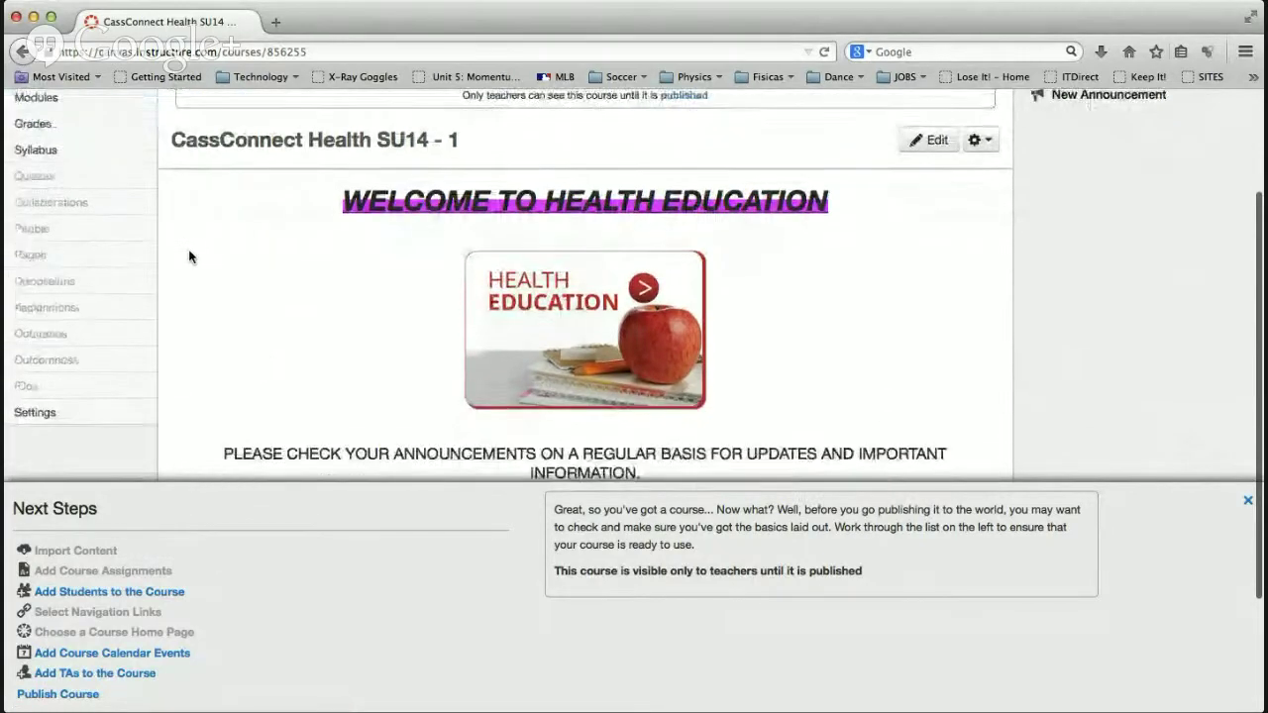
scroll(190, 257, up, 3)
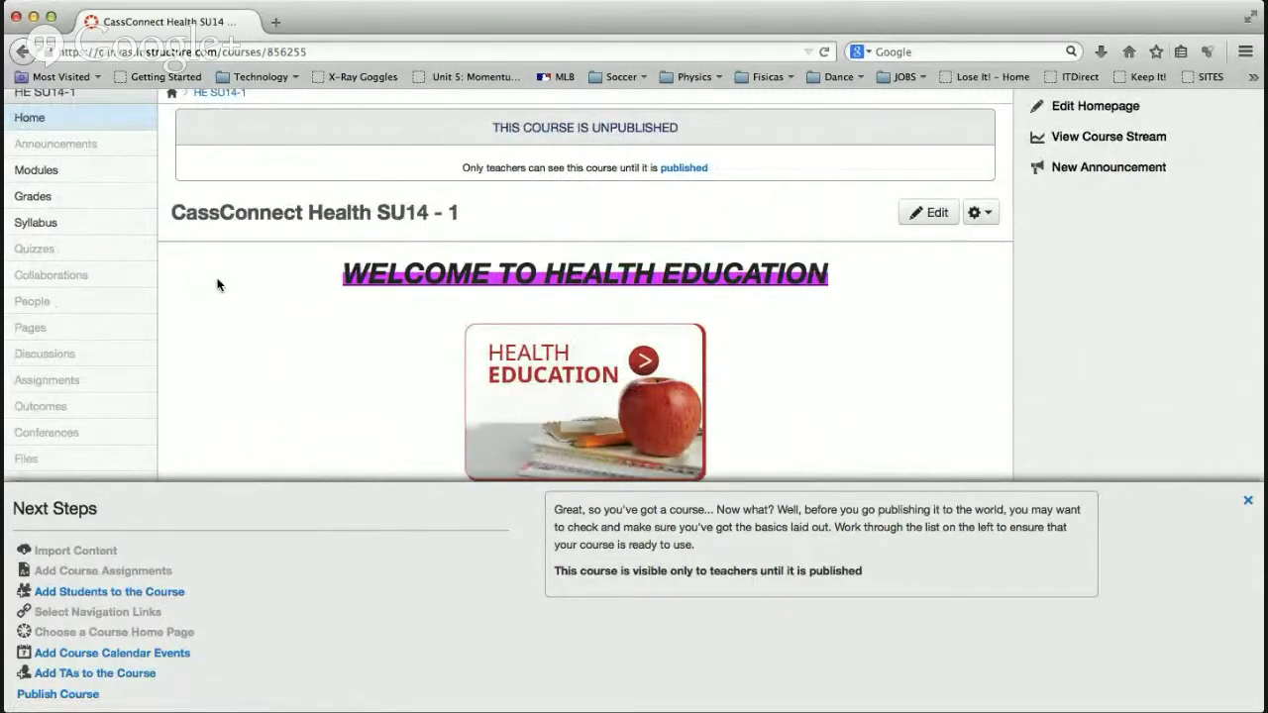
scroll(218, 286, up, 2)
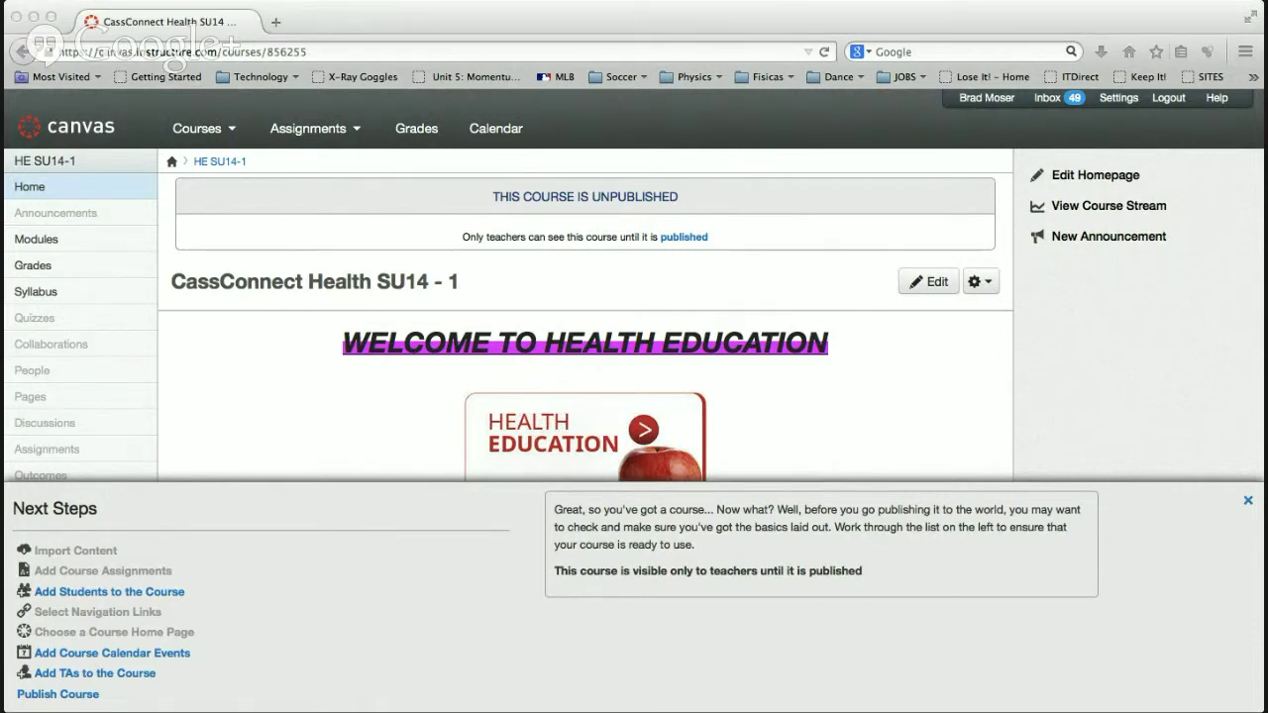
click(806, 20)
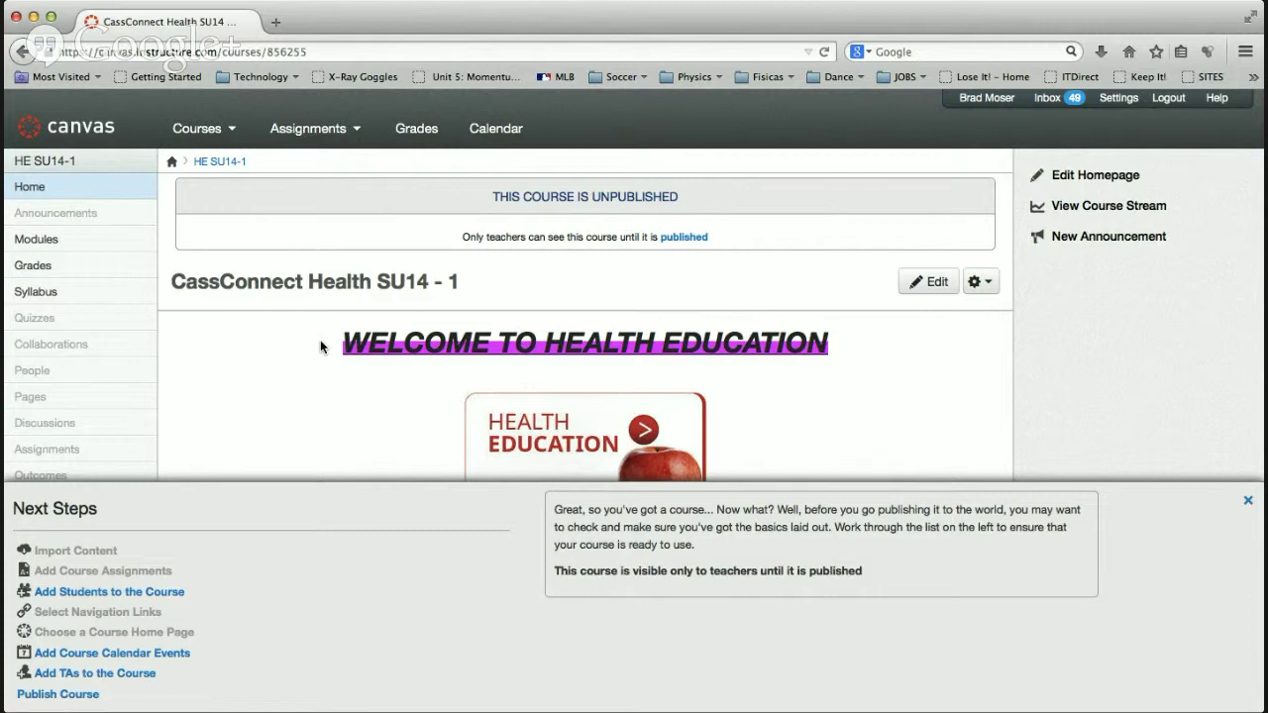
- Open the course's modules and review all units from Unit 1: Introduction through Unit 6: Communicable and Non-Communicable Diseases
click(62, 240)
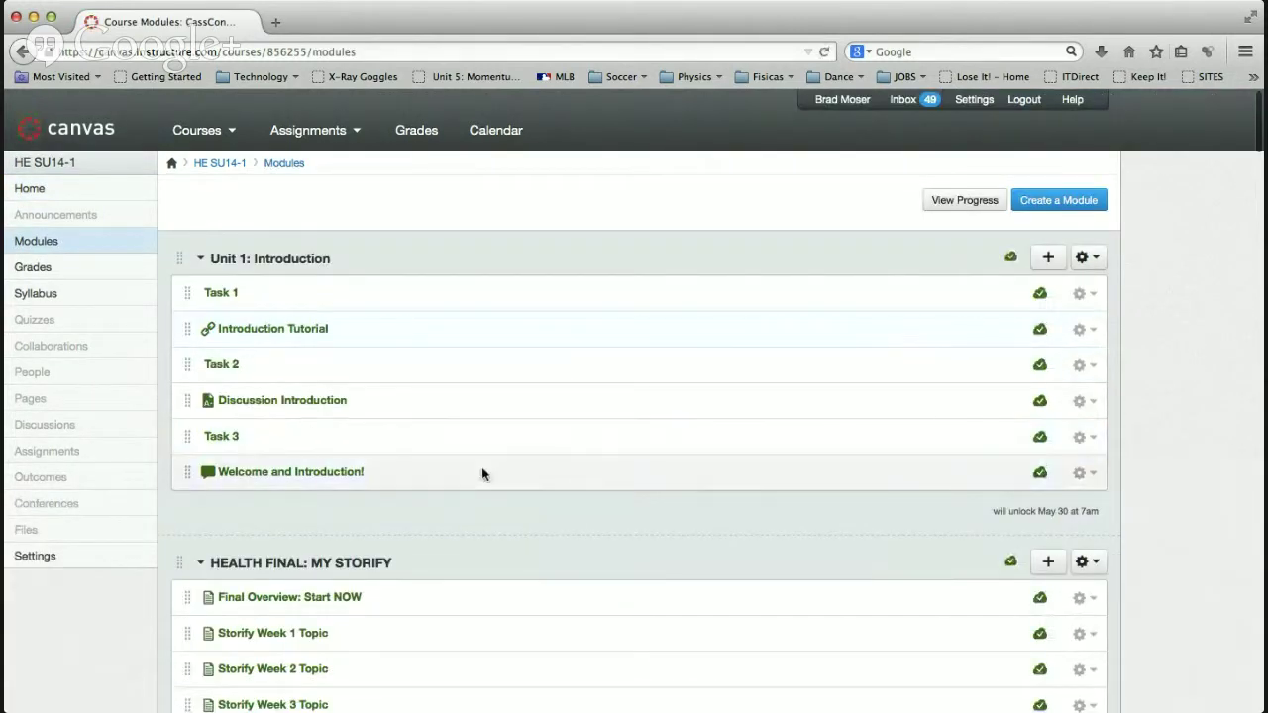
scroll(482, 472, down, 1)
scroll(481, 473, down, 5)
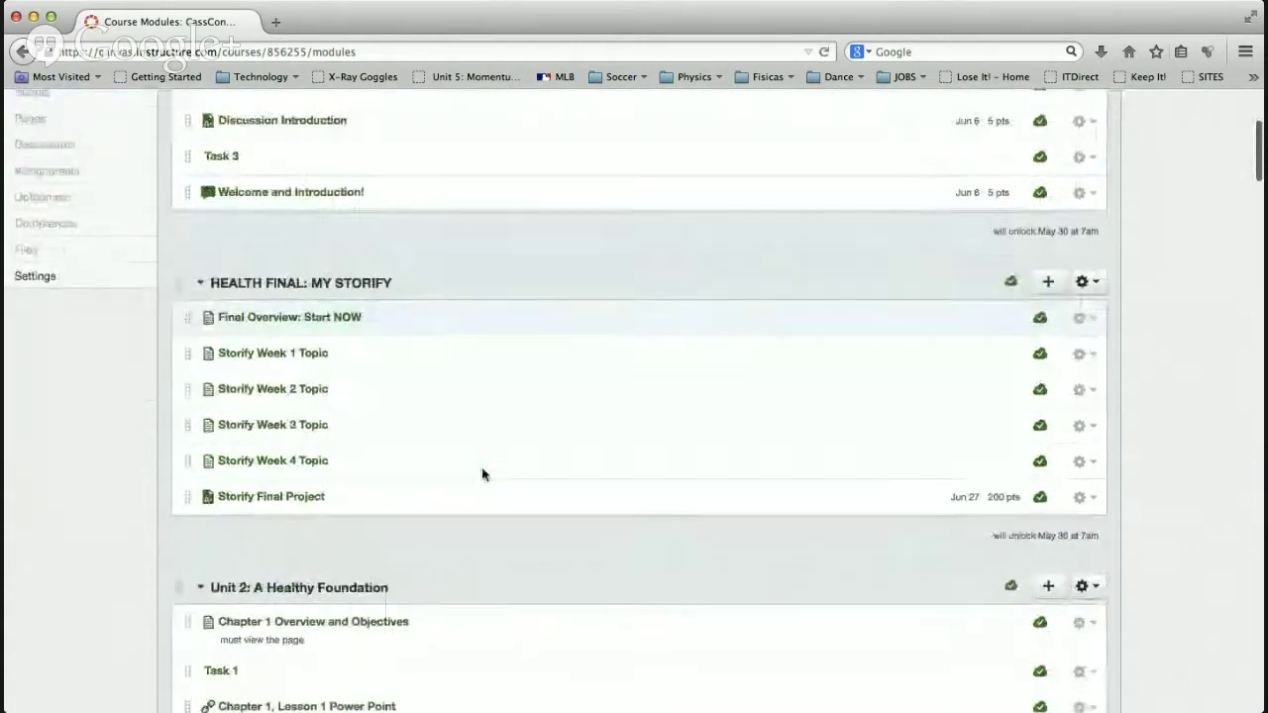
scroll(481, 474, down, 7)
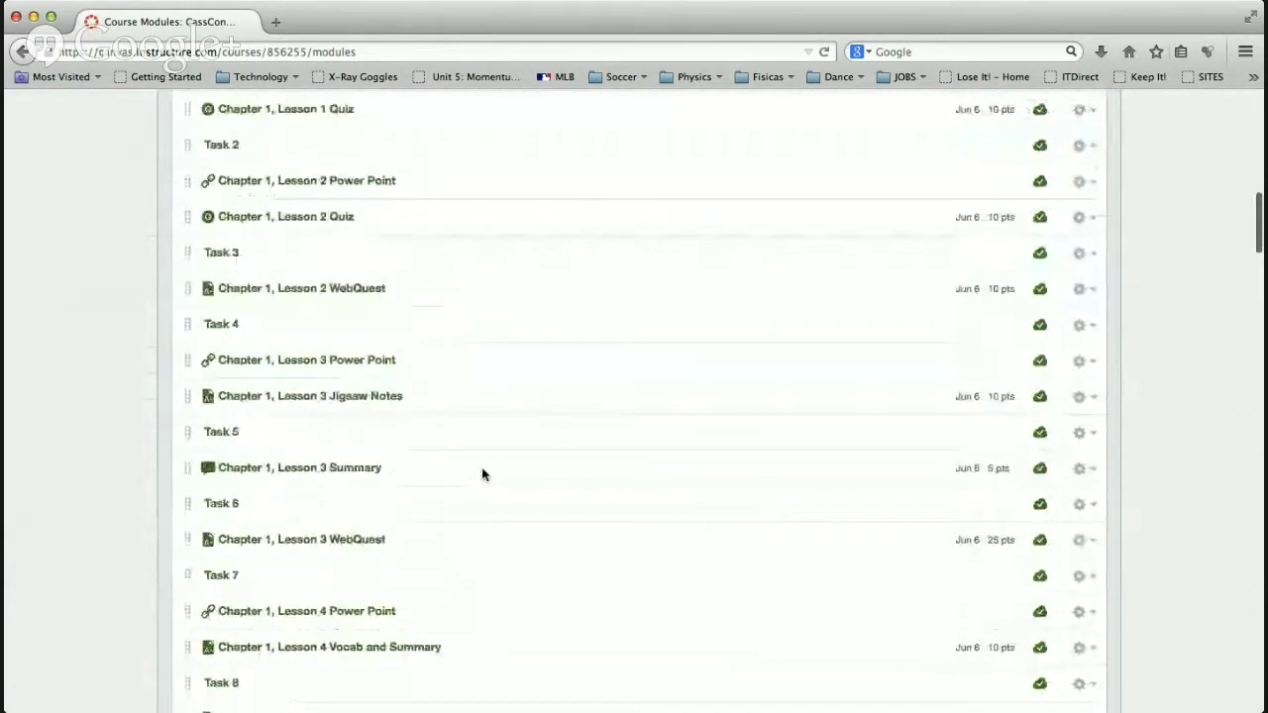
scroll(482, 473, up, 12)
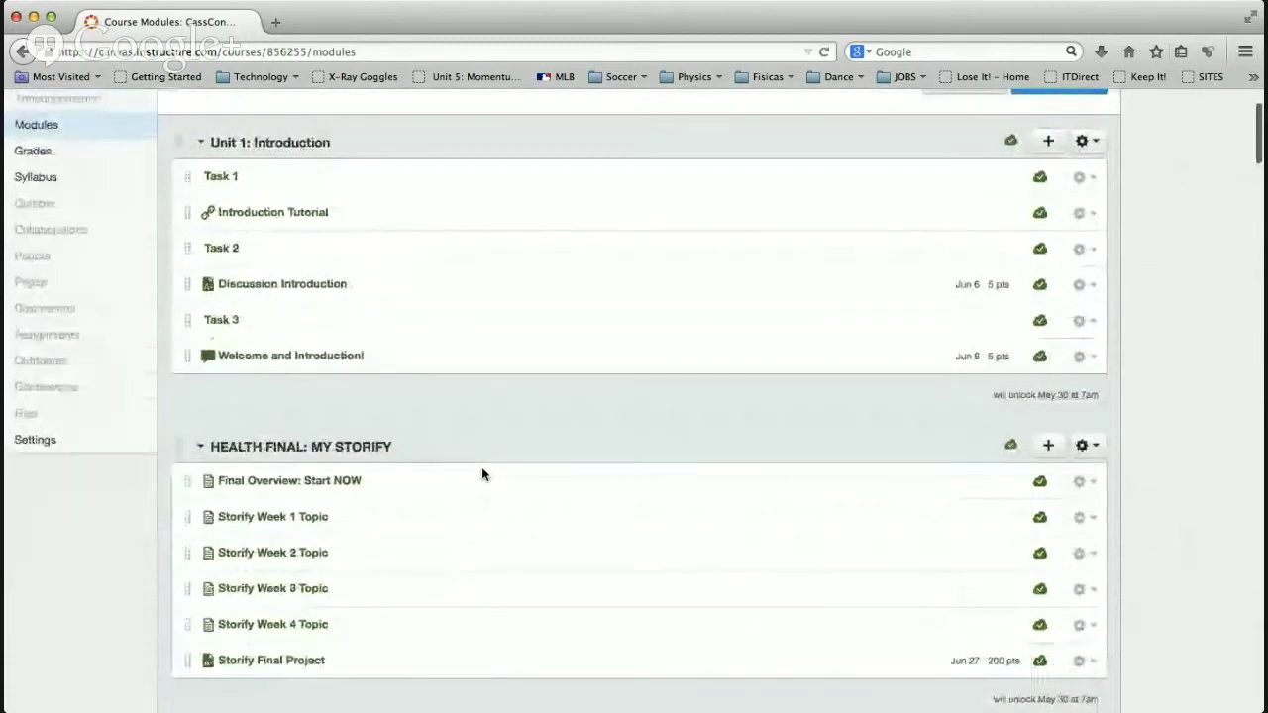
scroll(482, 474, down, 5)
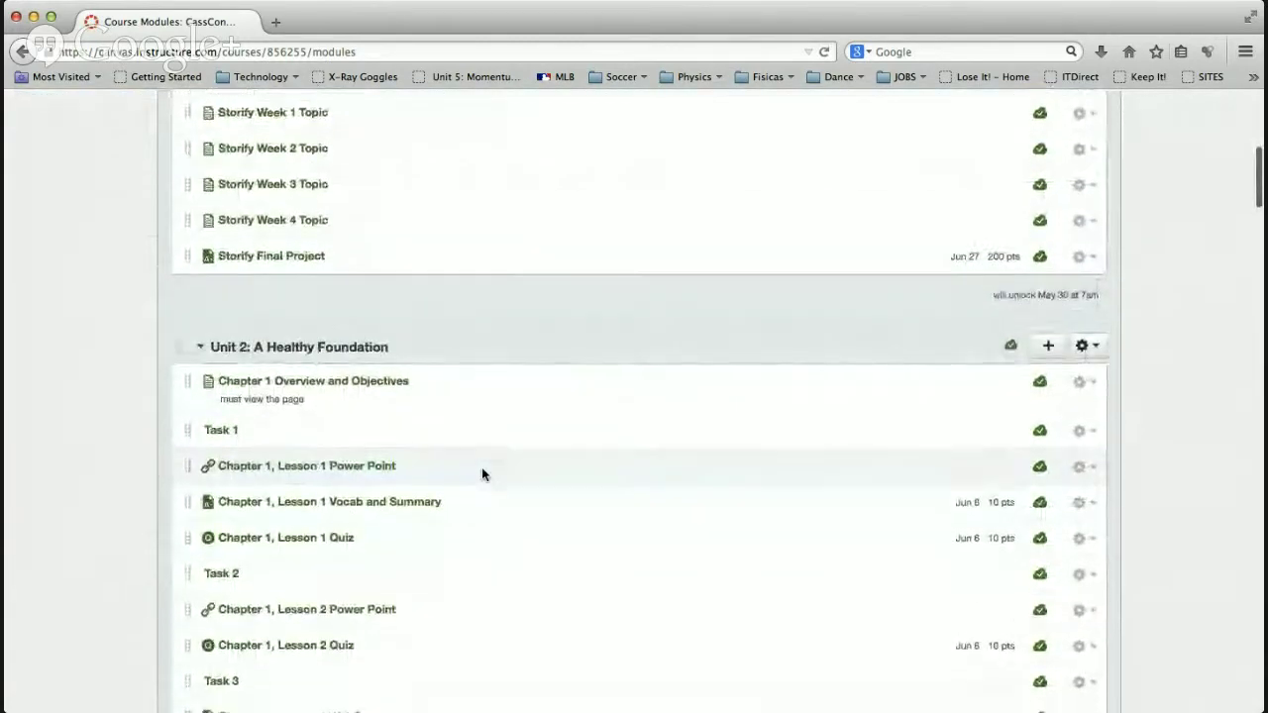
scroll(483, 474, down, 20)
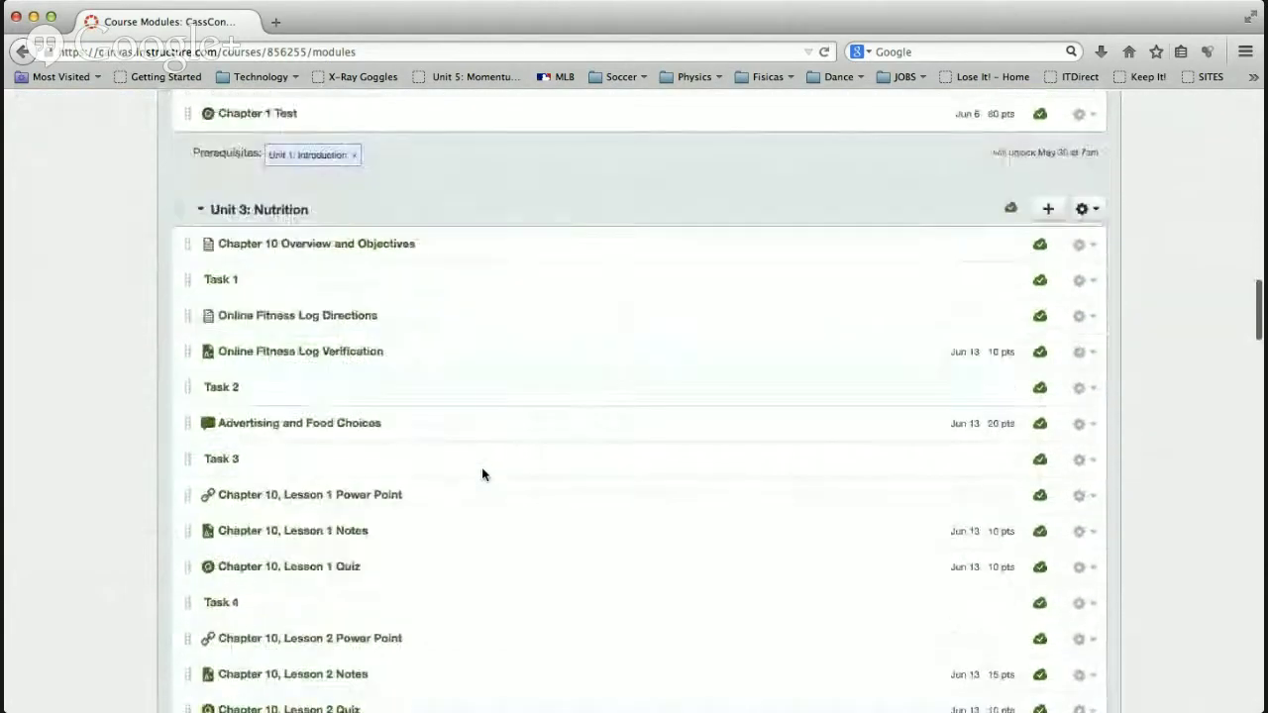
scroll(482, 474, down, 20)
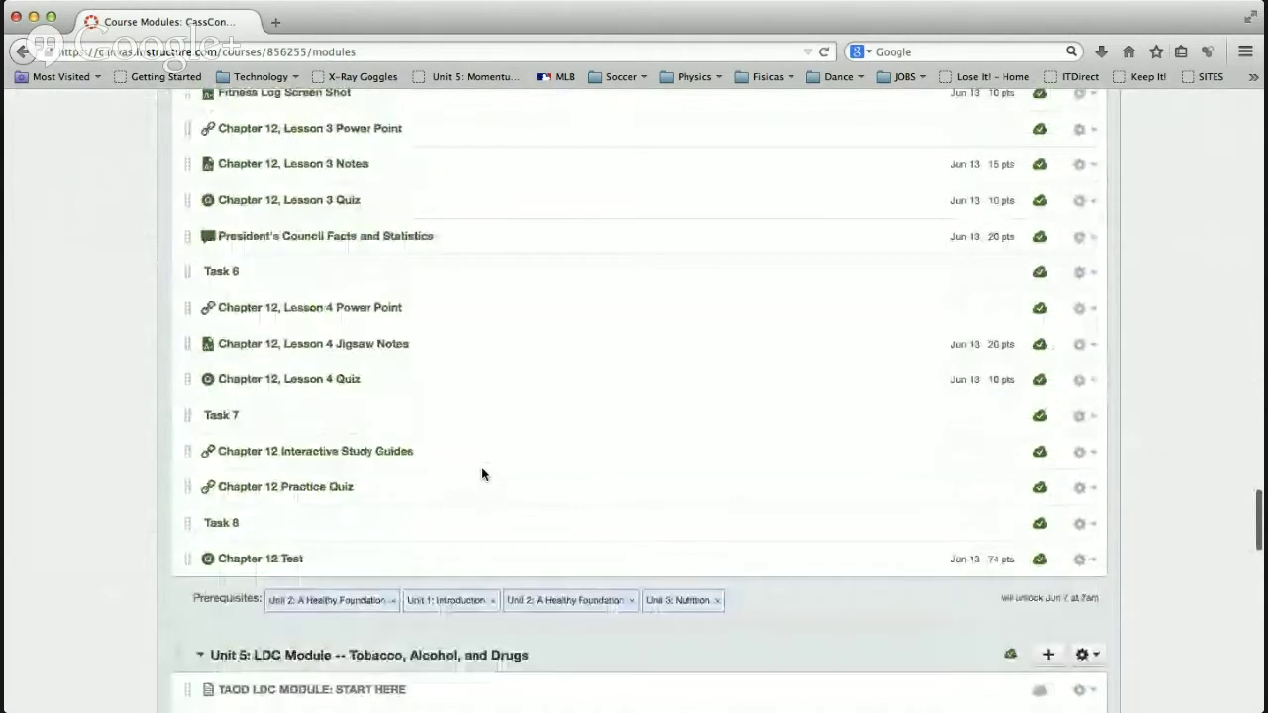
scroll(483, 475, down, 15)
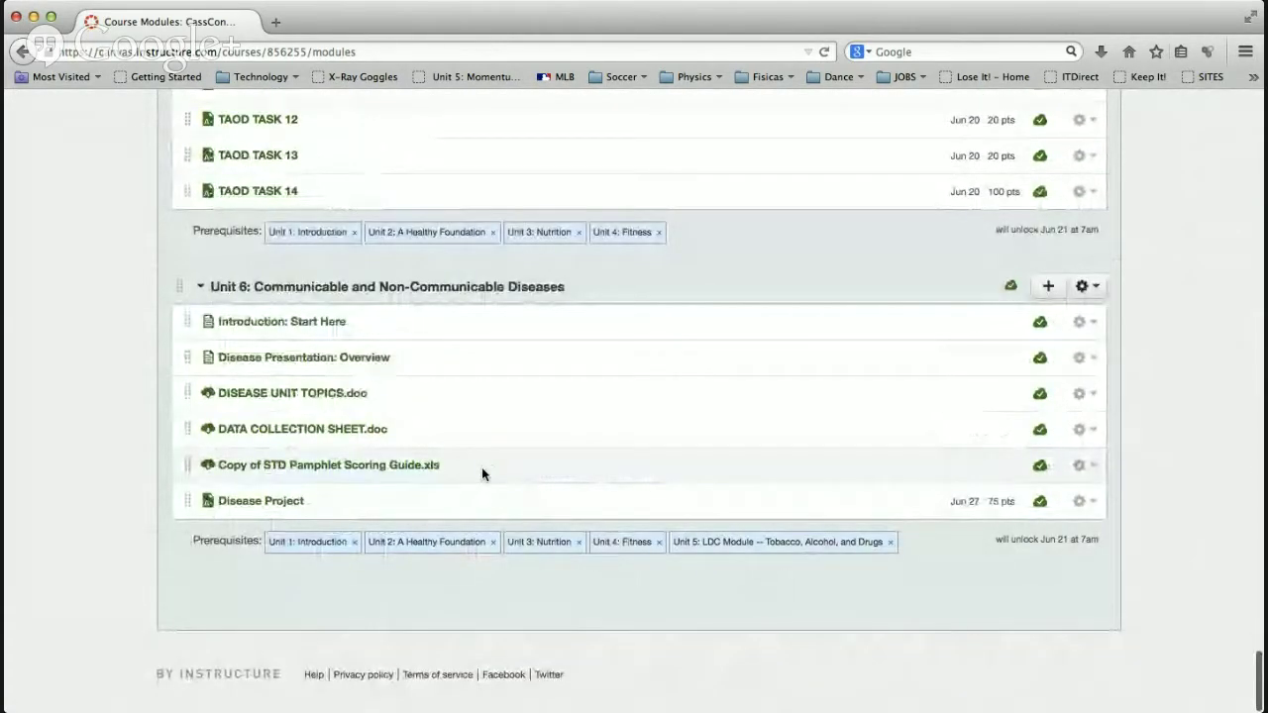
scroll(483, 474, up, 20)
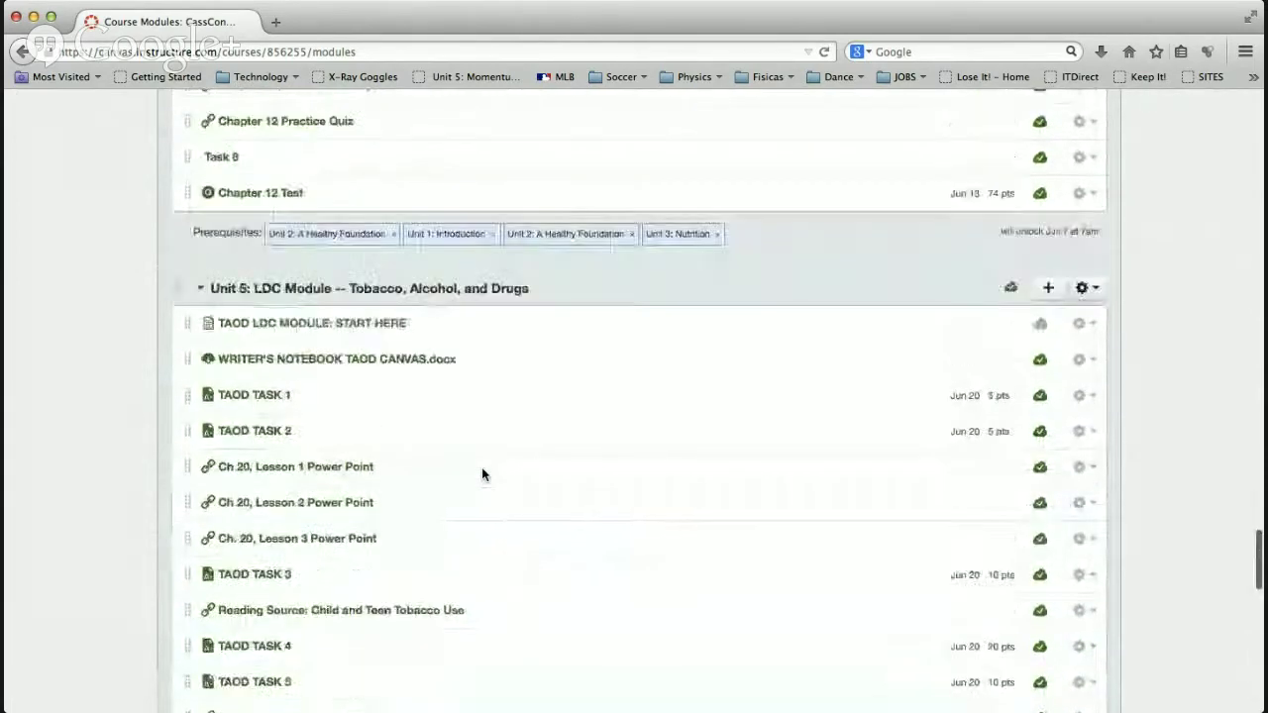
scroll(483, 474, up, 15)
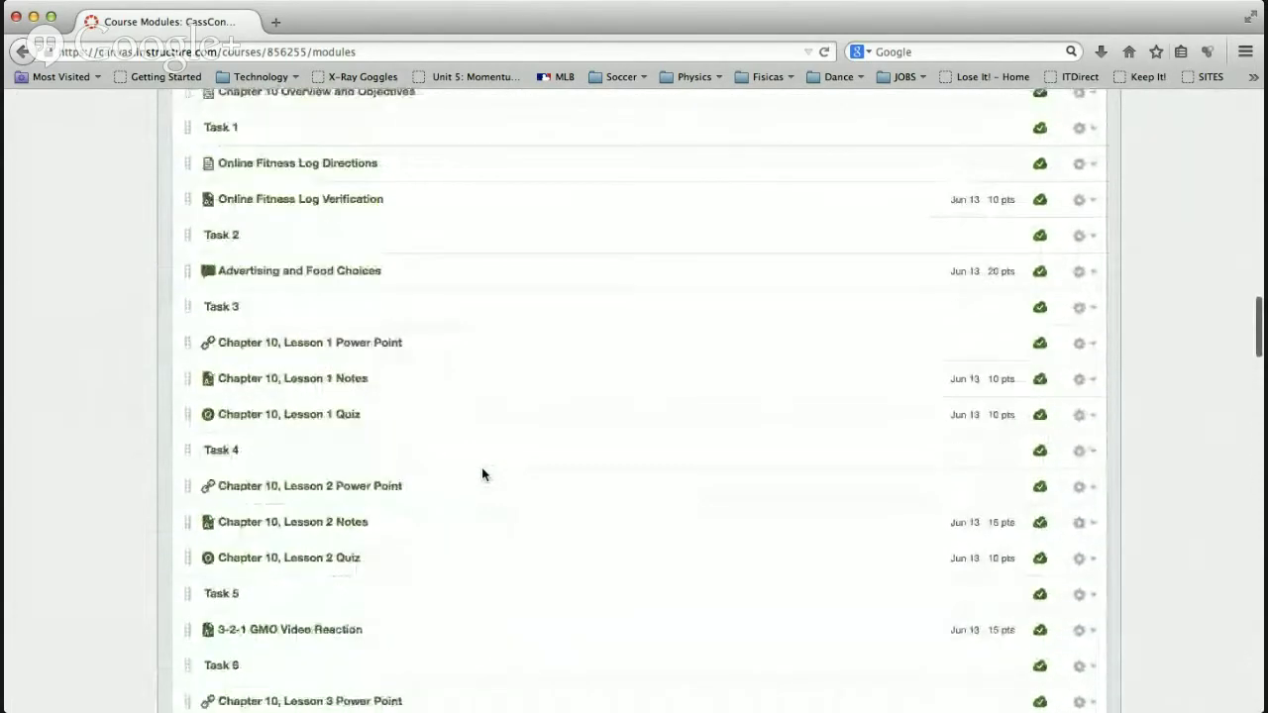
scroll(482, 475, up, 10)
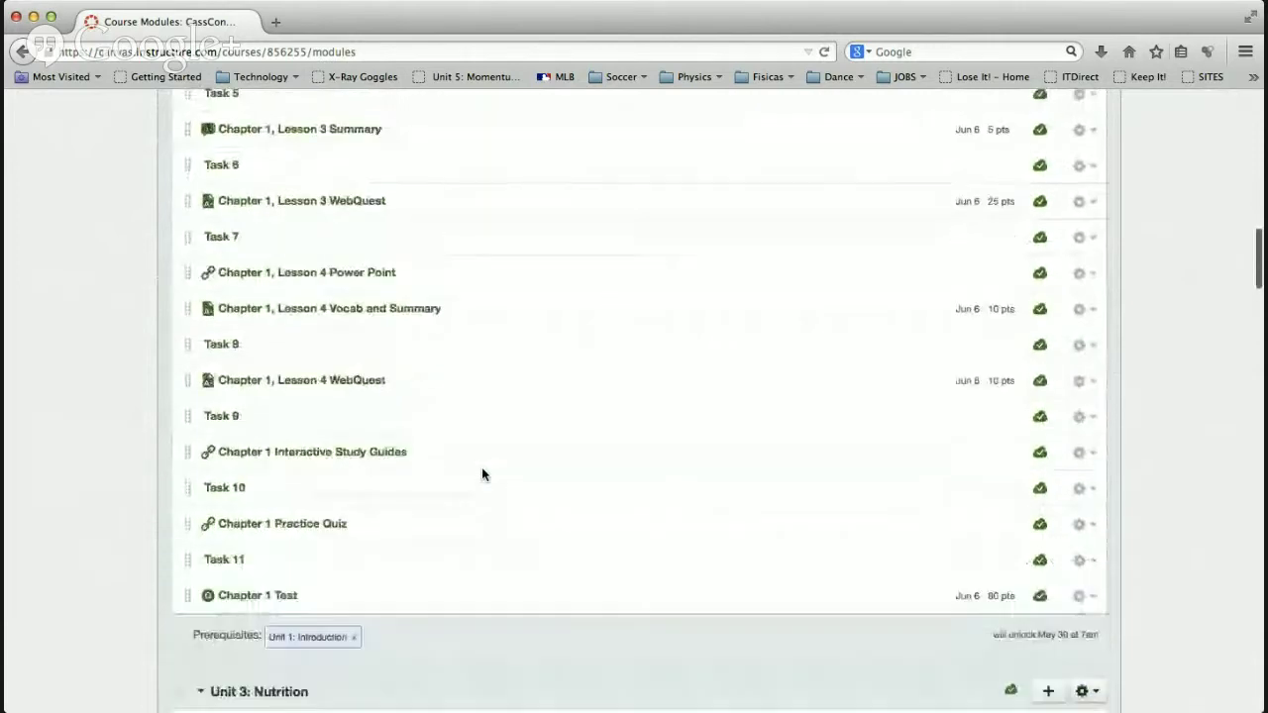
scroll(483, 474, up, 10)
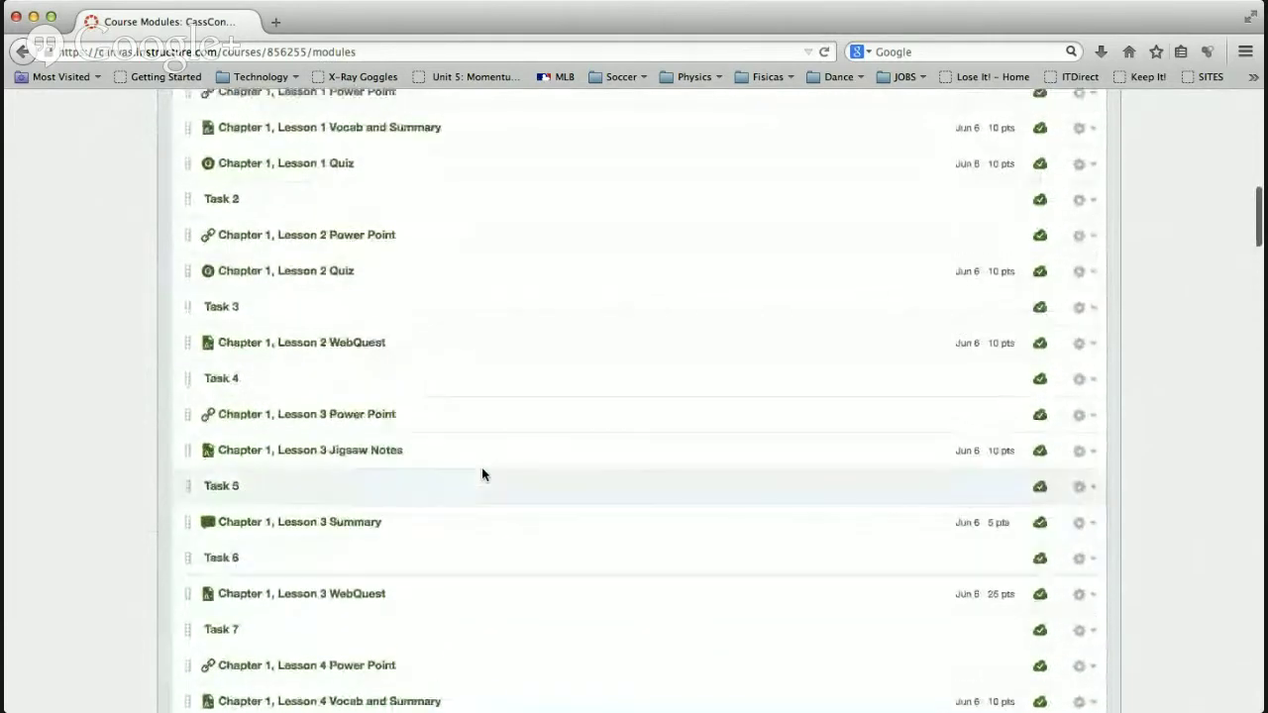
scroll(482, 474, up, 2)
scroll(306, 204, up, 10)
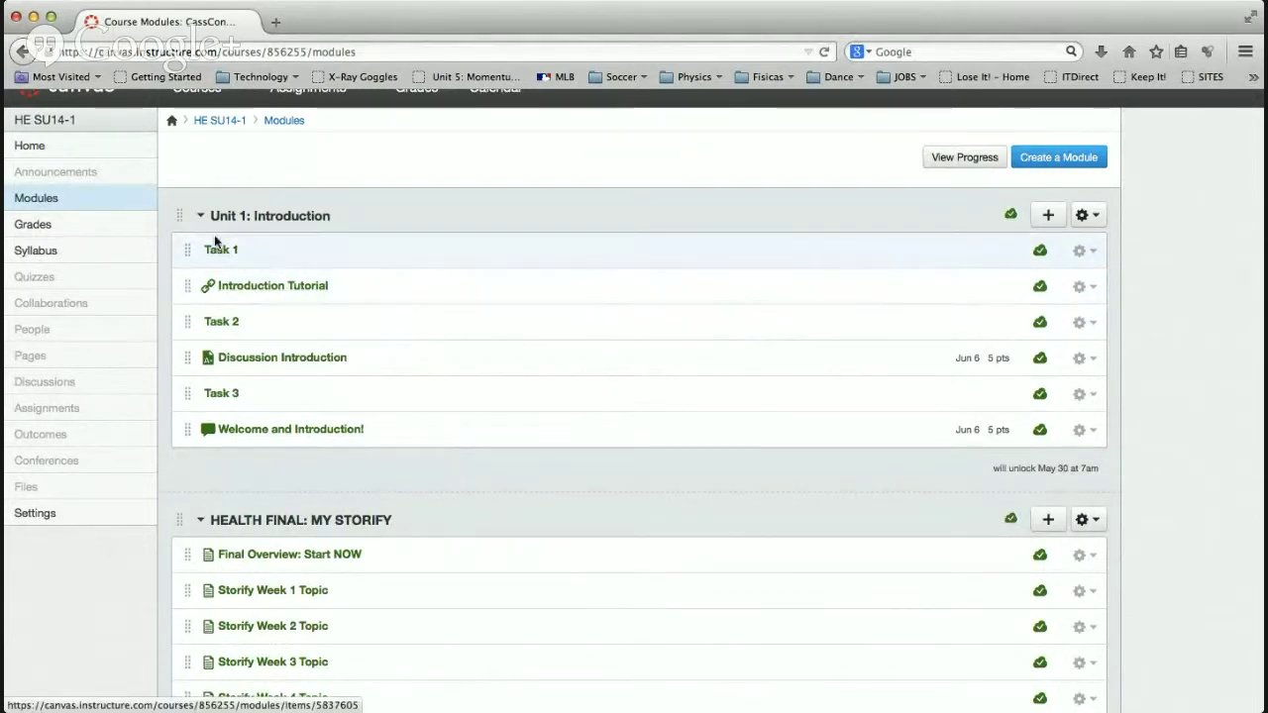
- View the Introduction Tutorial in Unit 1 and advance to the Discussion Introduction assignment
click(249, 286)
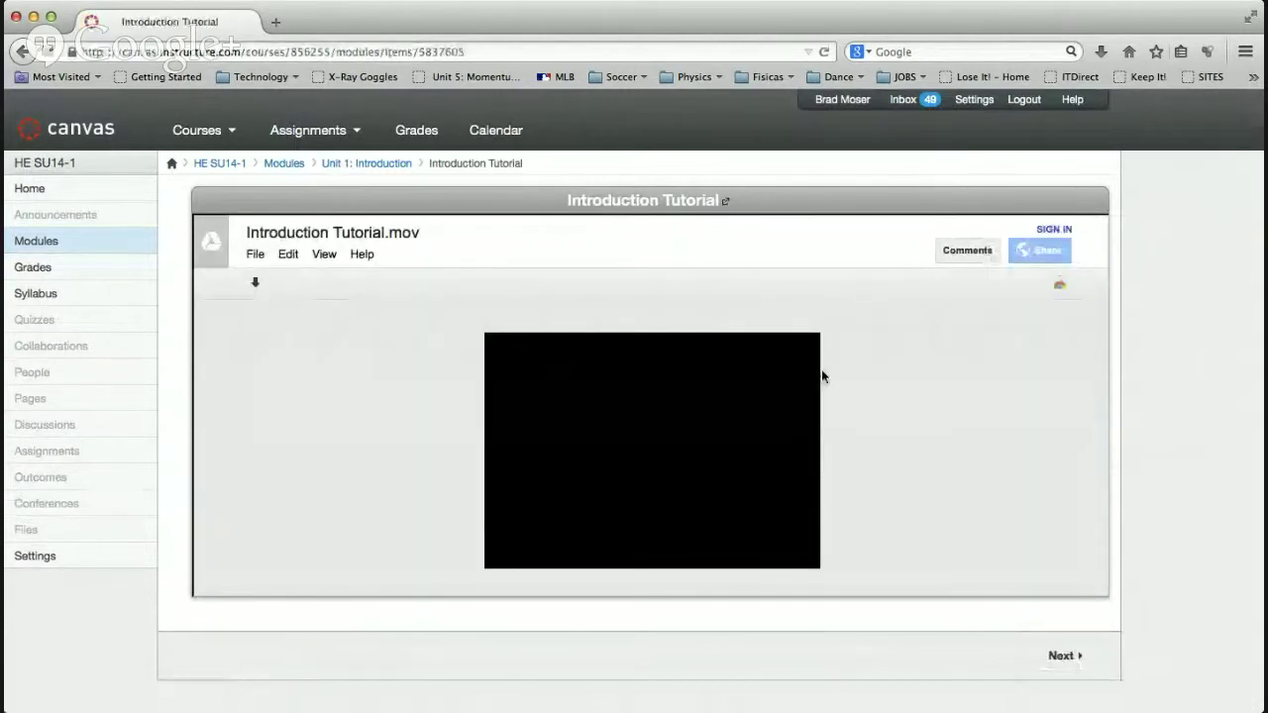
scroll(822, 375, down, 2)
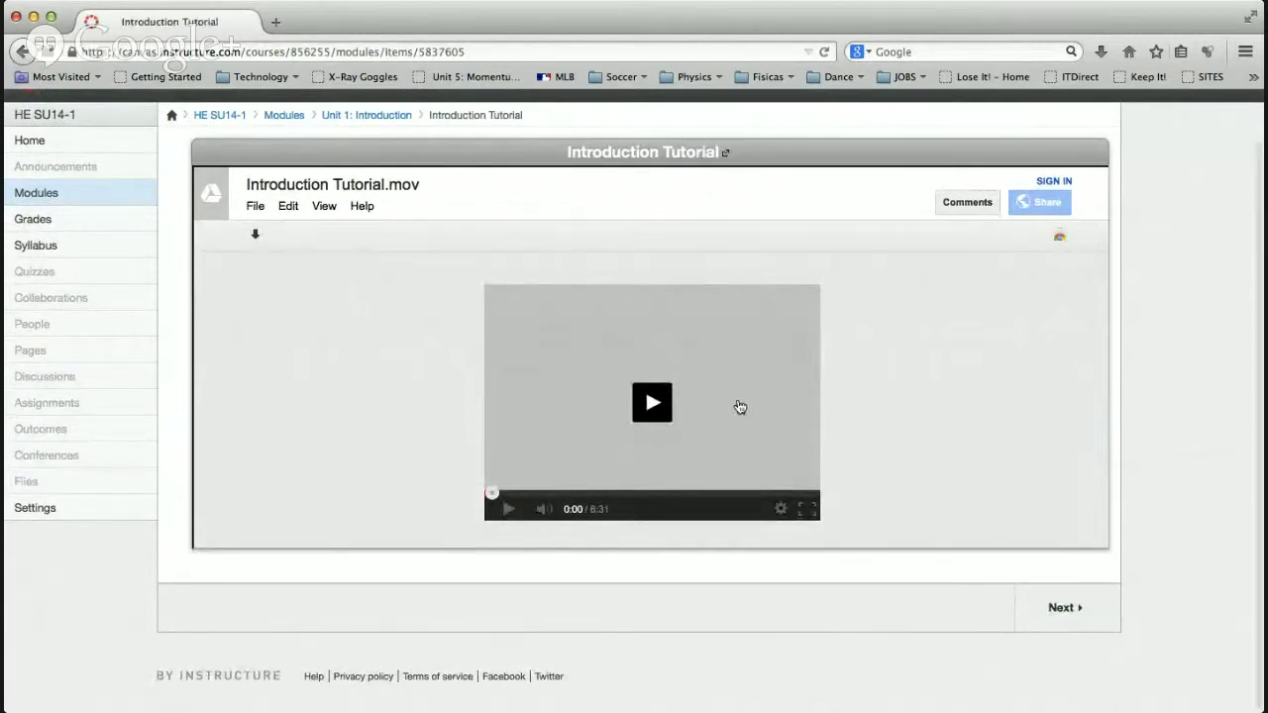
click(1059, 612)
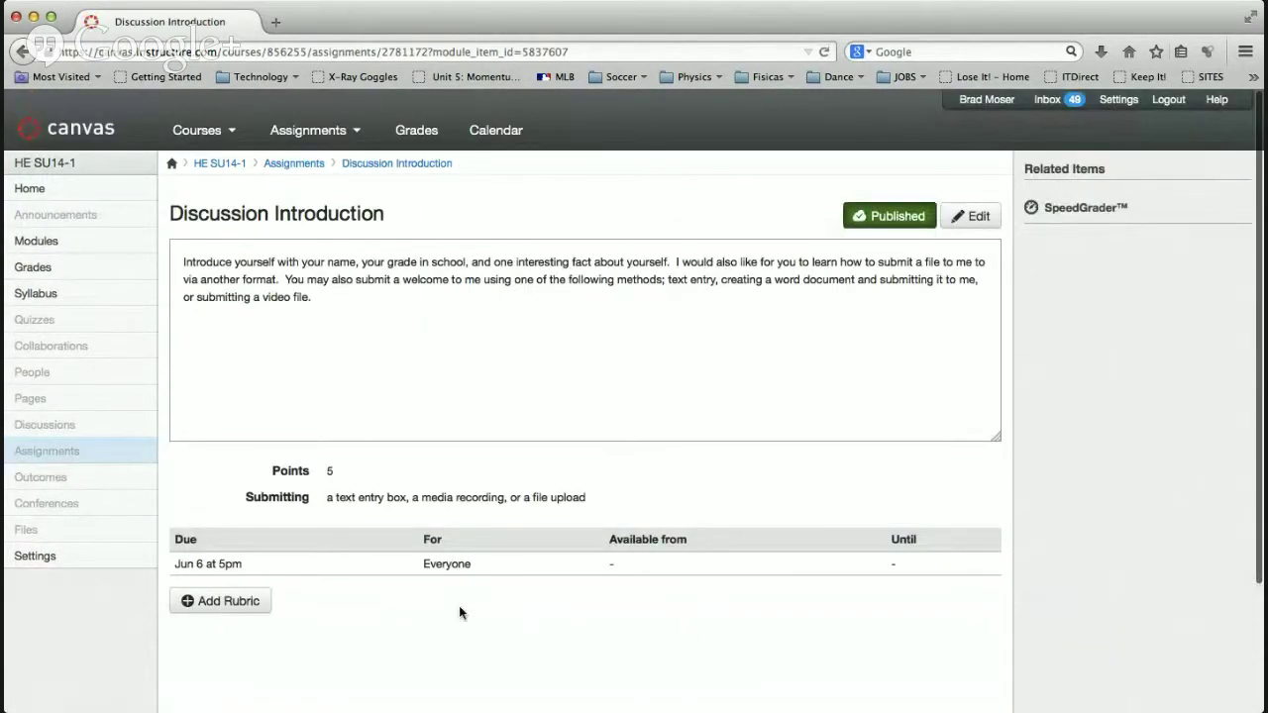
- Enter Student View from the course settings and open the modules as the test student
click(67, 566)
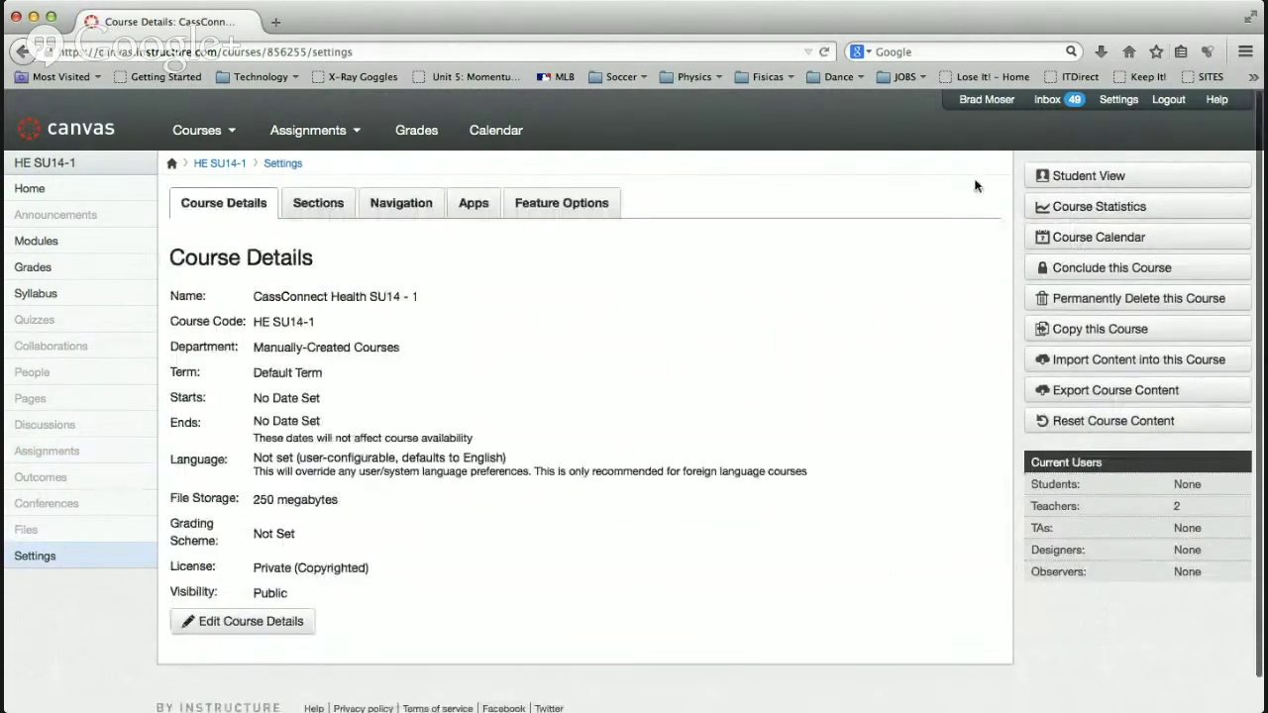
click(1125, 178)
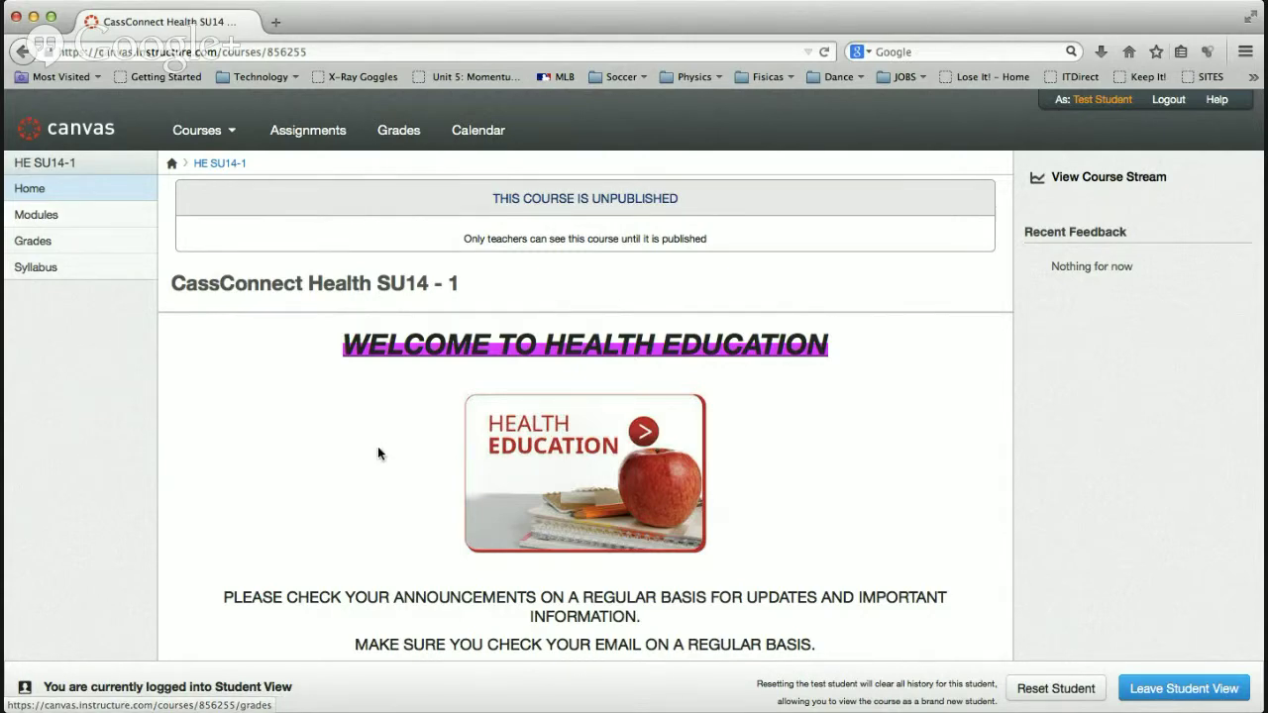
click(96, 236)
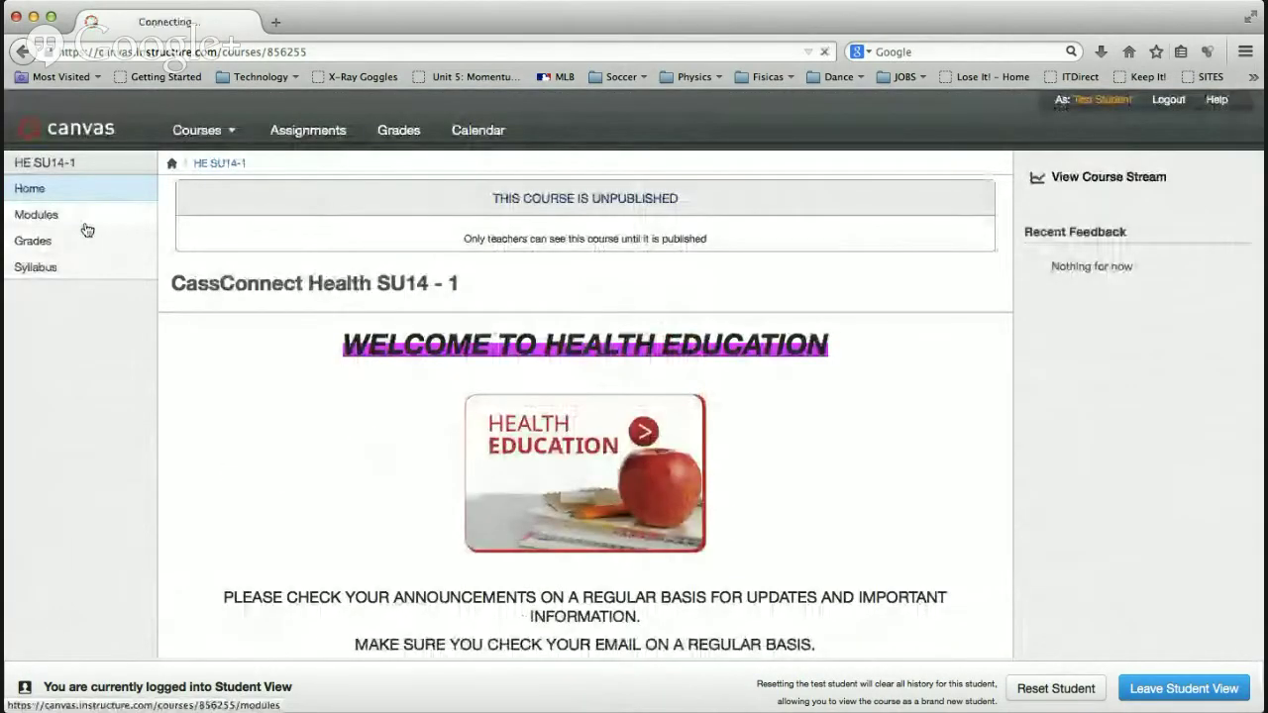
click(85, 223)
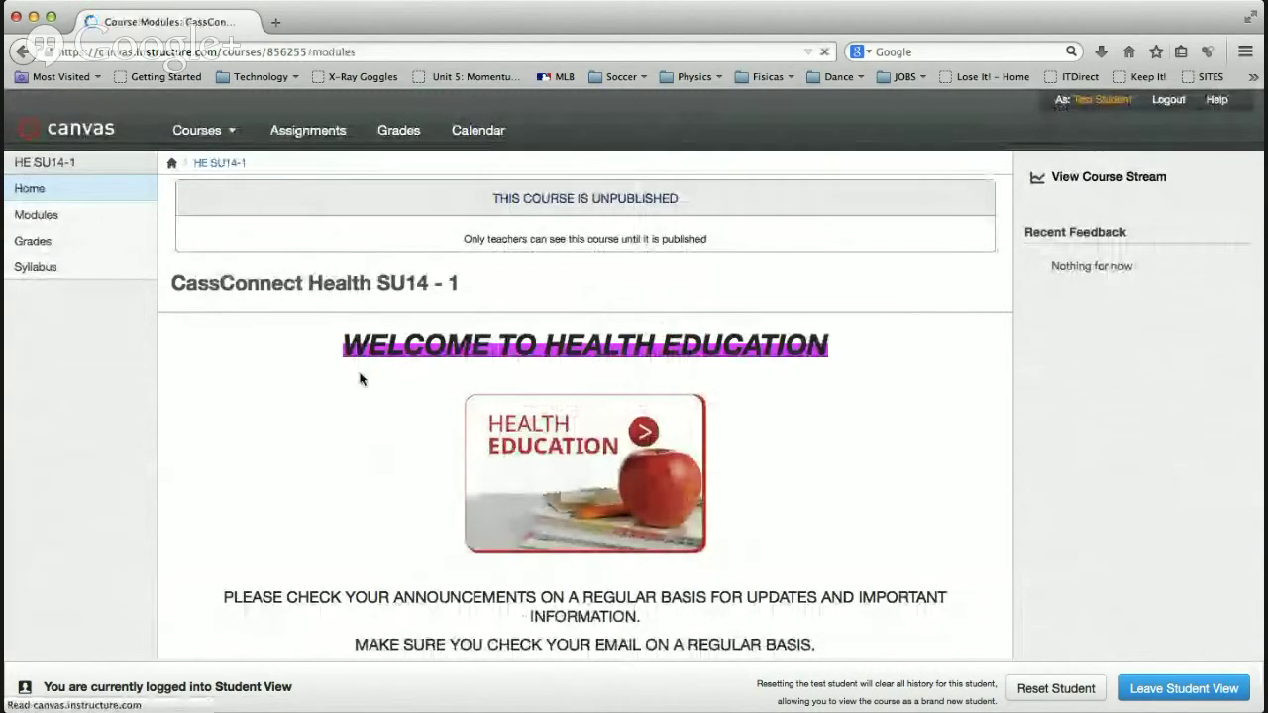
- Examine the Unit 1: Introduction items as a student sees them and leave Student View
scroll(360, 376, down, 1)
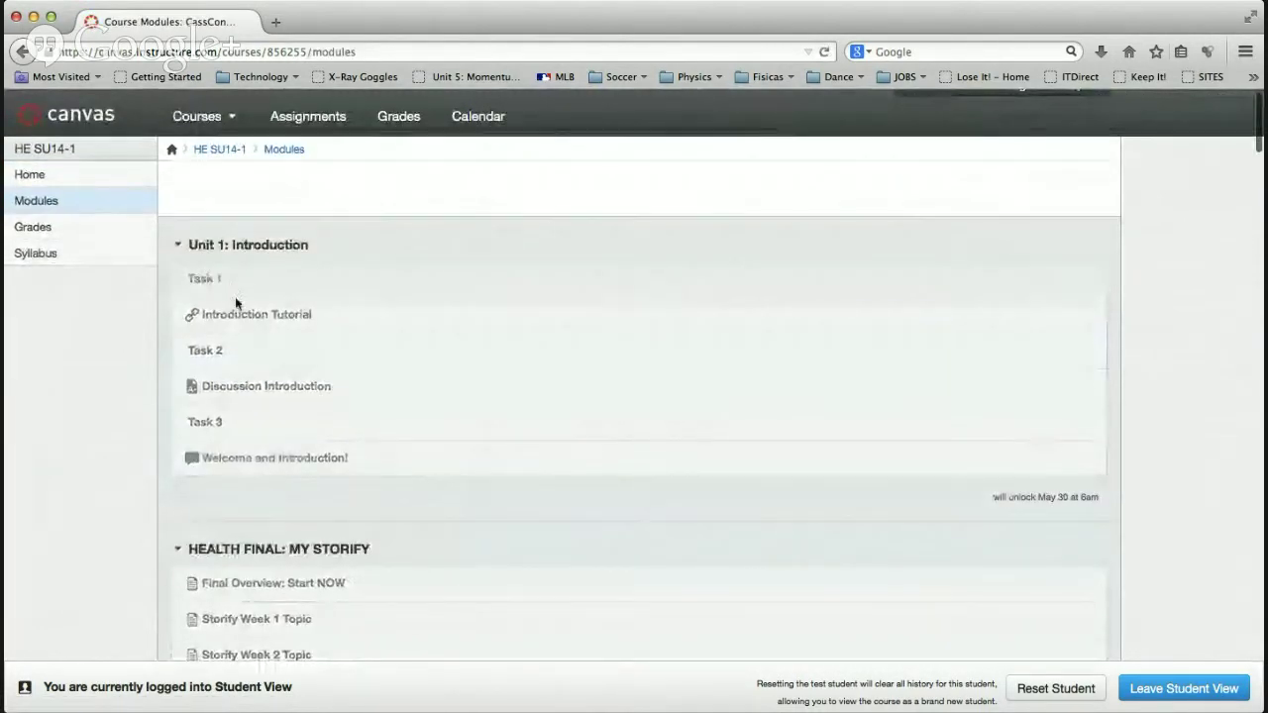
scroll(264, 303, down, 2)
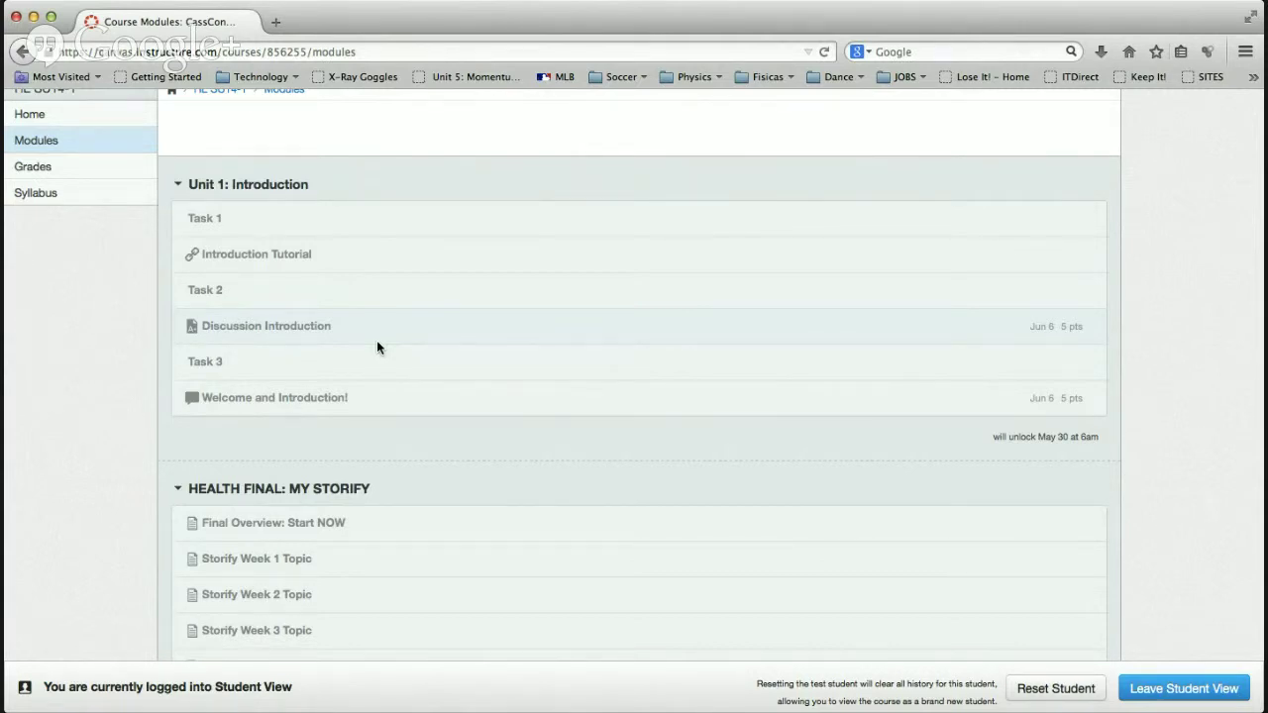
scroll(376, 341, up, 2)
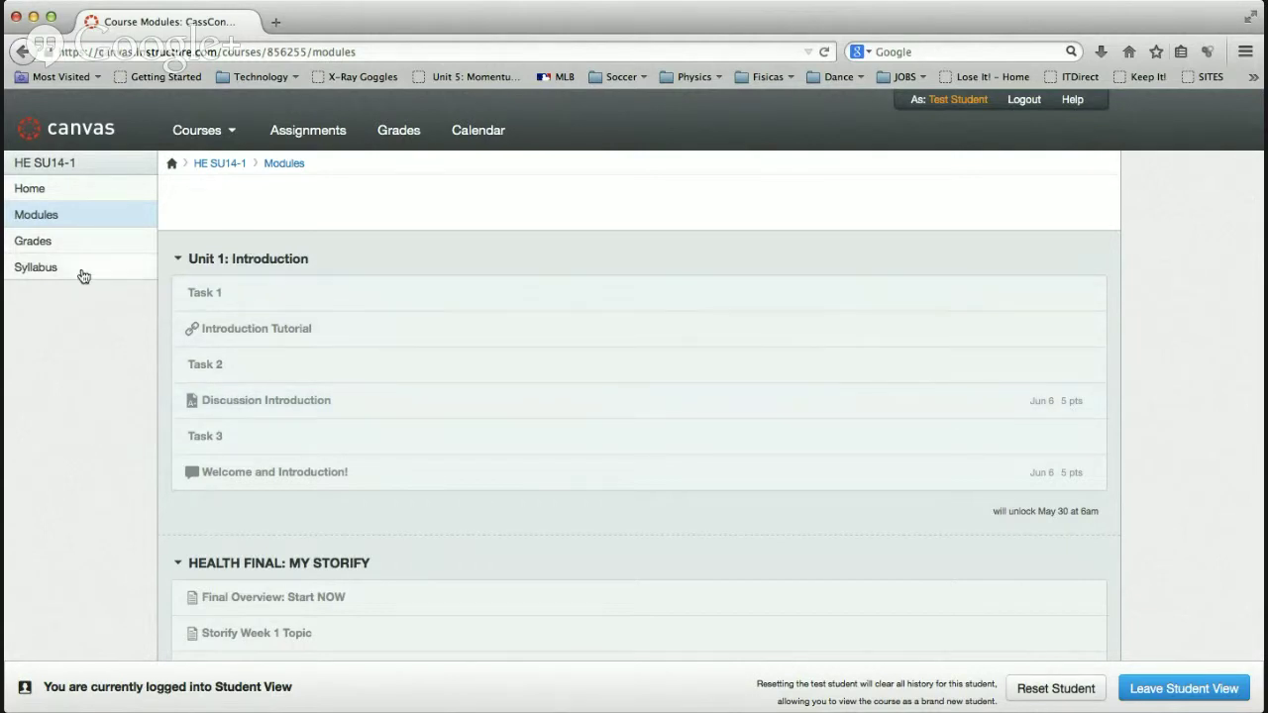
click(1171, 689)
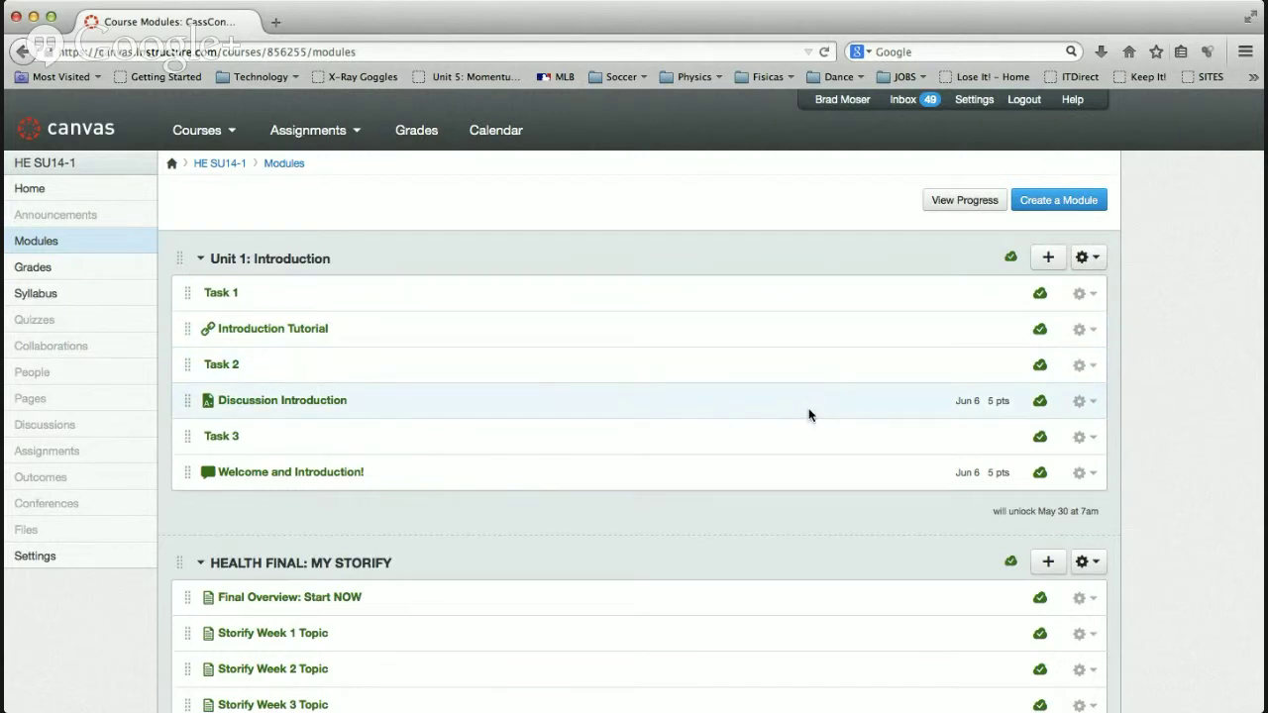
- Unpublish Task 2 in Unit 1: Introduction and publish it again
click(1039, 366)
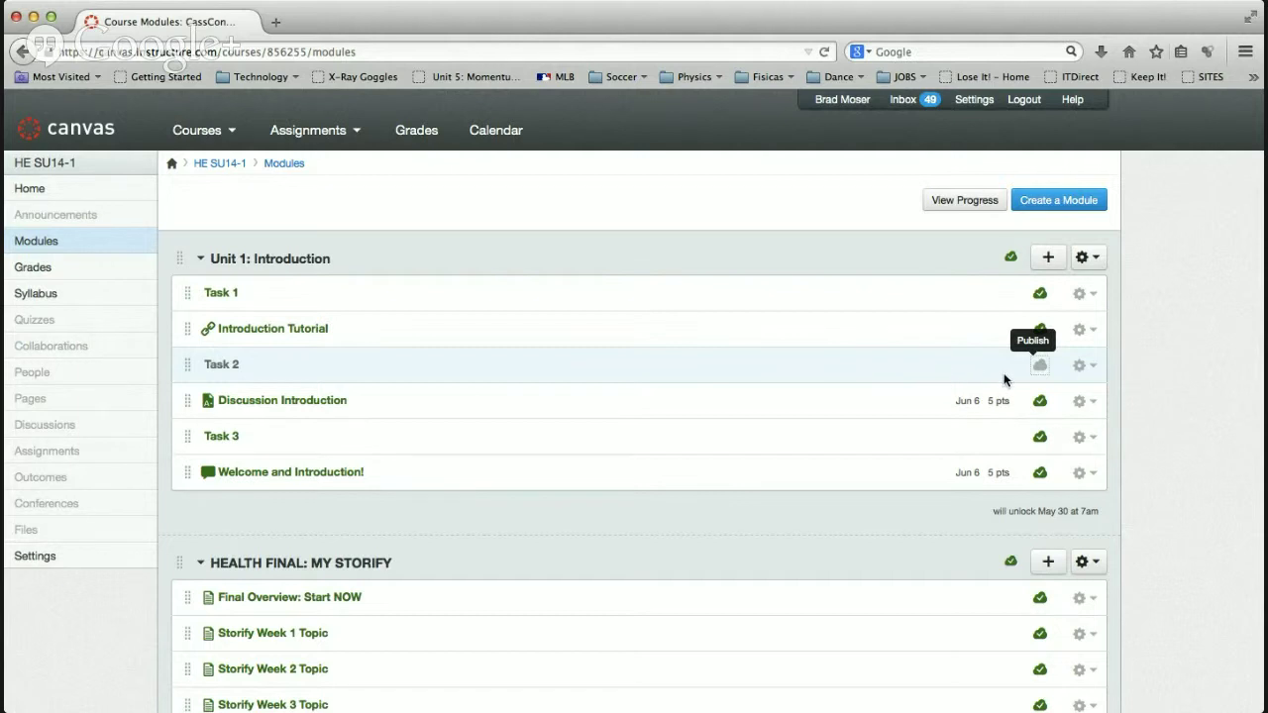
click(1039, 365)
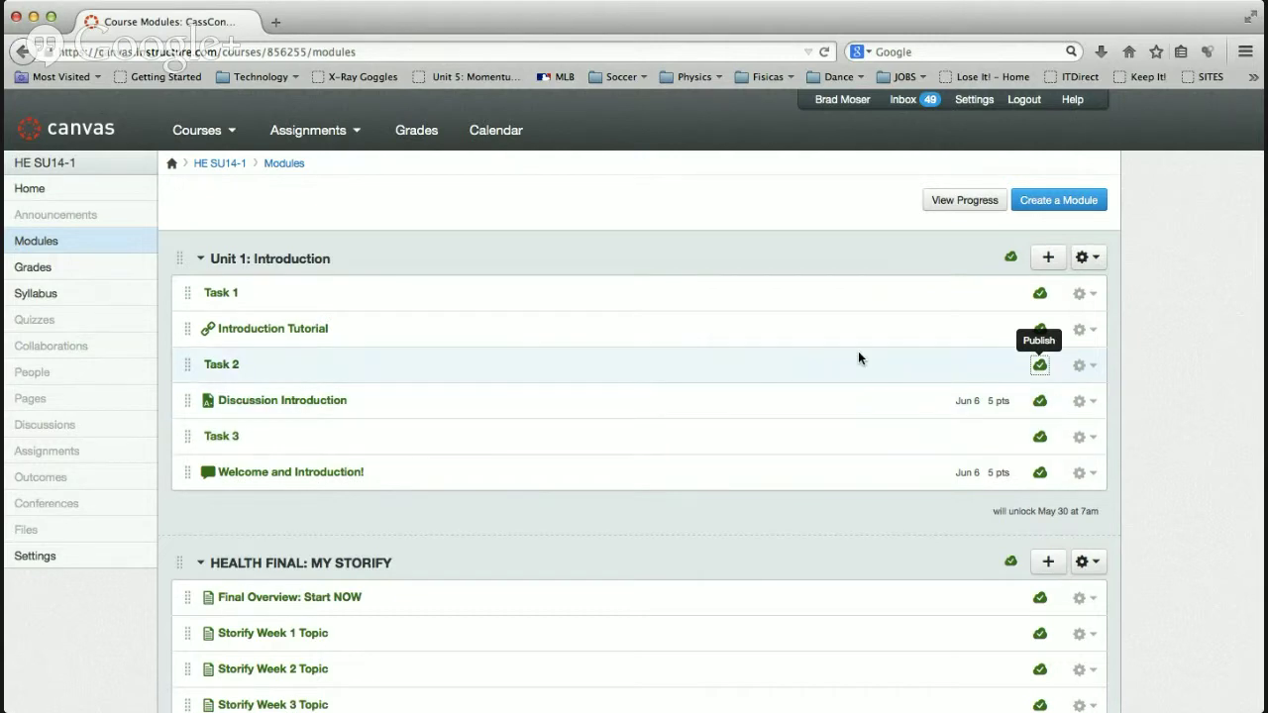
scroll(858, 352, down, 1)
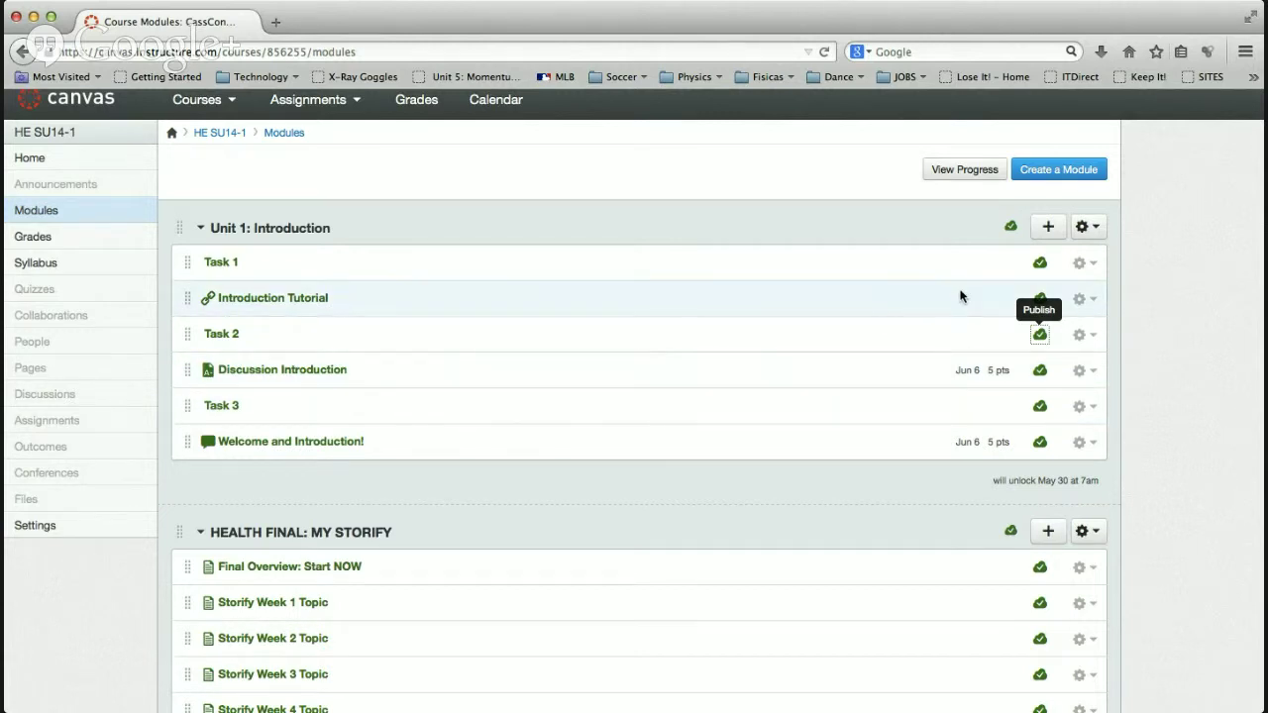
- Look at the form for adding a new assignment to Unit 1: Introduction and cancel without adding an item
click(1048, 228)
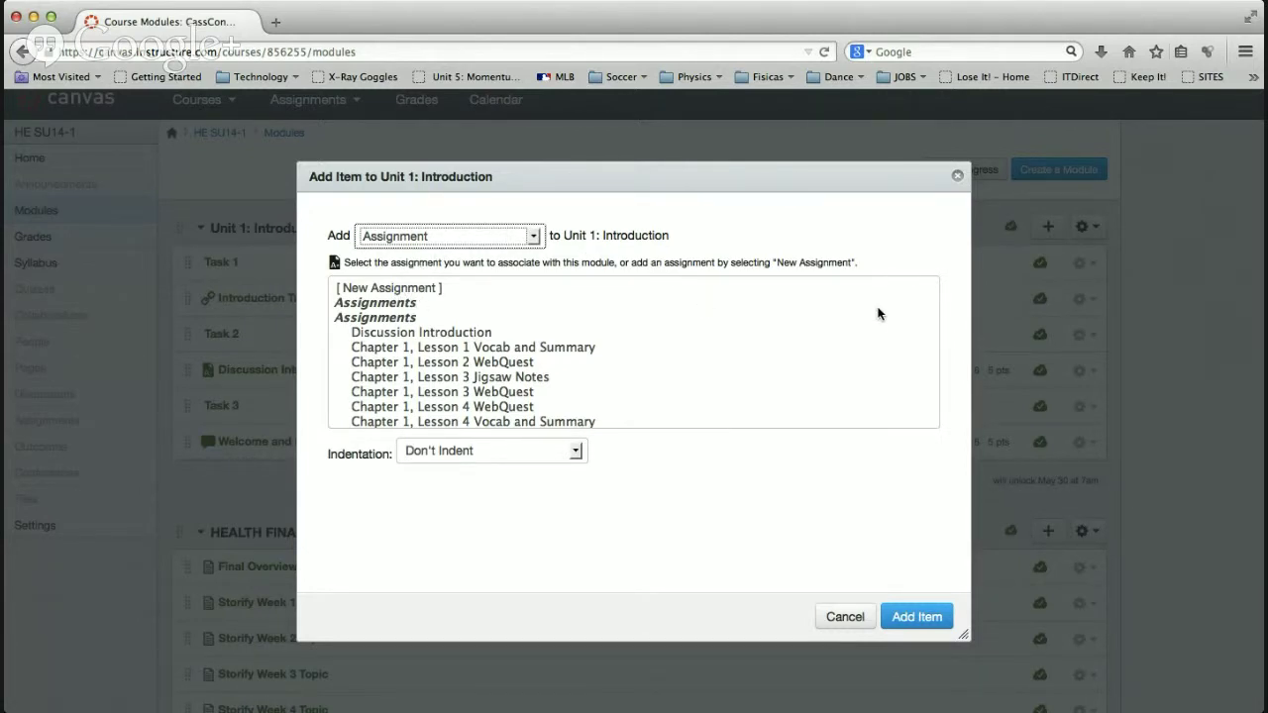
click(439, 288)
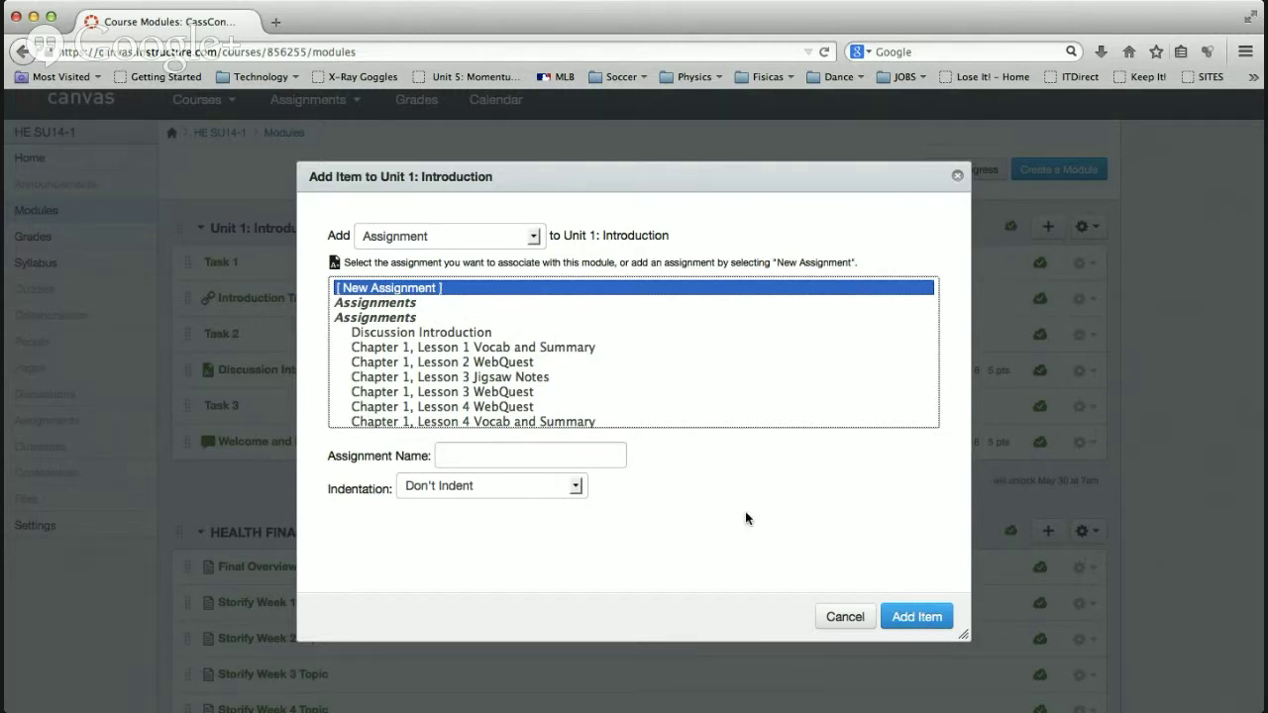
click(844, 617)
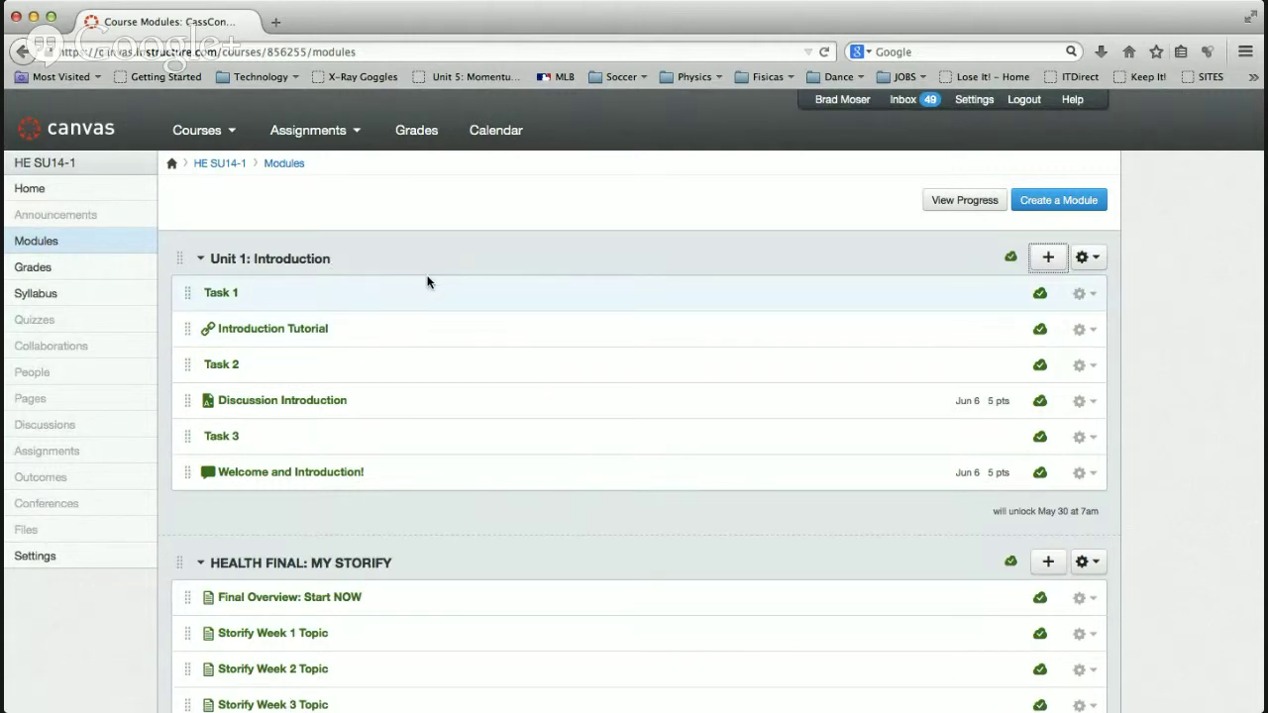
- Examine the unlock dates beneath the Unit 1: Introduction and HEALTH FINAL: MY STORIFY modules
scroll(527, 497, down, 1)
scroll(527, 496, down, 5)
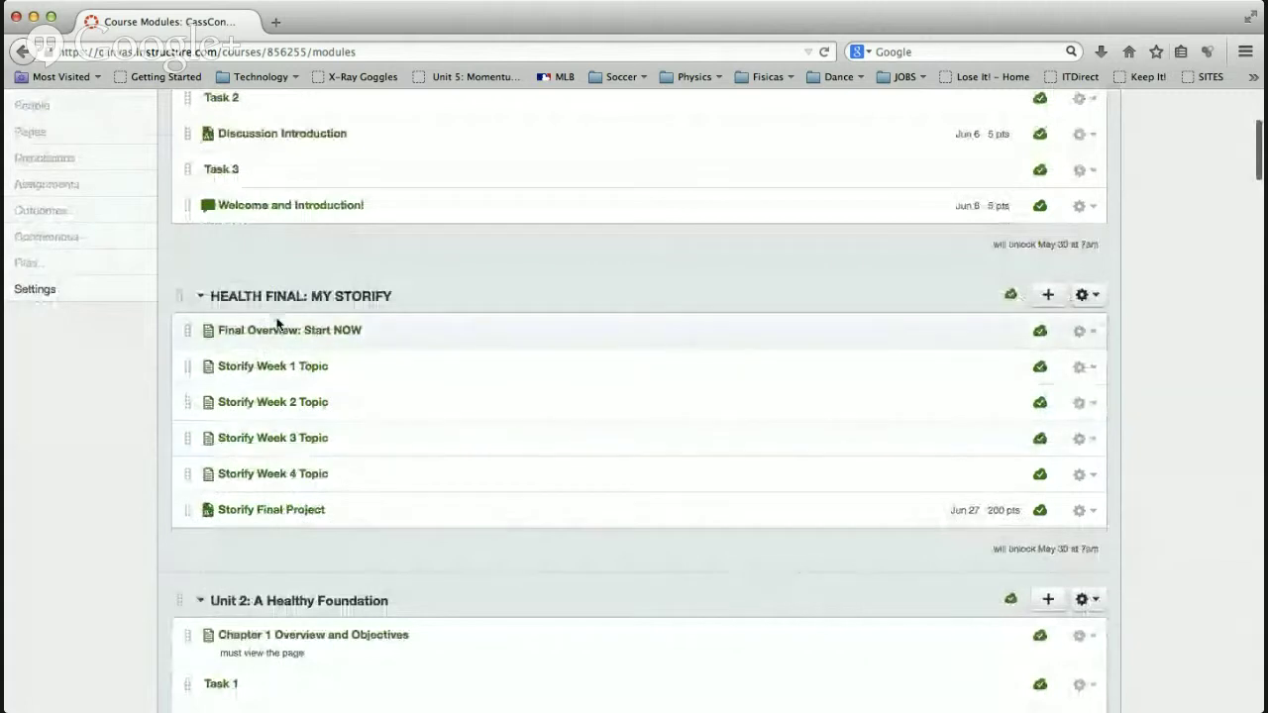
scroll(707, 354, down, 1)
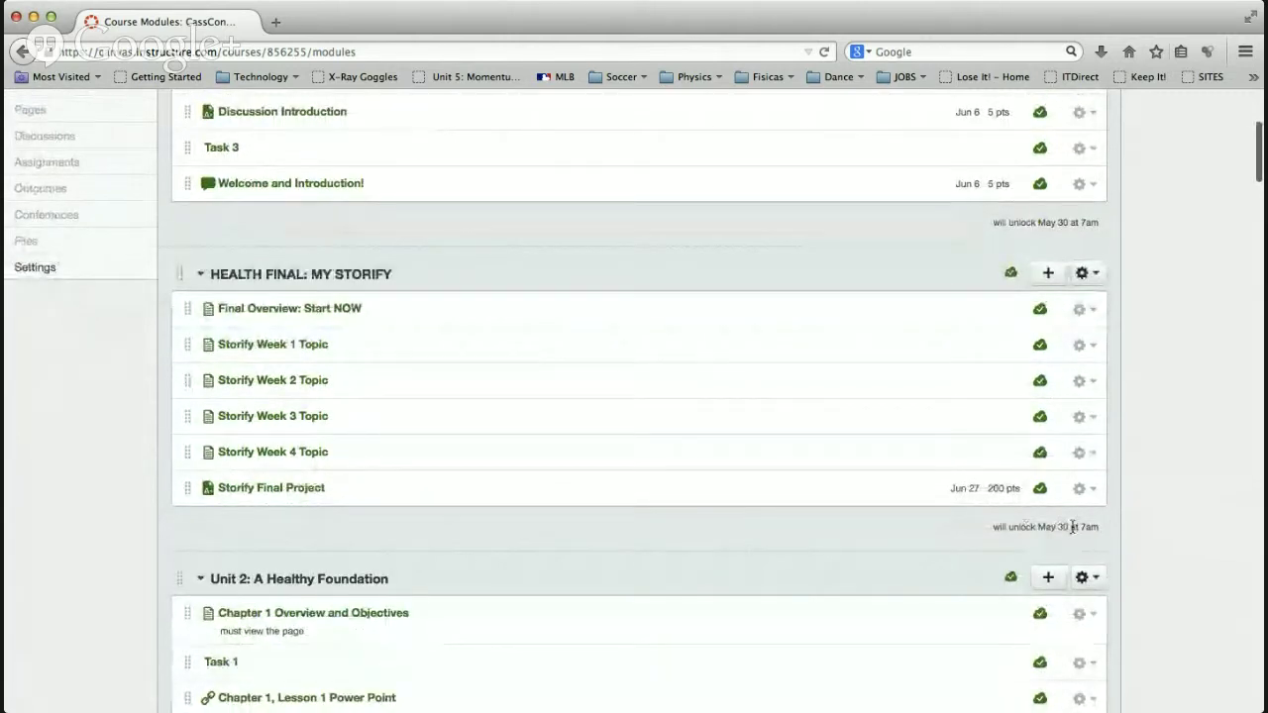
scroll(919, 383, up, 1)
scroll(933, 326, up, 2)
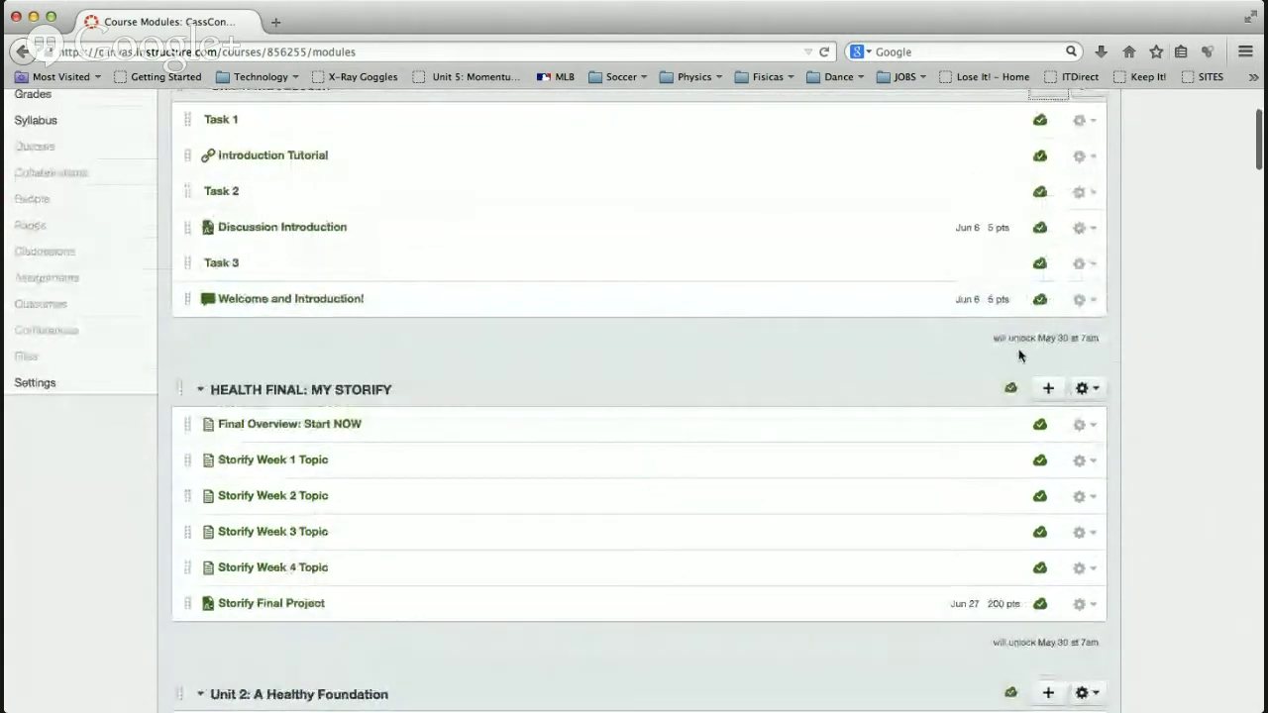
scroll(951, 393, down, 1)
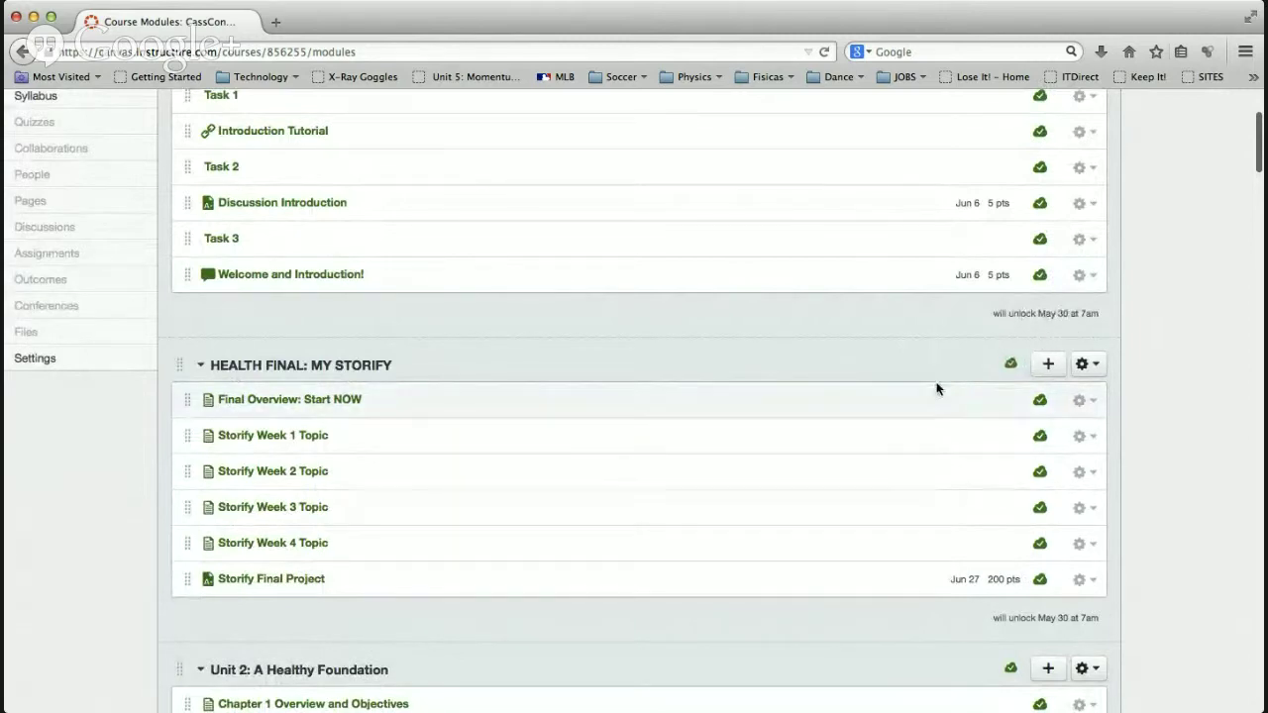
- Examine the task items of Unit 2: A Healthy Foundation and the prerequisite listed at the module's end
scroll(936, 388, down, 2)
scroll(936, 388, down, 8)
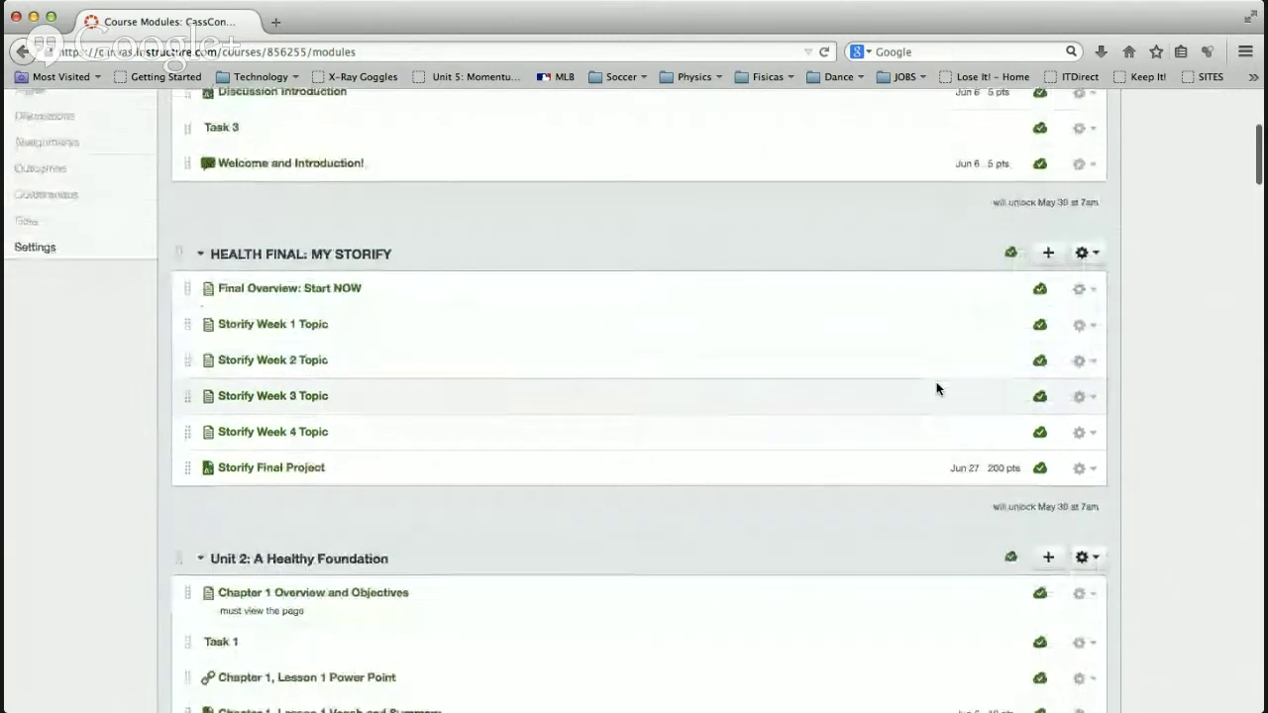
scroll(936, 389, down, 20)
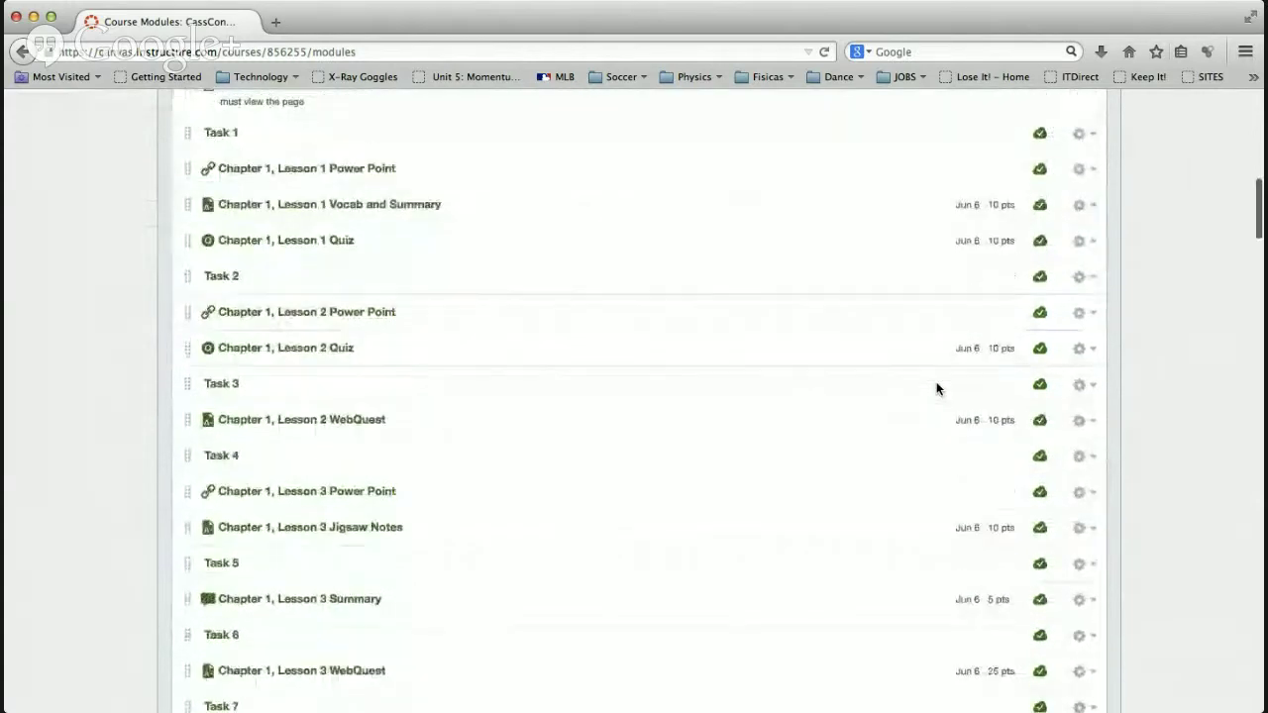
scroll(936, 388, down, 18)
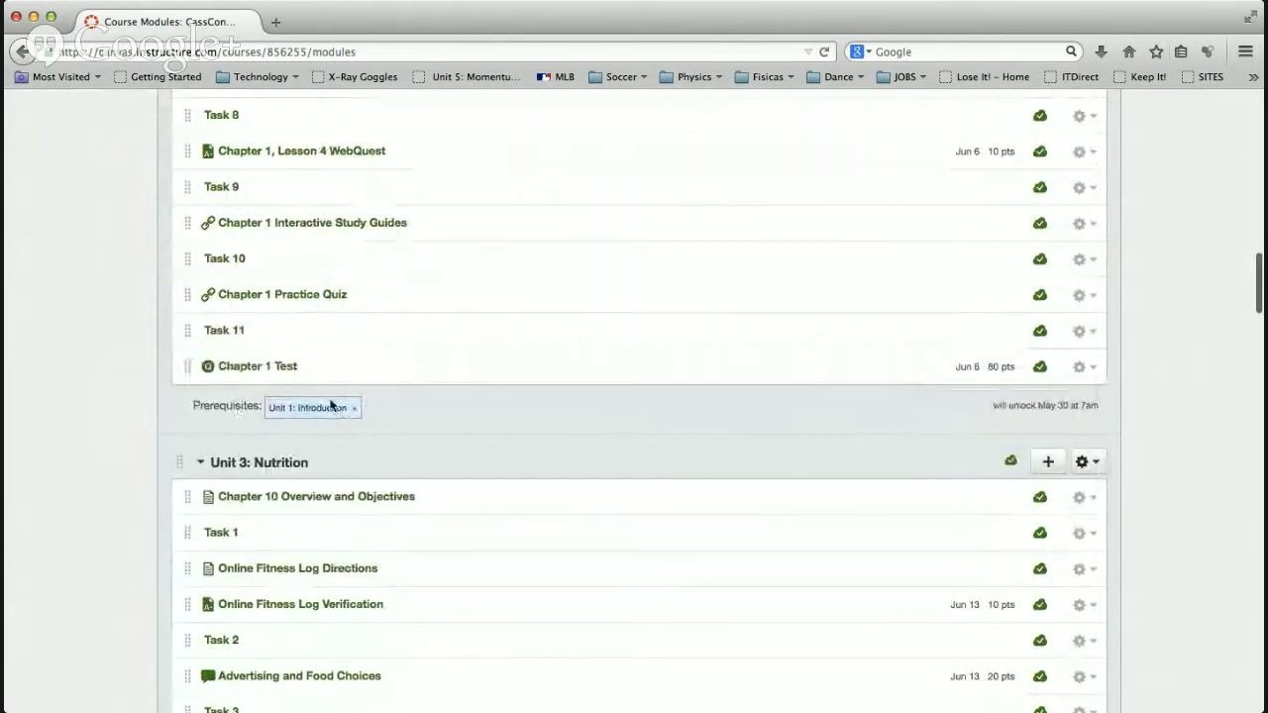
scroll(400, 394, up, 9)
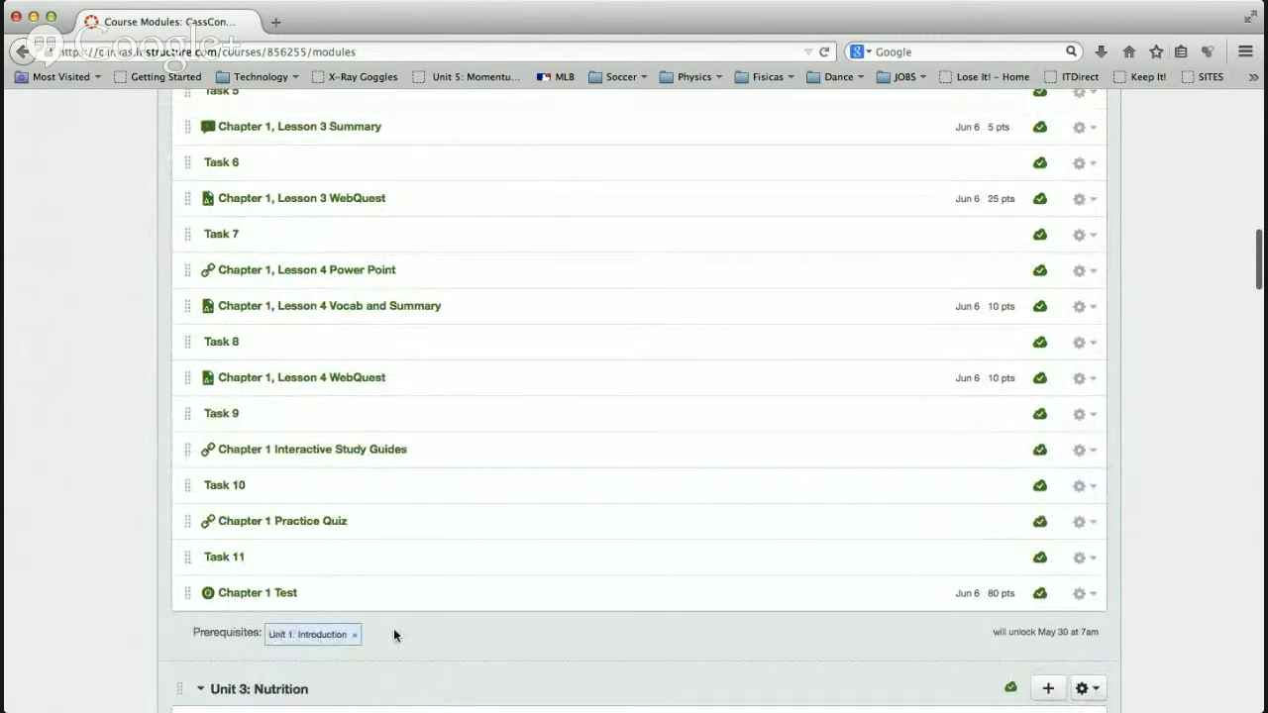
scroll(547, 416, up, 5)
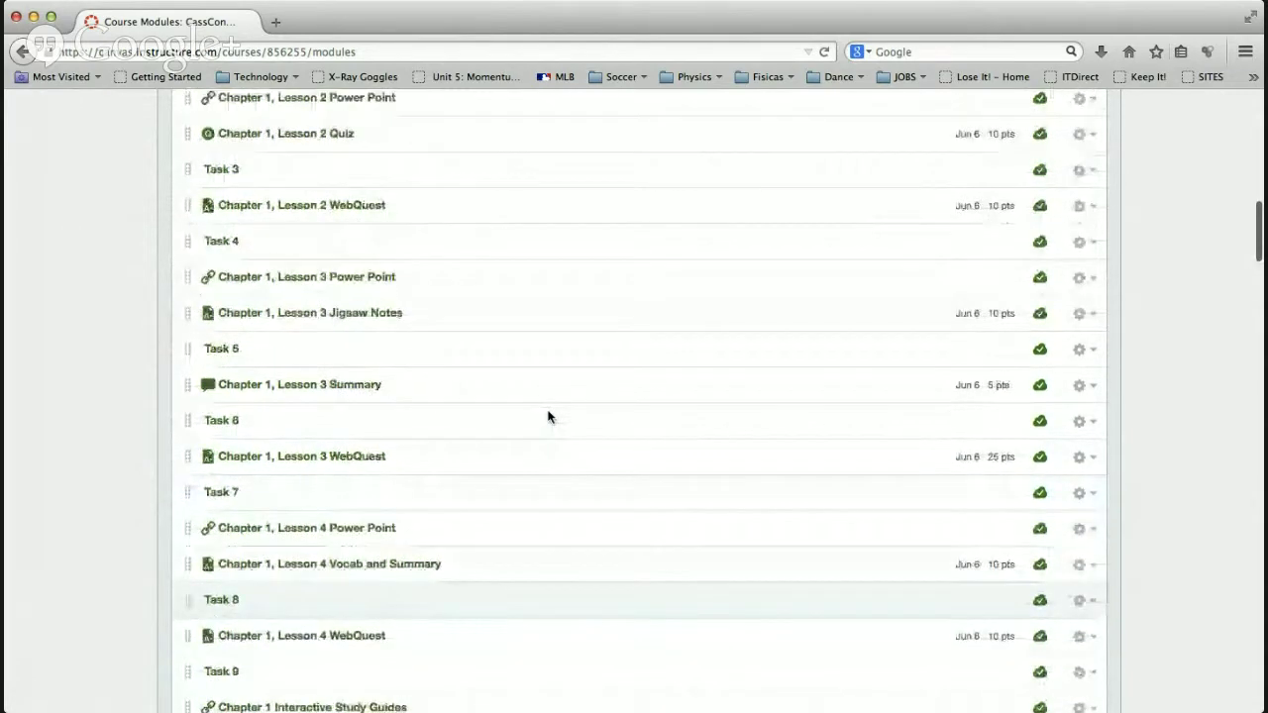
scroll(548, 416, up, 8)
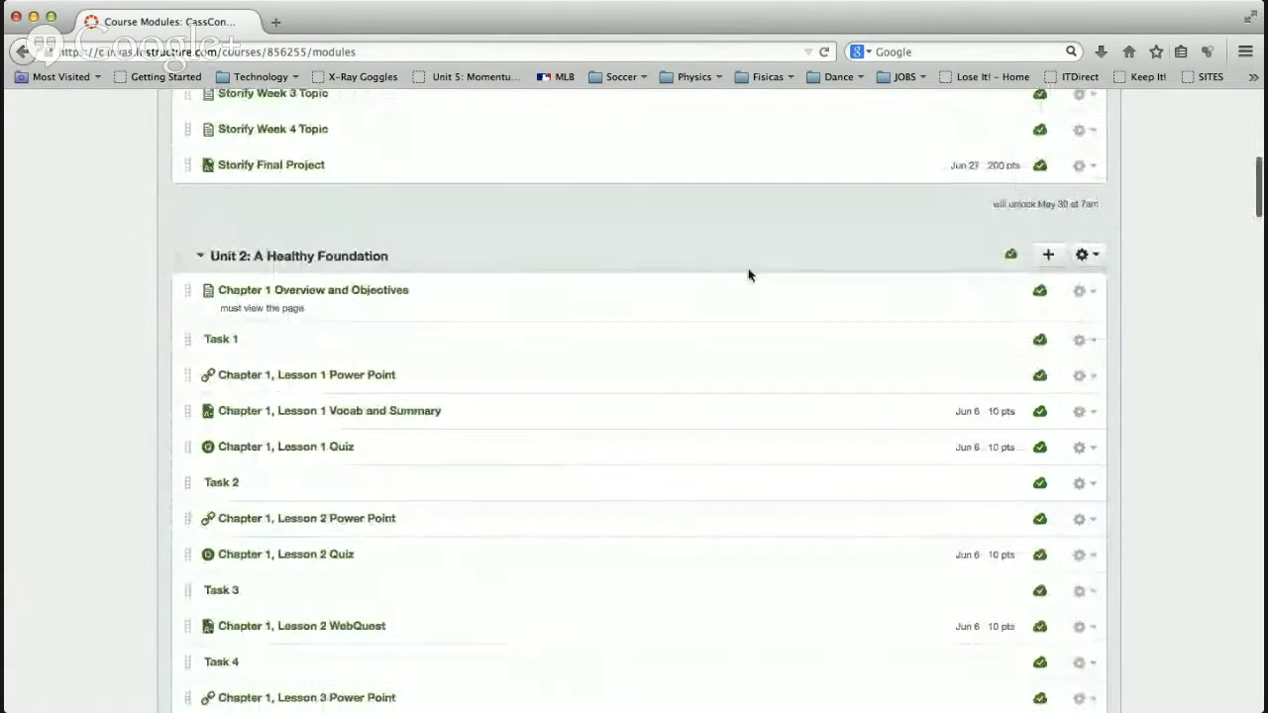
scroll(753, 274, up, 1)
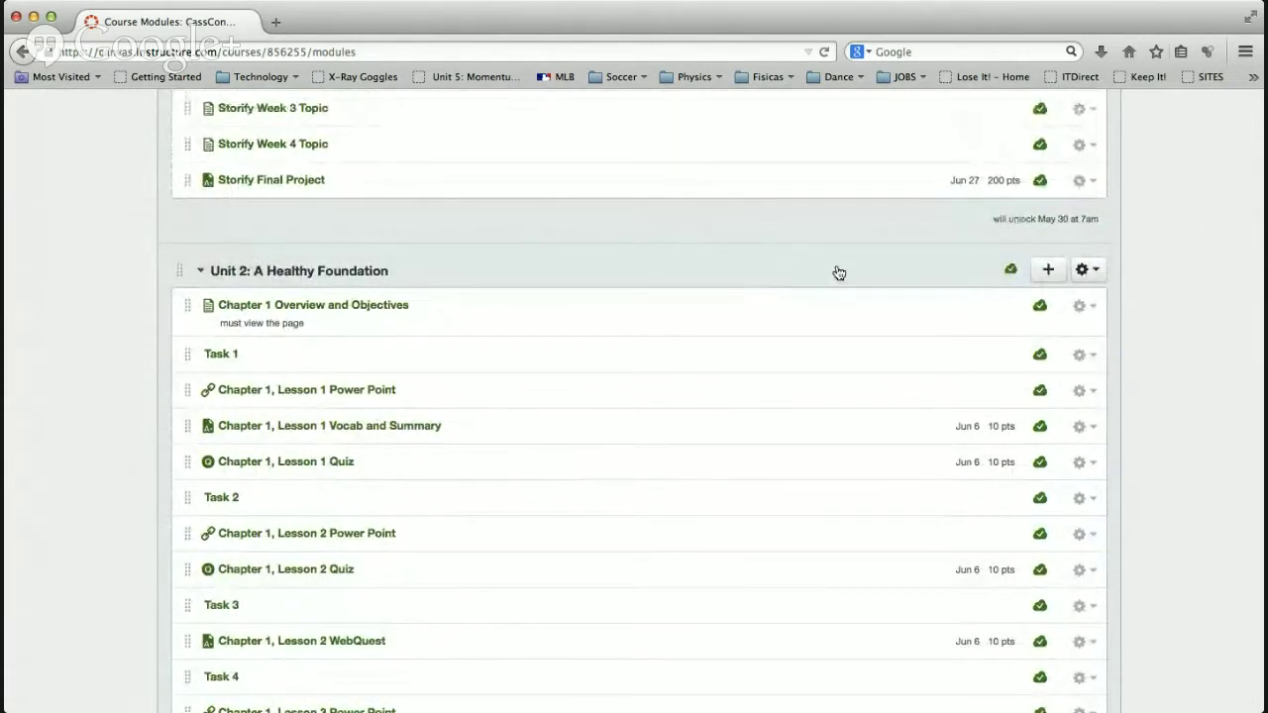
scroll(819, 339, down, 4)
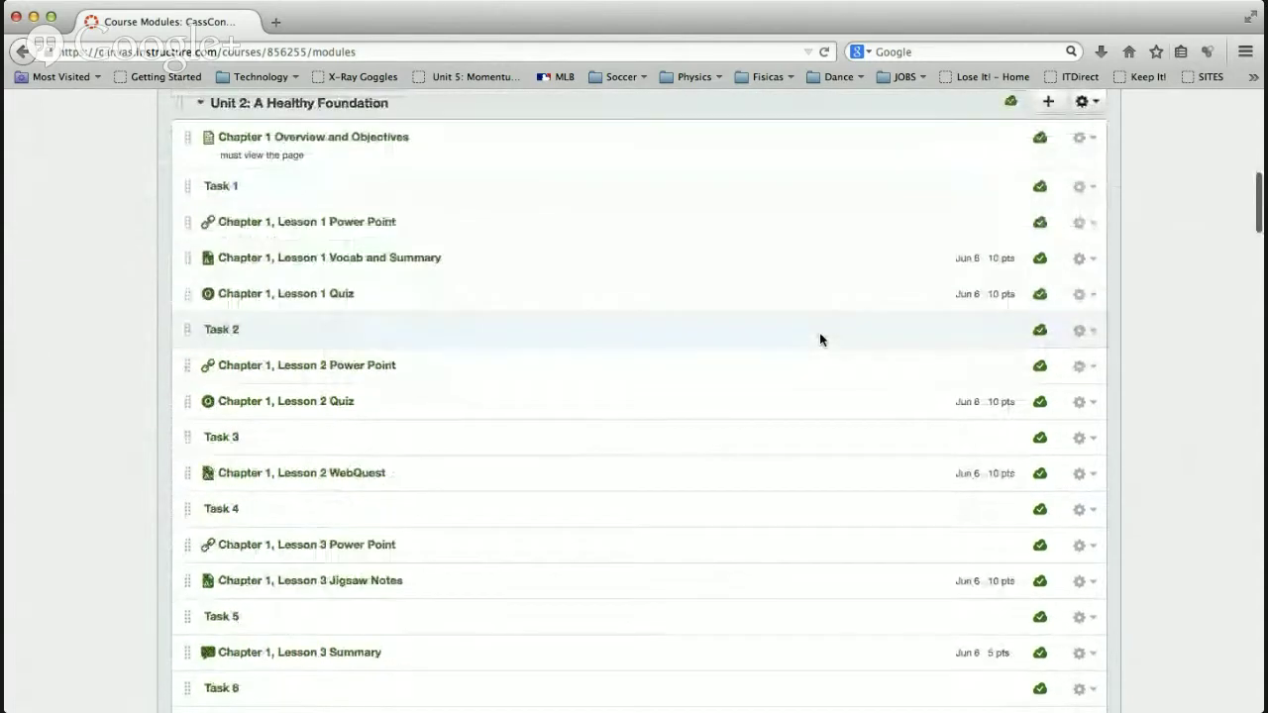
scroll(819, 338, up, 10)
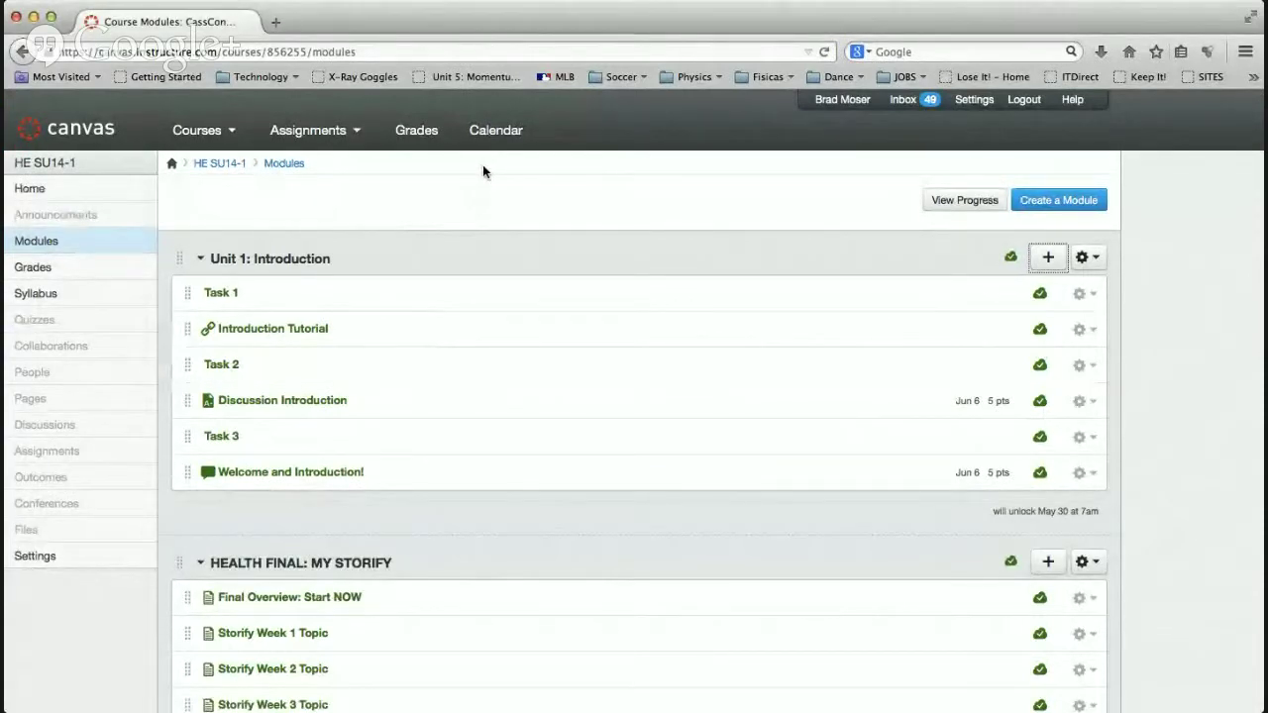
- Open the Canvas calendar and show the month of June 2014
click(496, 134)
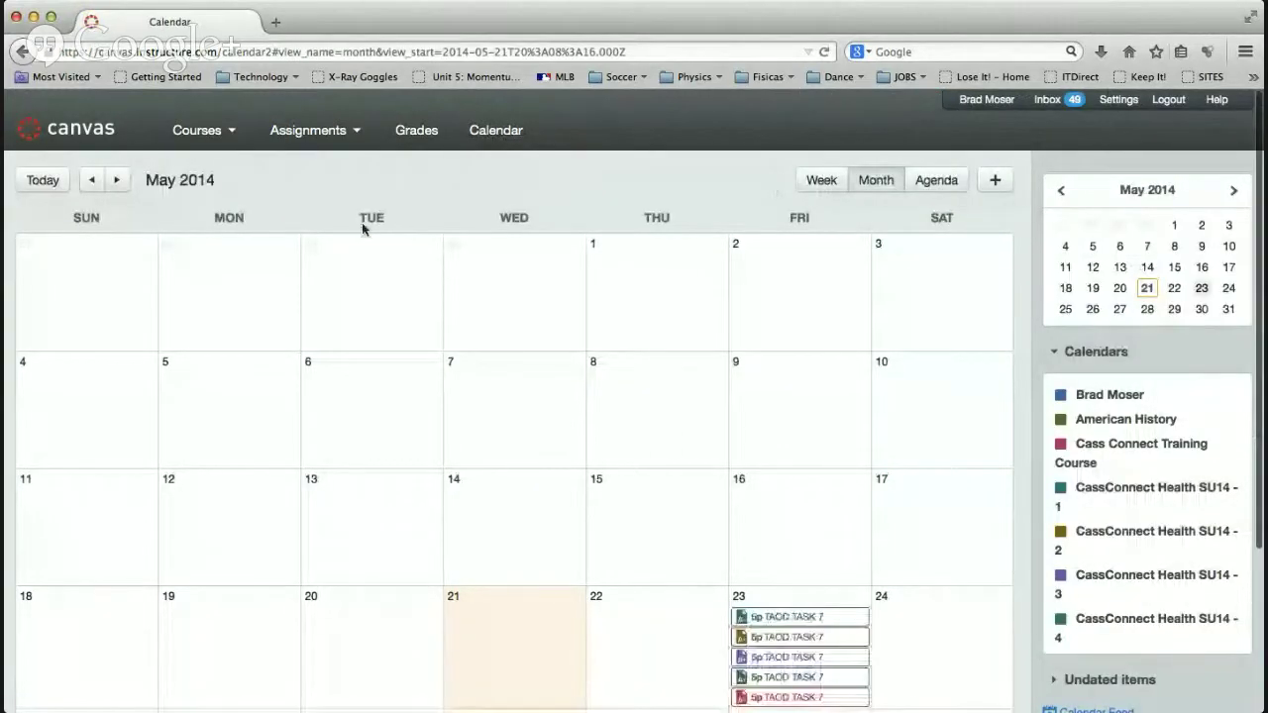
click(118, 181)
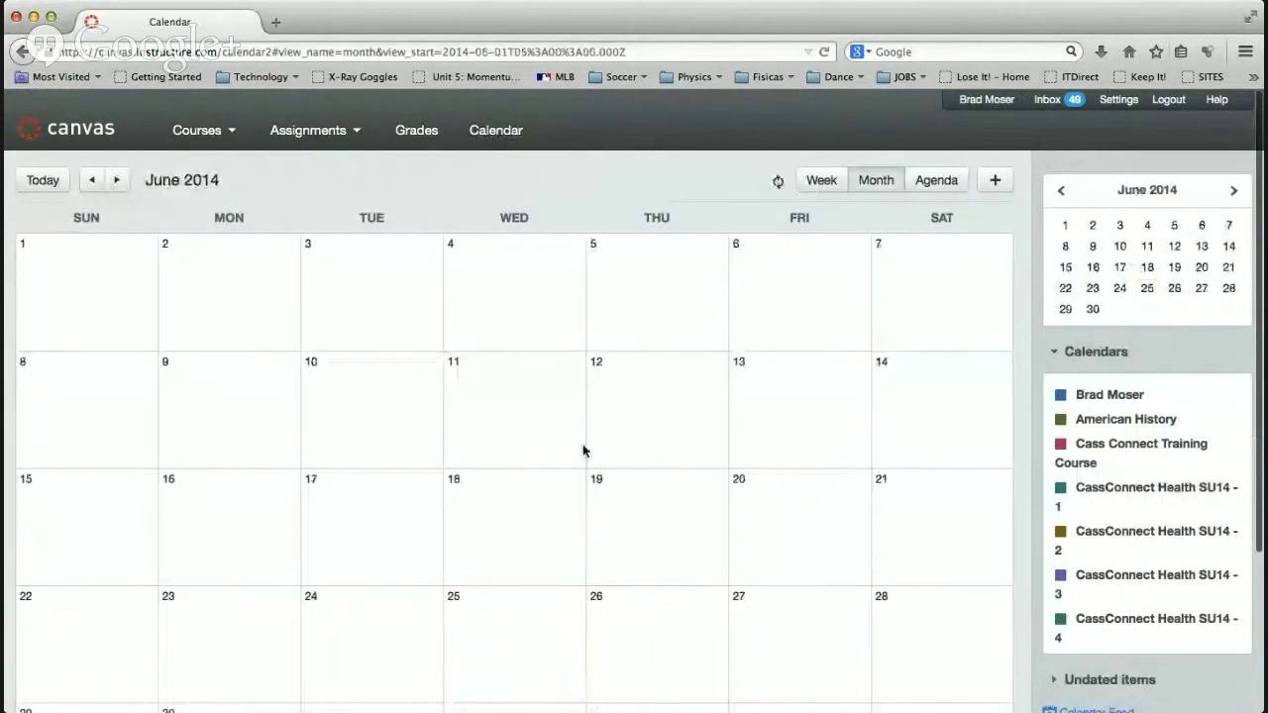
scroll(584, 447, down, 3)
scroll(584, 450, down, 1)
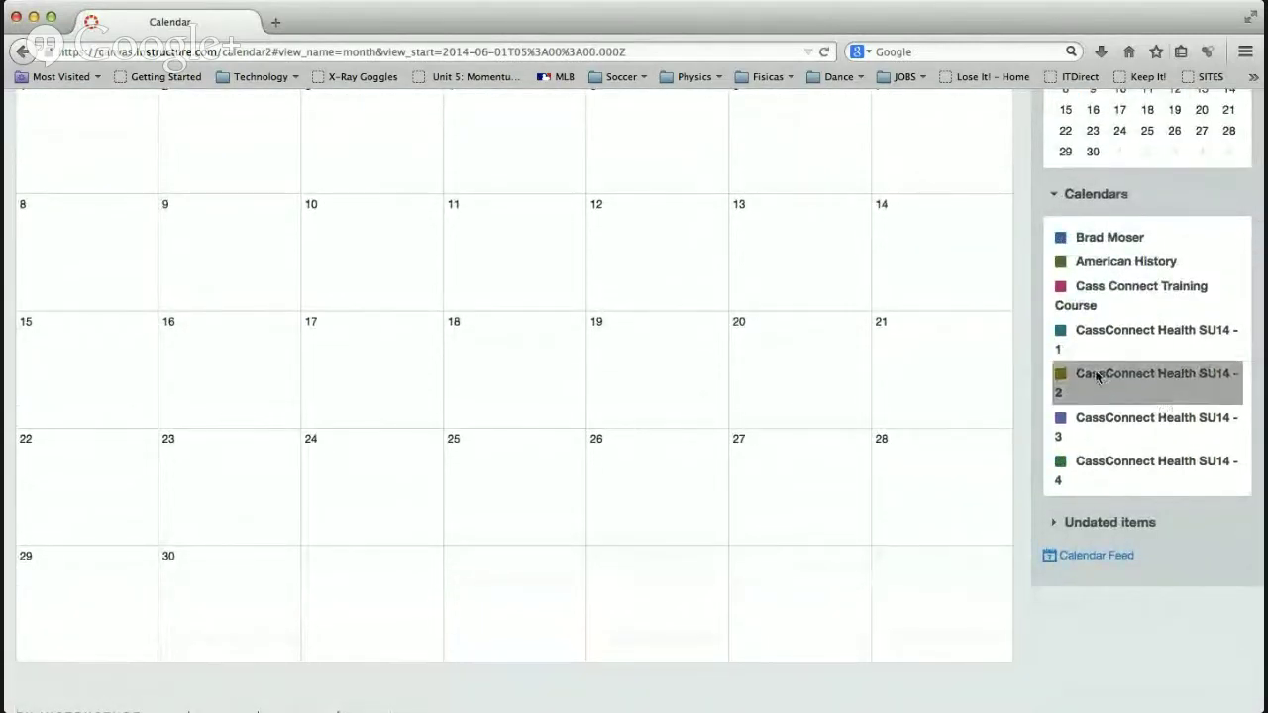
scroll(822, 355, up, 3)
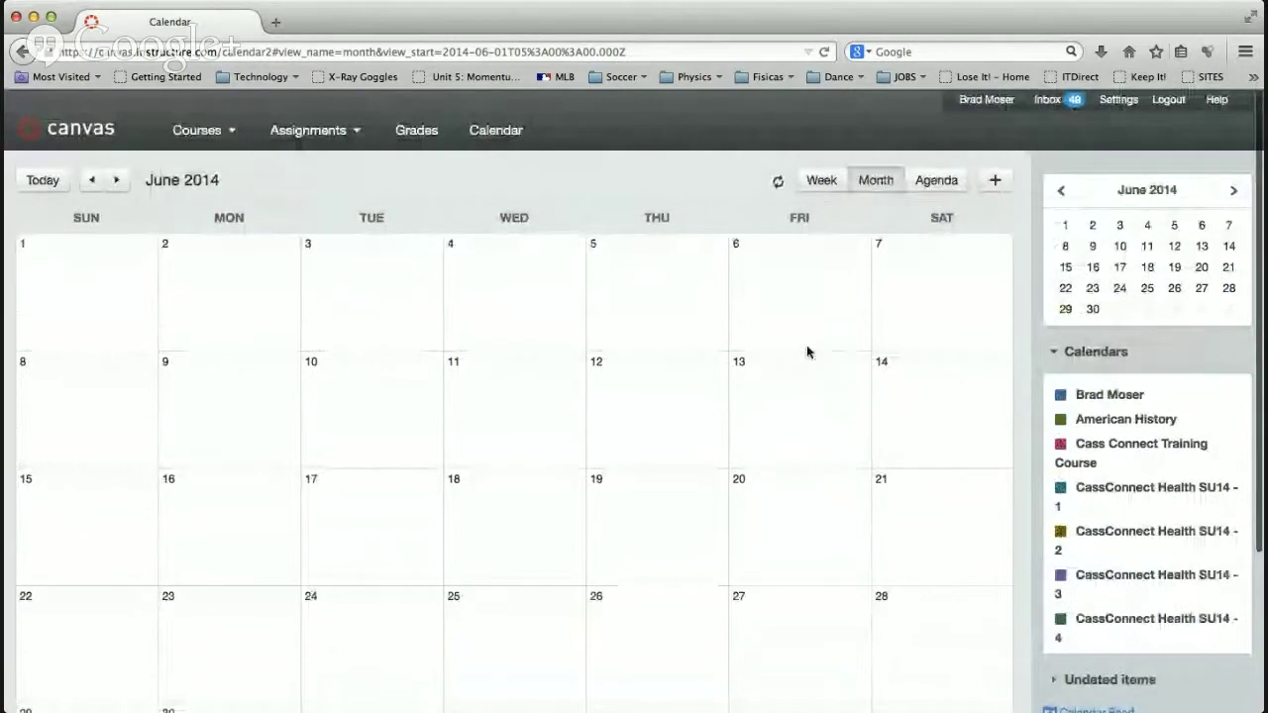
scroll(792, 322, down, 1)
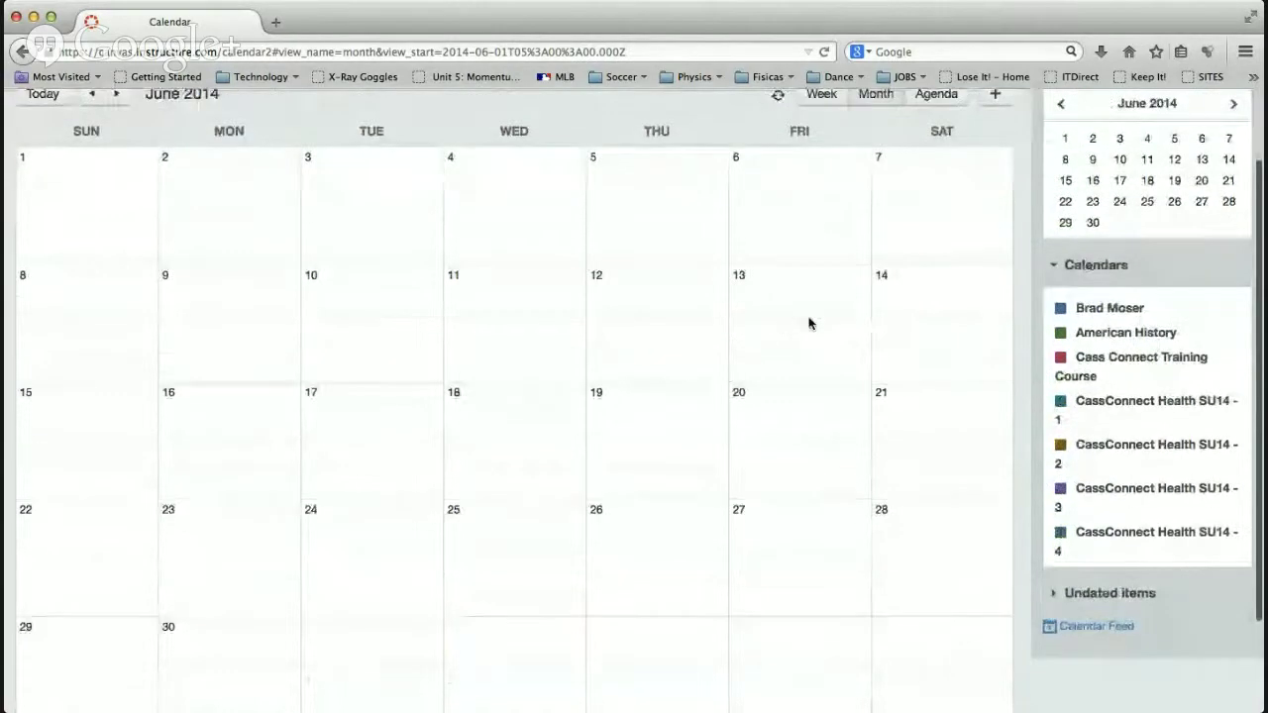
- Hide the personal, American History, Cass Connect Training Course and CassConnect Health SU14 - 2, 3 and 4 calendars
click(1066, 309)
click(1063, 334)
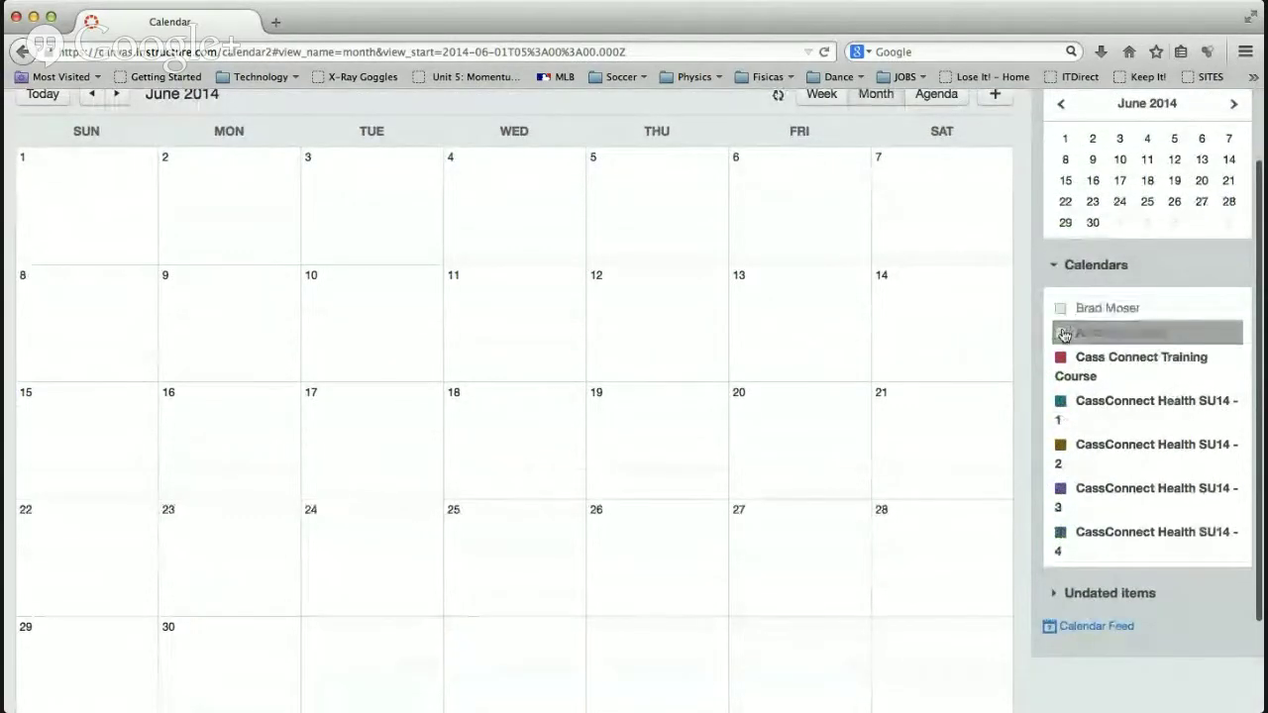
click(1063, 365)
click(1060, 447)
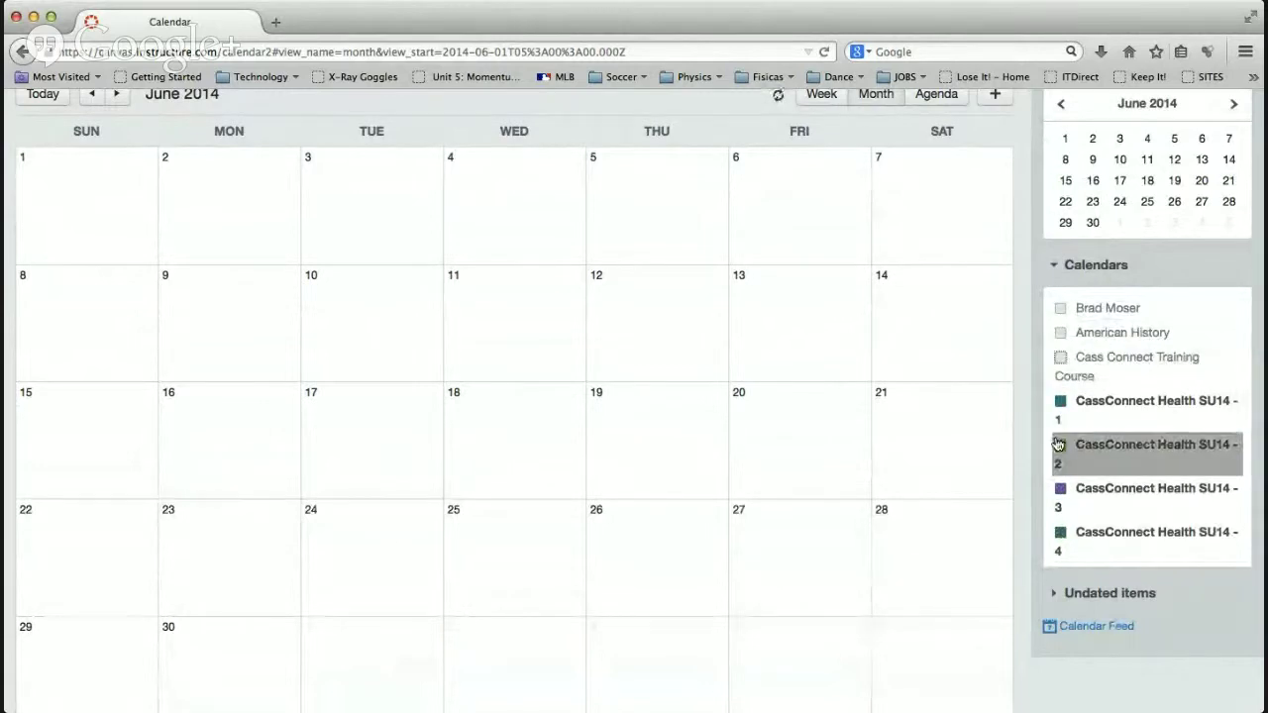
click(1061, 495)
click(1061, 535)
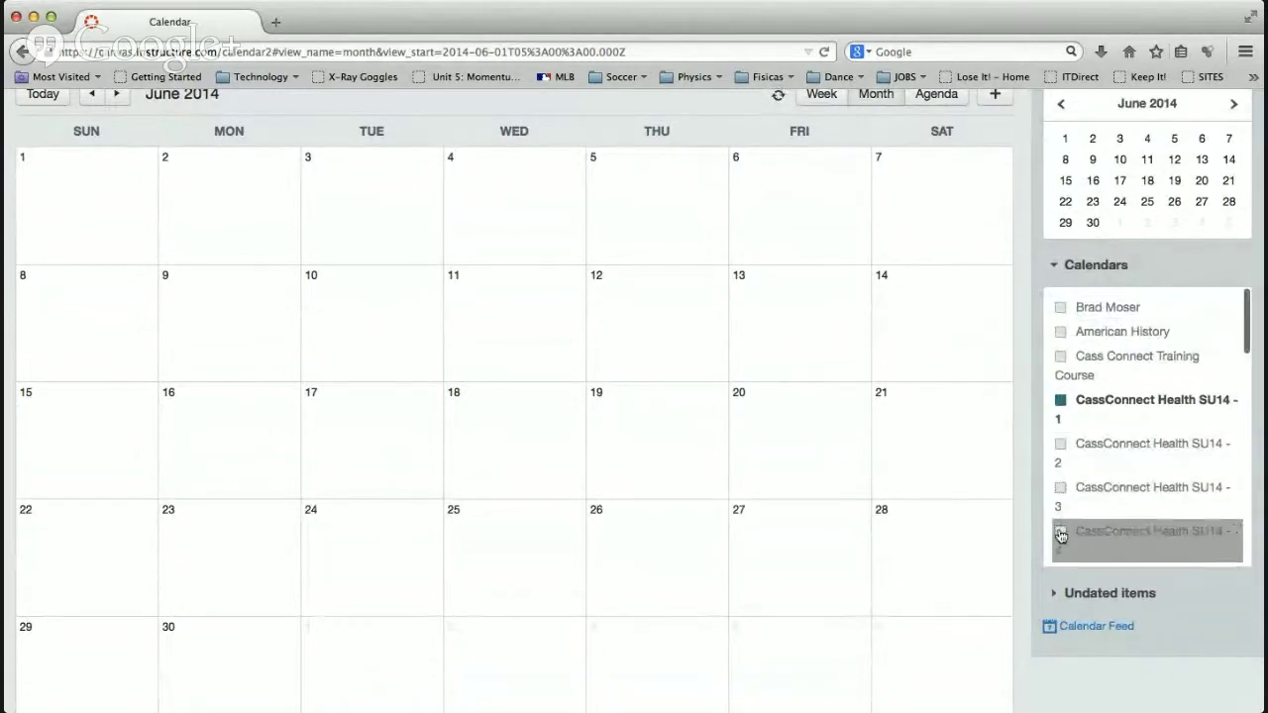
- Hide the remaining selected calendars further down the list, keeping only CassConnect Health SU14 - 1 displayed for June 2014
scroll(1060, 525, down, 2)
click(1058, 508)
click(1060, 536)
scroll(1060, 515, down, 3)
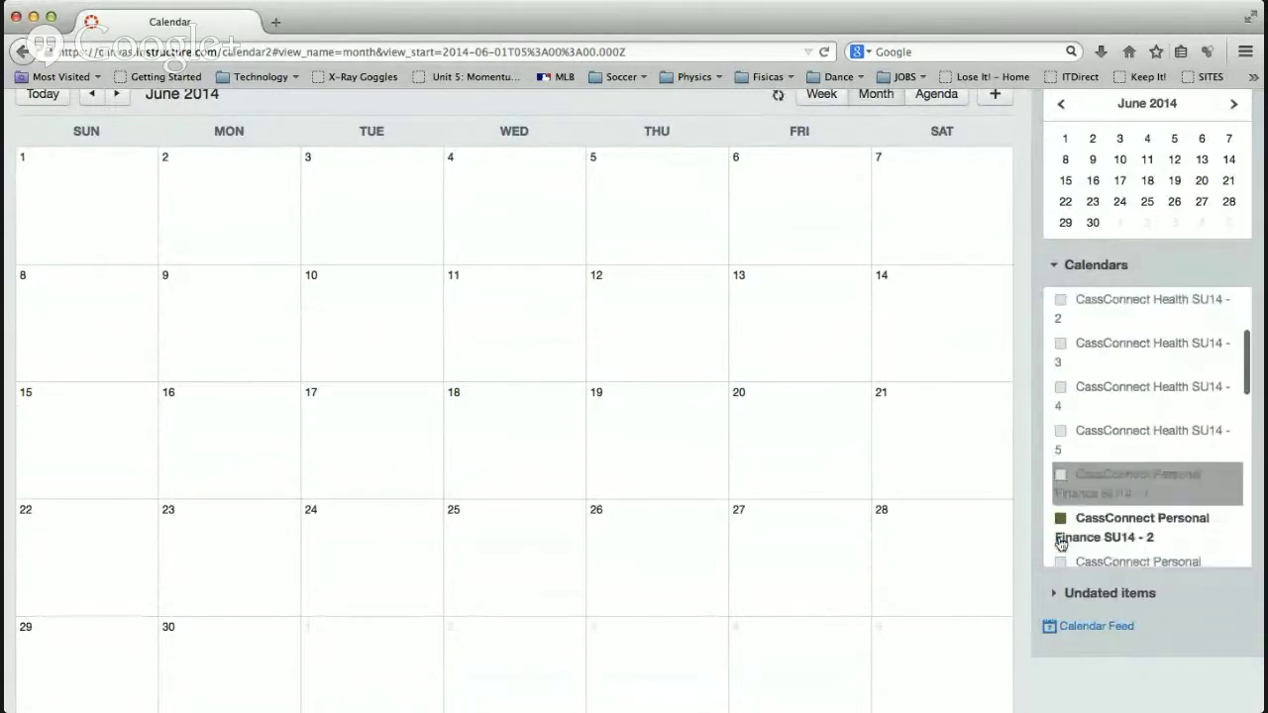
click(1060, 495)
scroll(1060, 498, down, 2)
click(1061, 499)
scroll(1061, 498, down, 6)
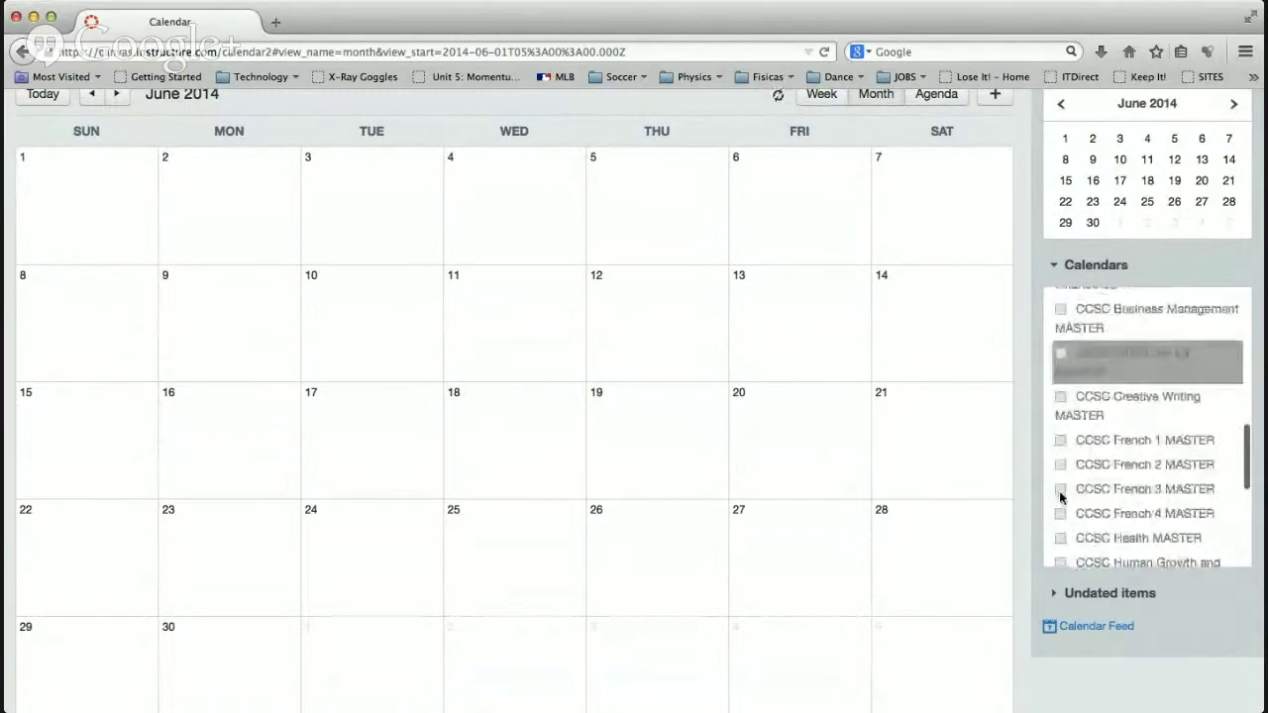
click(1061, 498)
scroll(1061, 498, up, 8)
scroll(1055, 445, up, 10)
click(1061, 400)
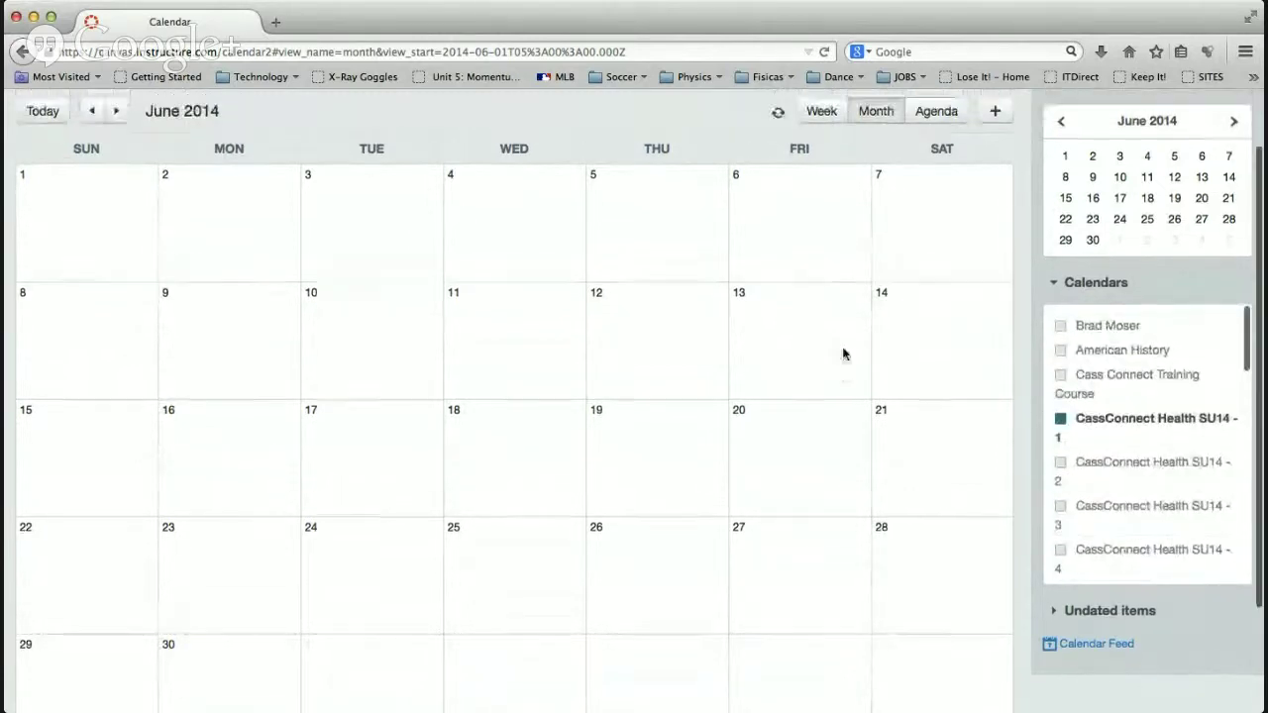
scroll(843, 353, up, 2)
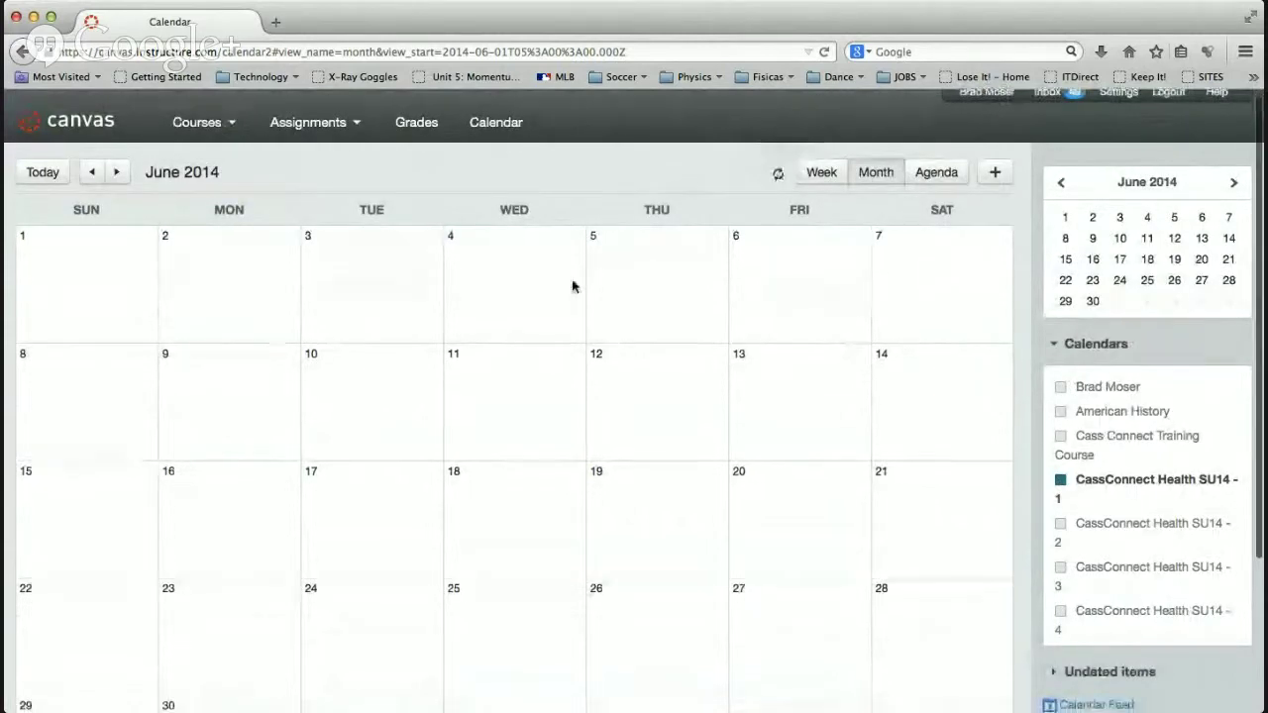
scroll(572, 283, down, 2)
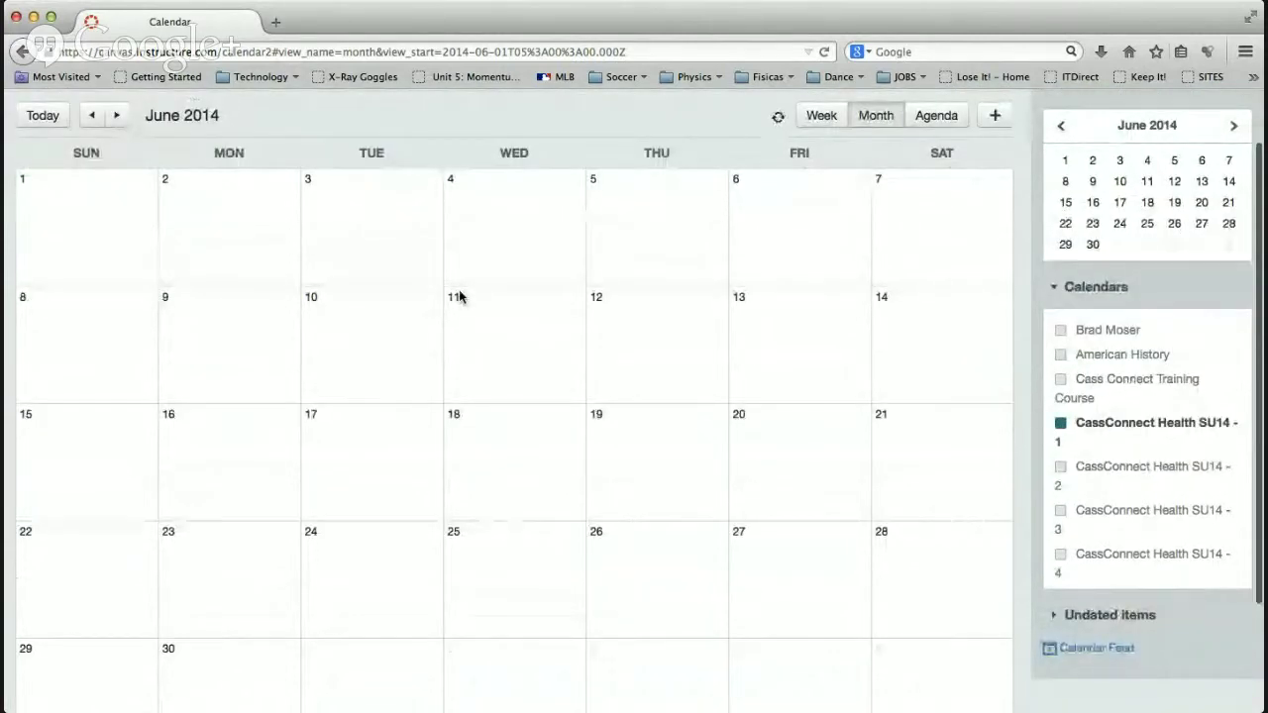
scroll(416, 167, up, 2)
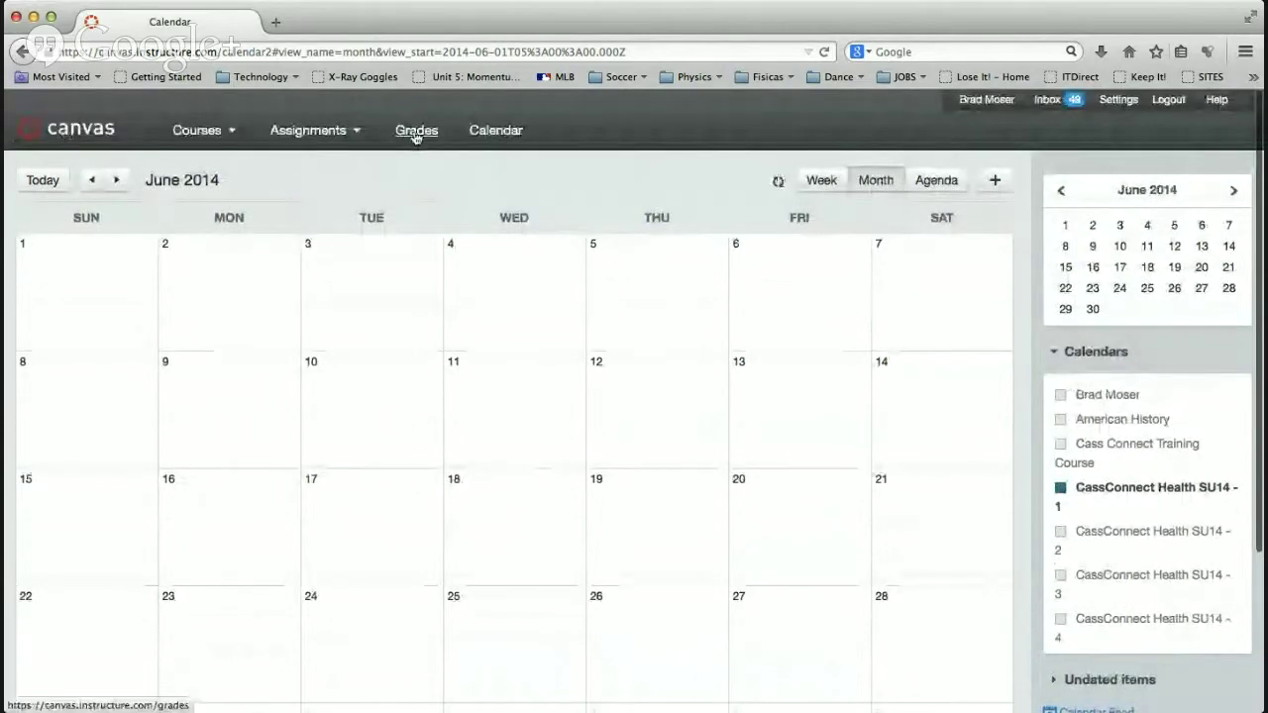
- Open the Grades overview in a new browser tab and go to the Cass Connect Training Course gradebook
super+click(416, 132)
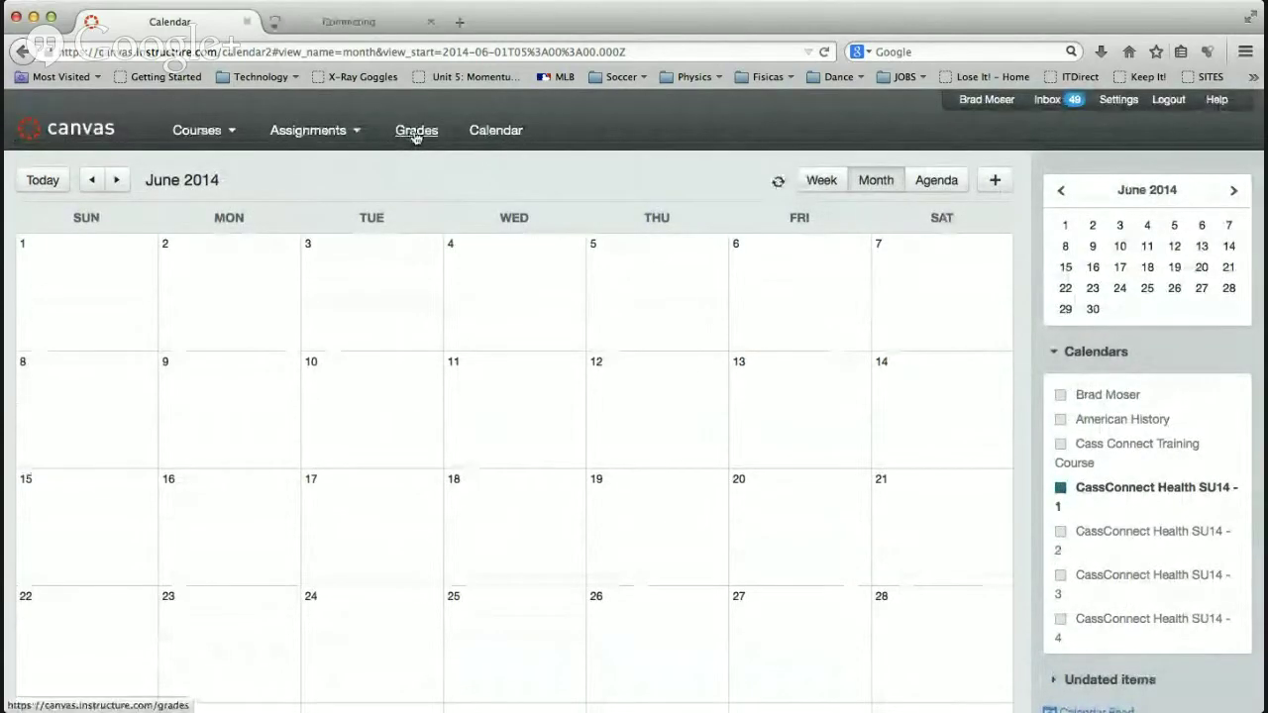
click(347, 22)
scroll(390, 328, down, 5)
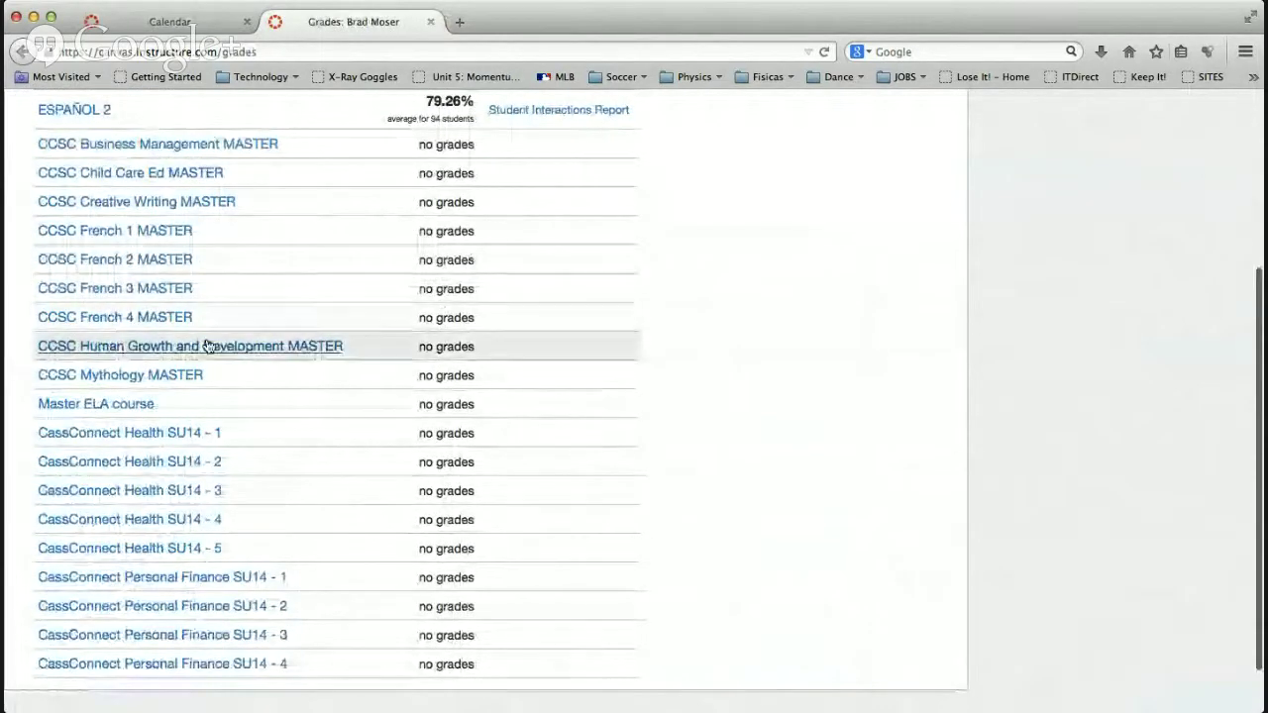
scroll(206, 341, up, 1)
scroll(204, 397, up, 2)
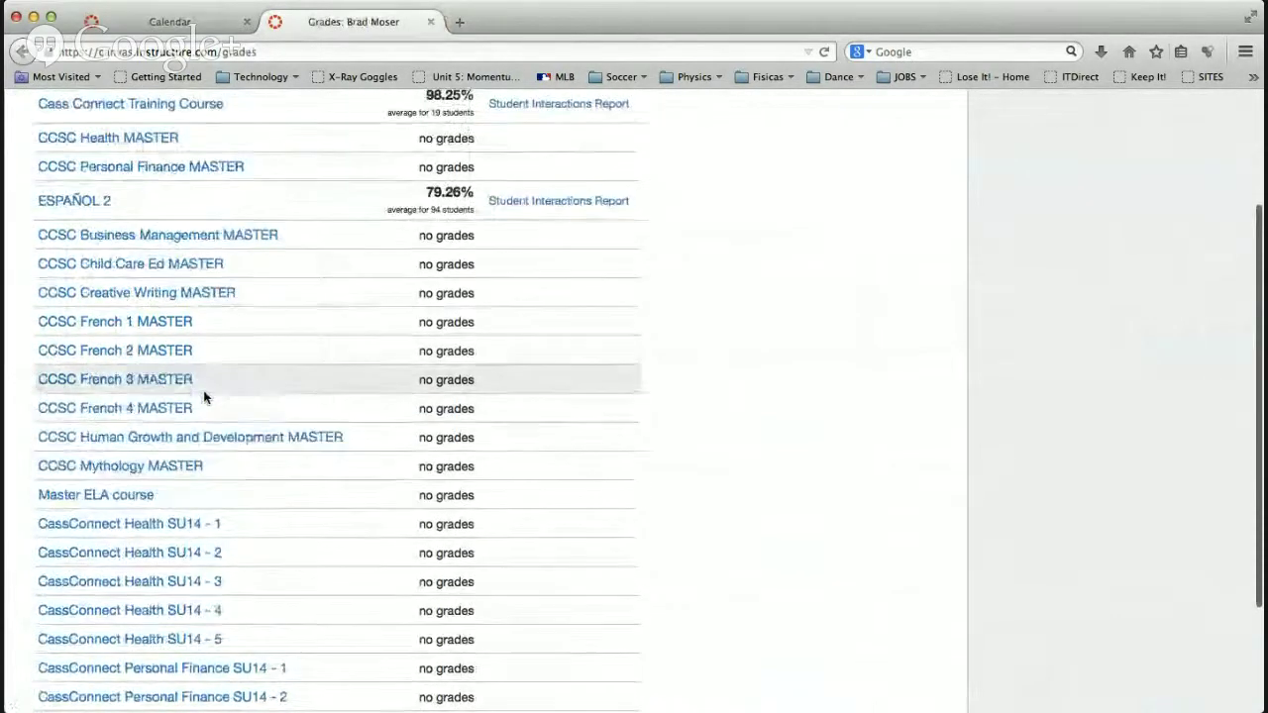
scroll(198, 436, up, 2)
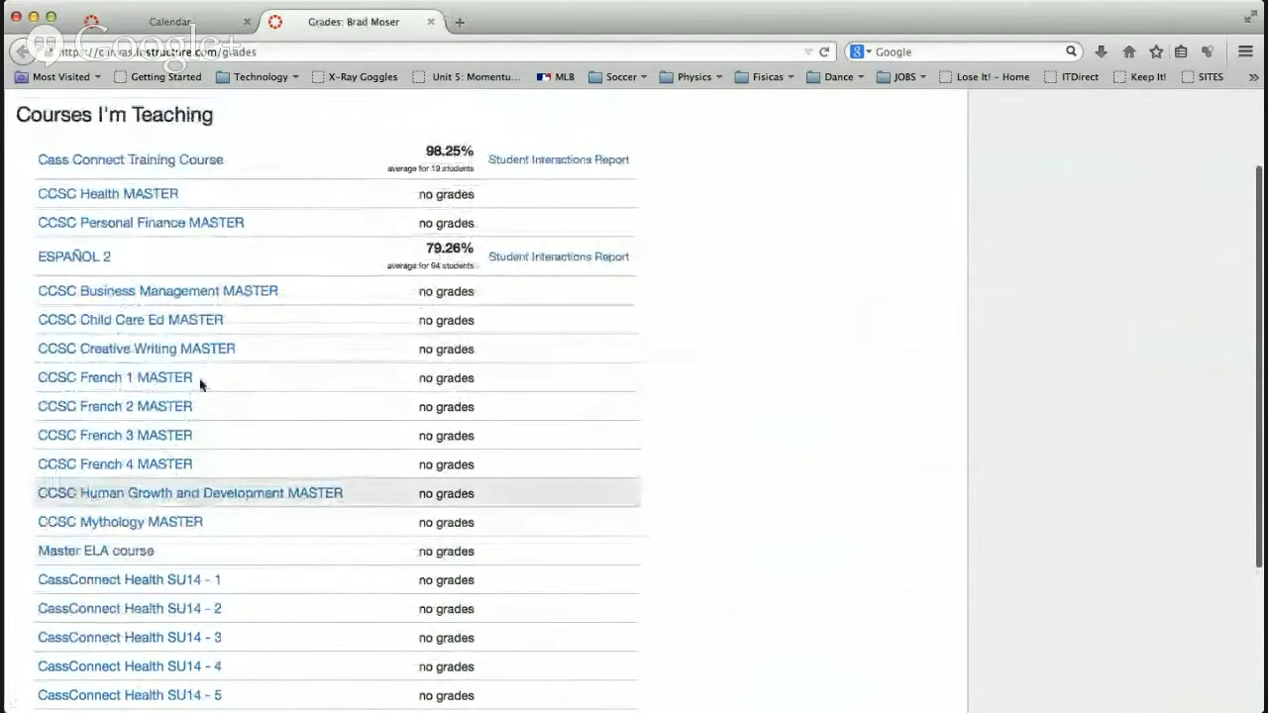
click(166, 171)
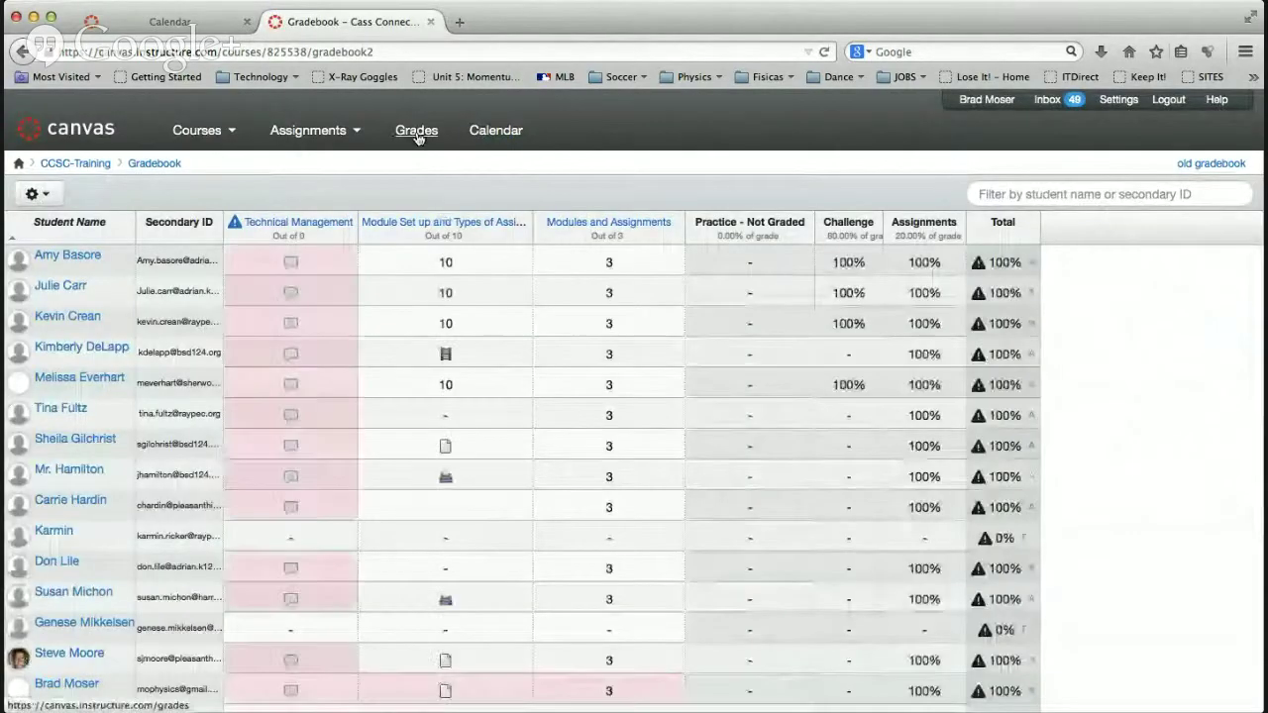
- Hide the student names in the Cass Connect Training Course gradebook
click(37, 194)
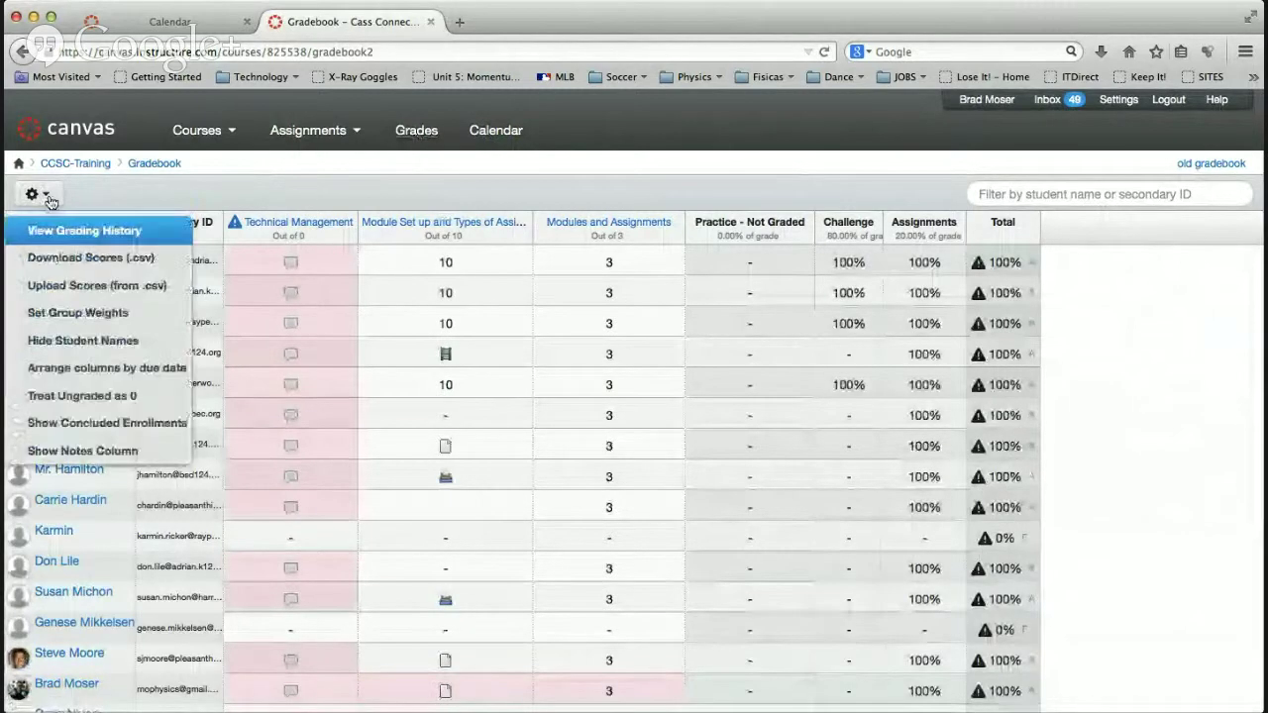
click(99, 340)
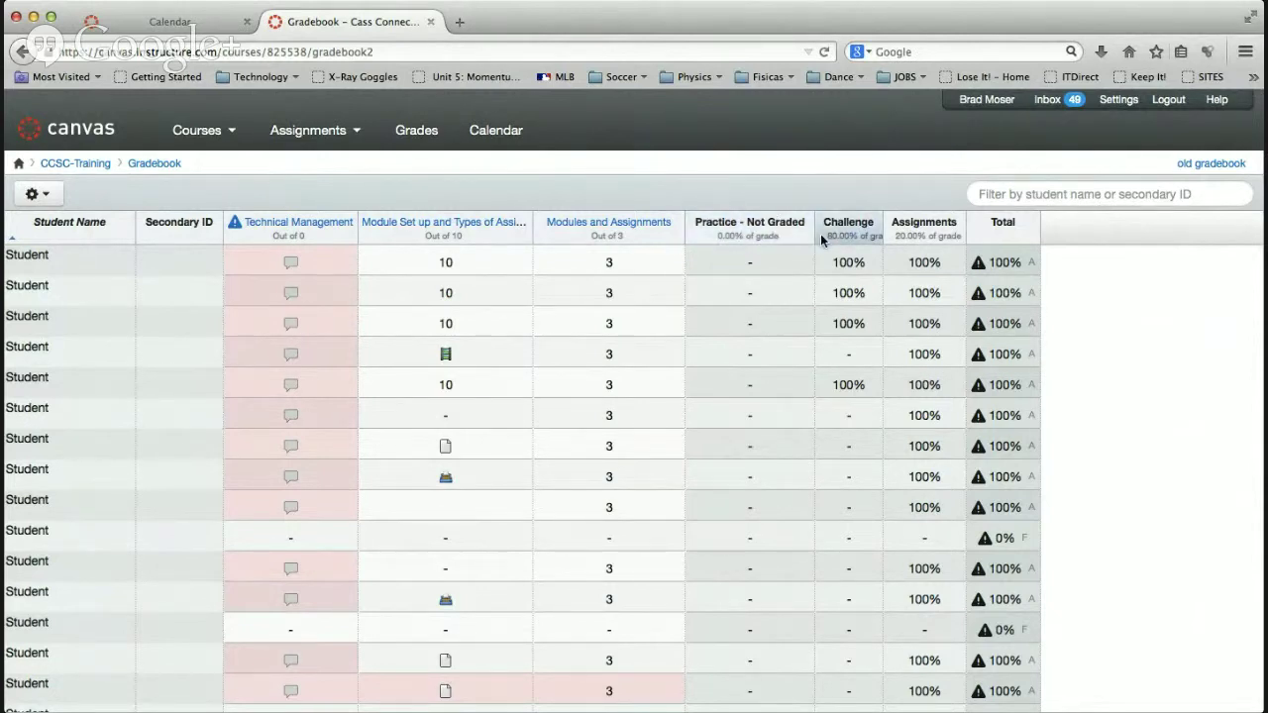
mouse_move(983, 310)
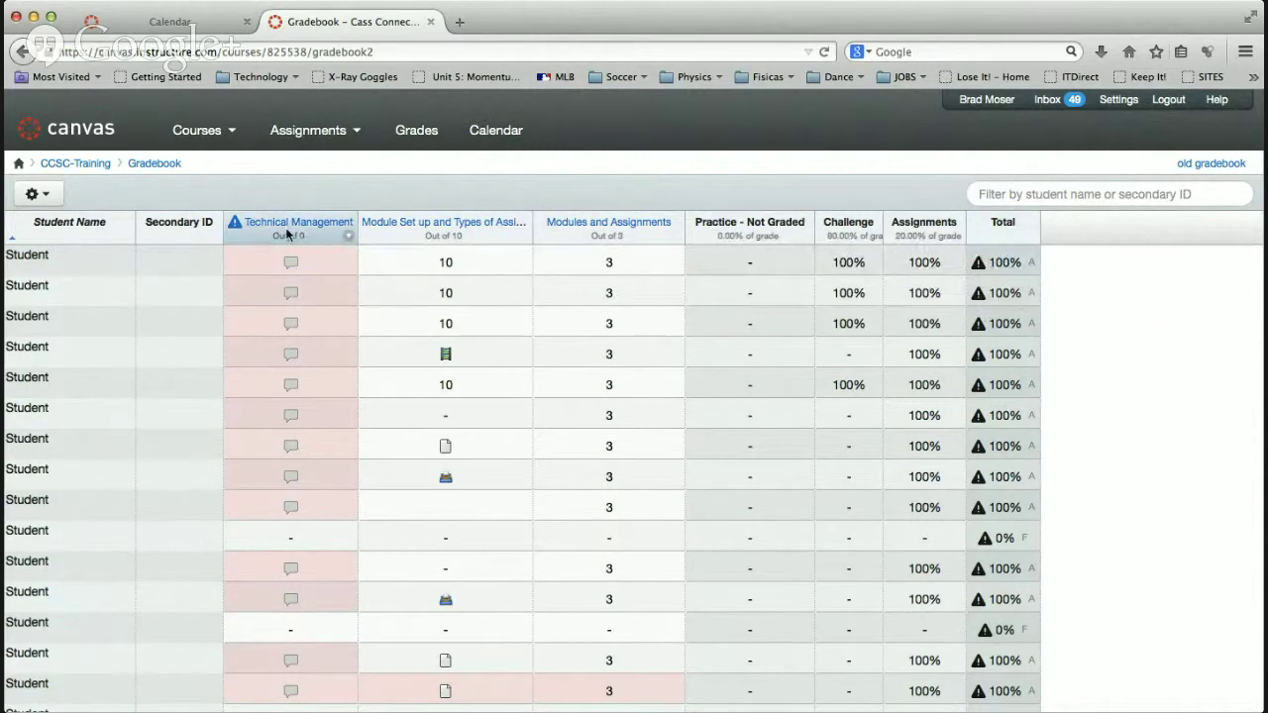
mouse_move(290, 260)
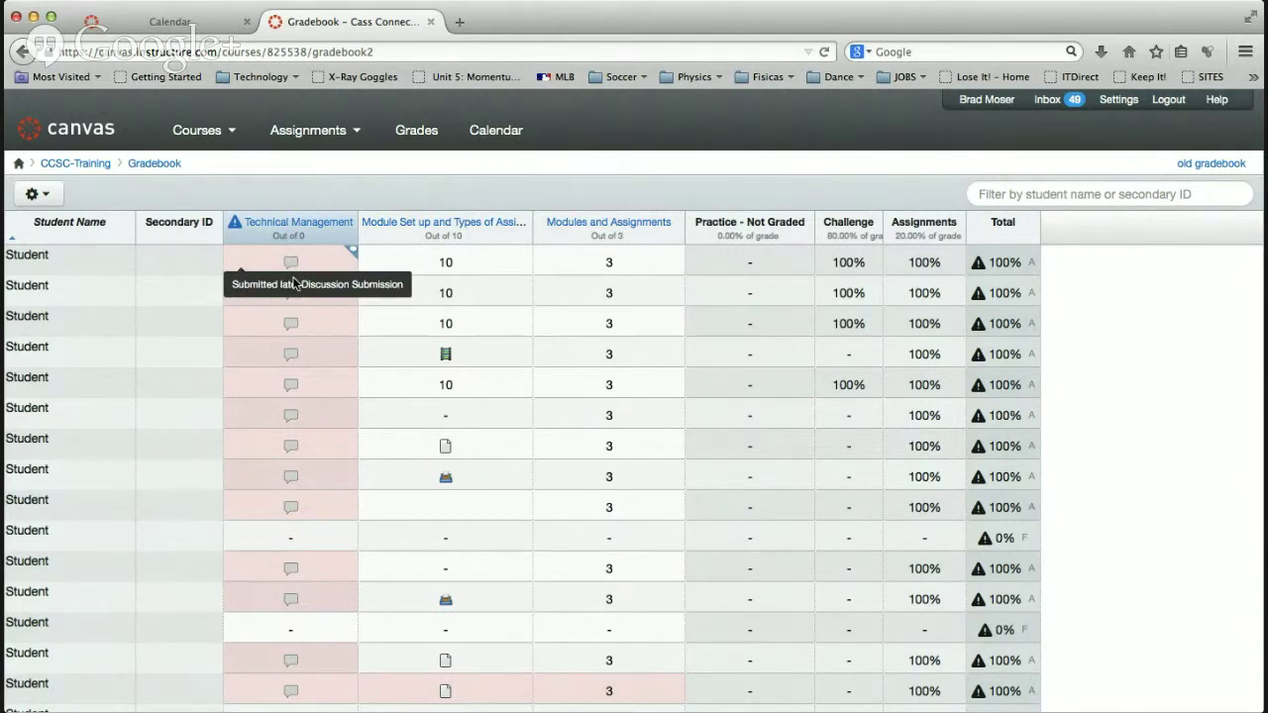
- Set the fifth student's score for the Module Set up and Types of Assignment Submissions assignment to 9
click(428, 264)
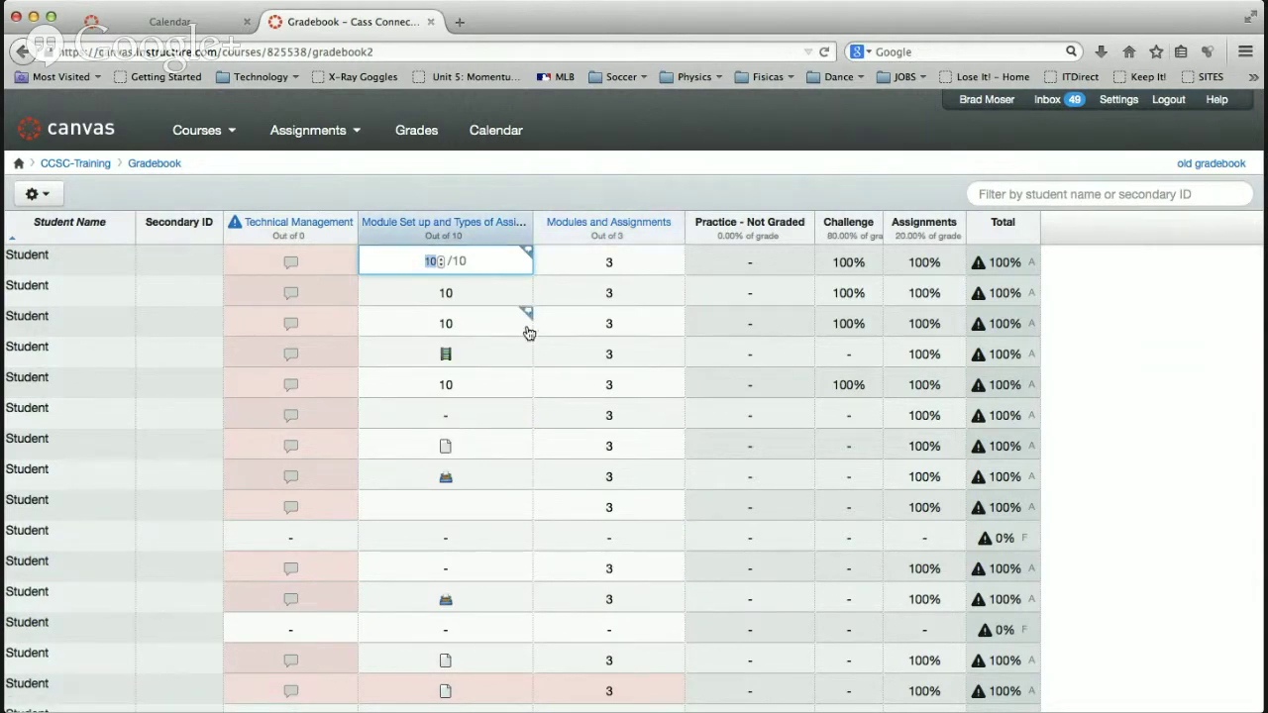
key(Return)
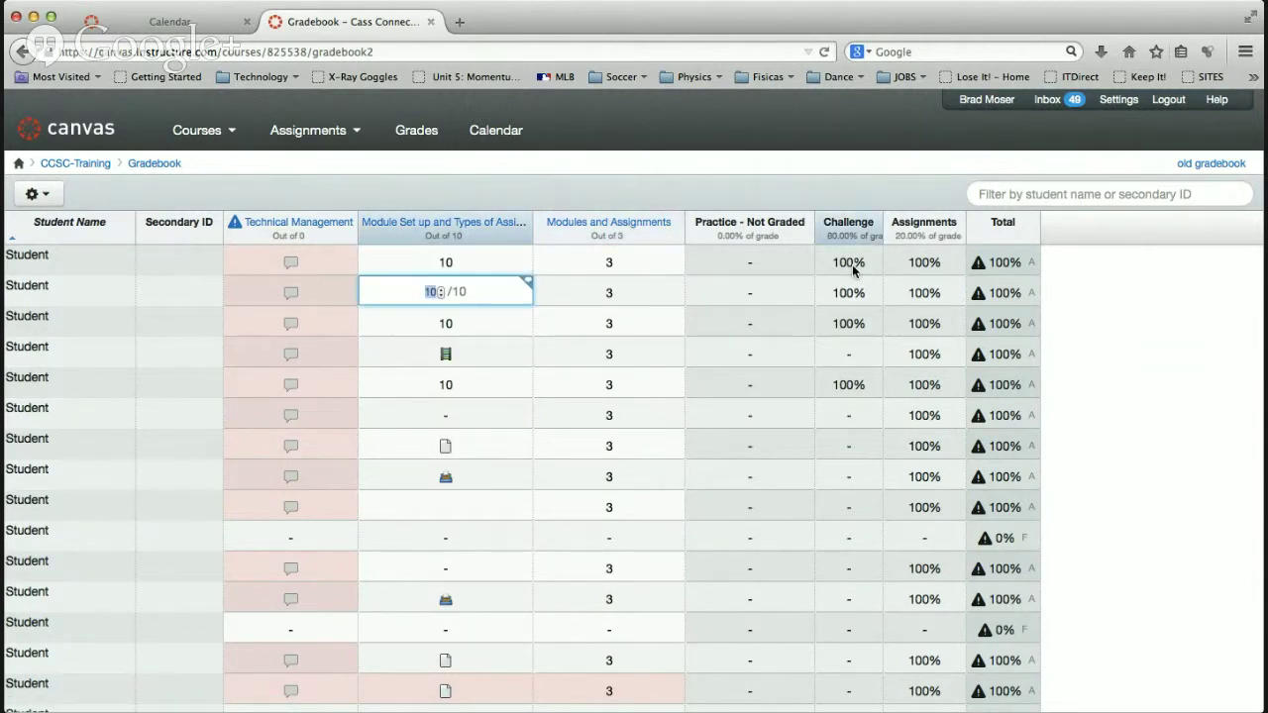
key(Return)
key(Return)
key(Return)
key(Return)
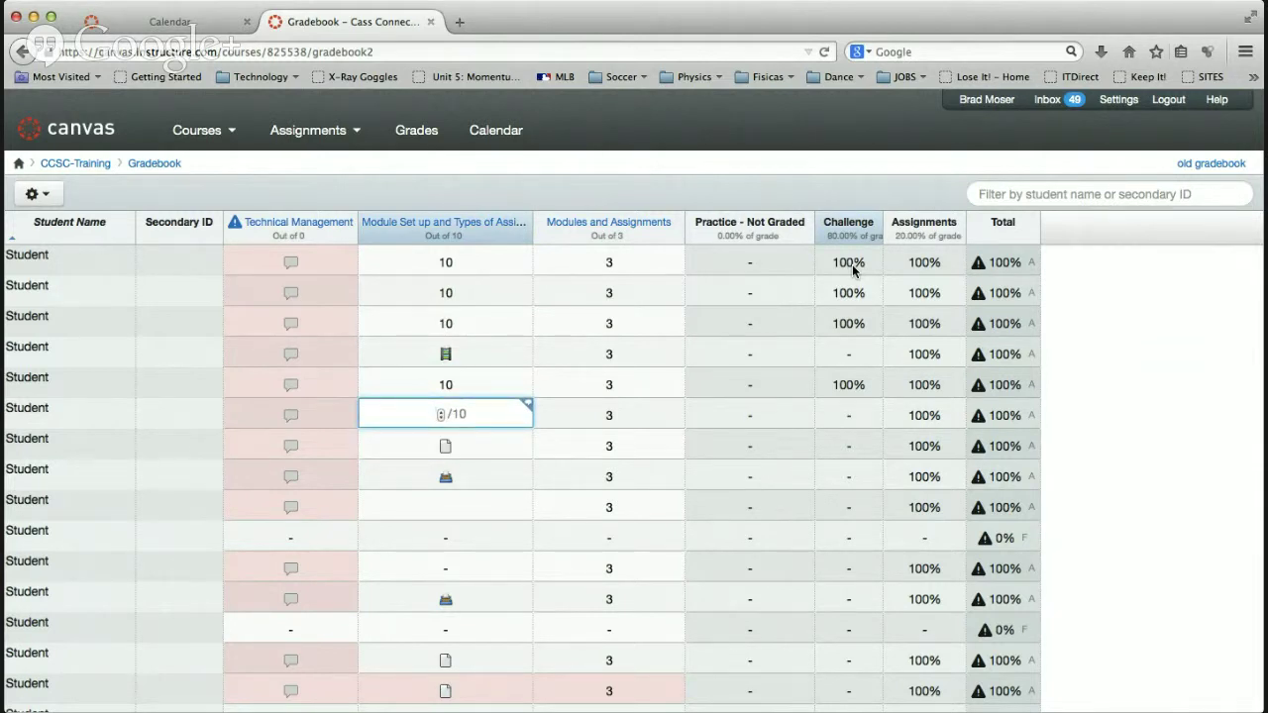
key(shift+Return)
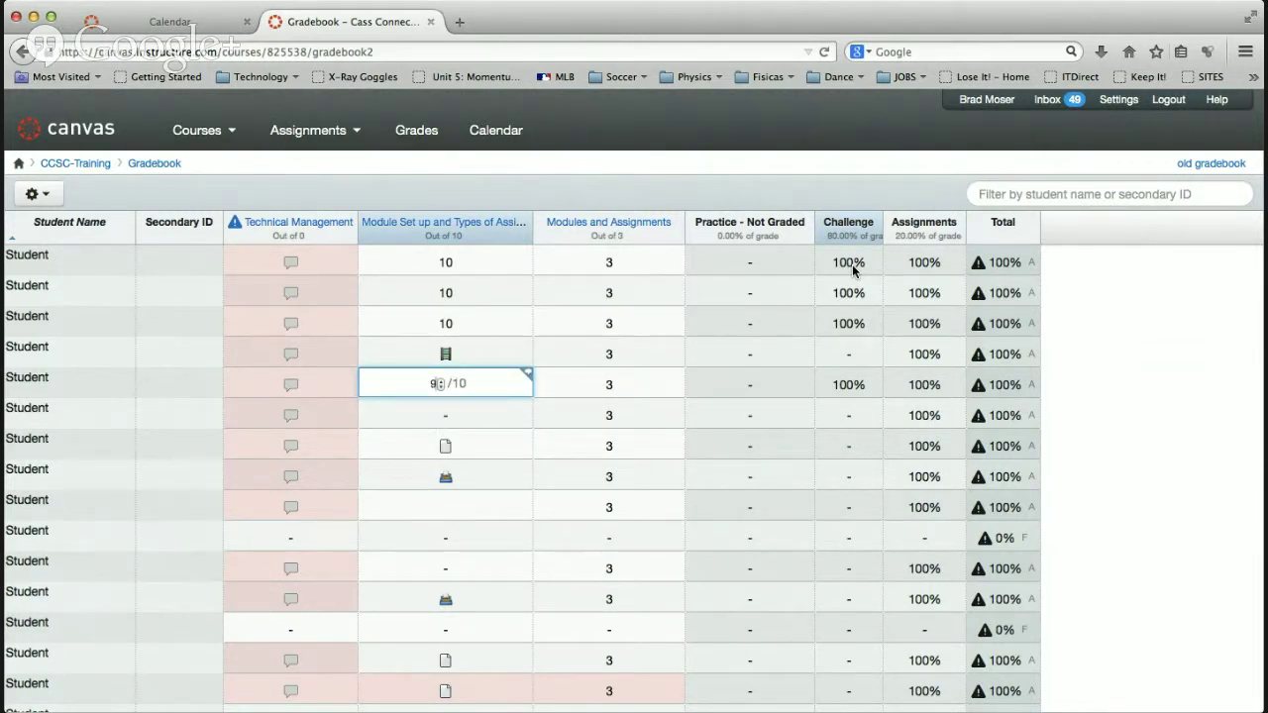
key(Return)
key(shift+Return)
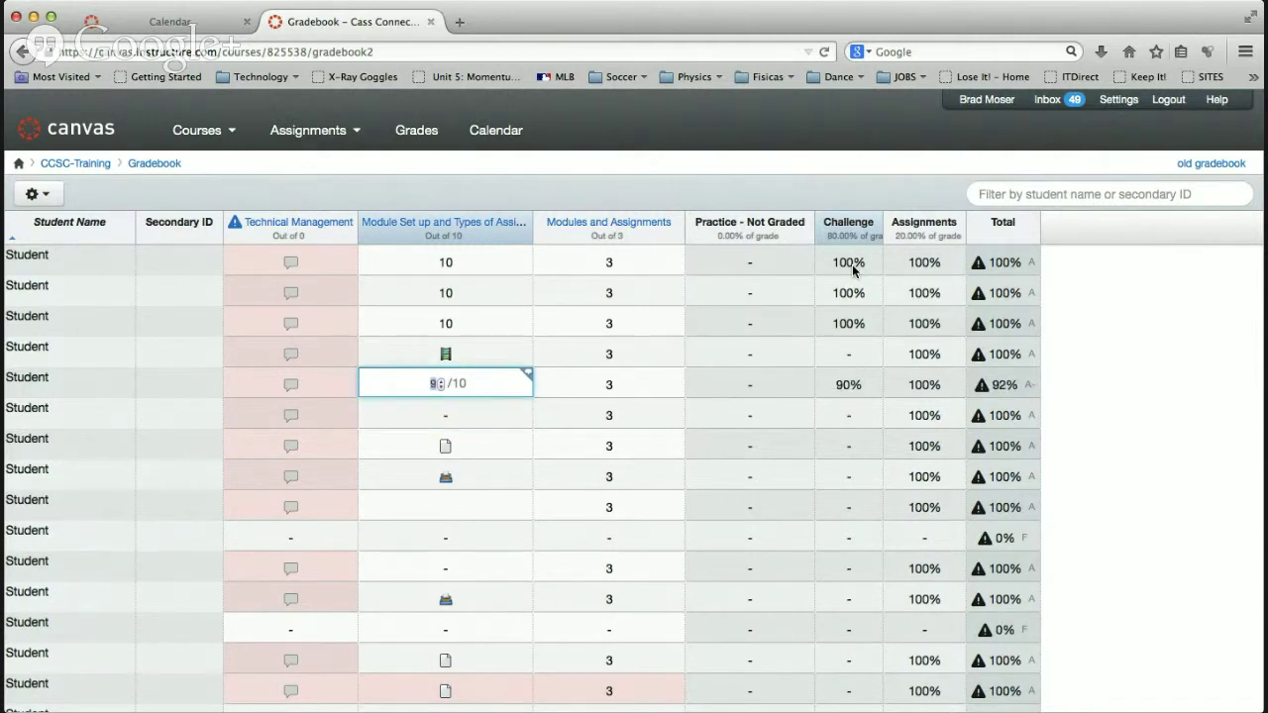
- Set the fifth student's score for the same Module Set up assignment back to 10
key(Return)
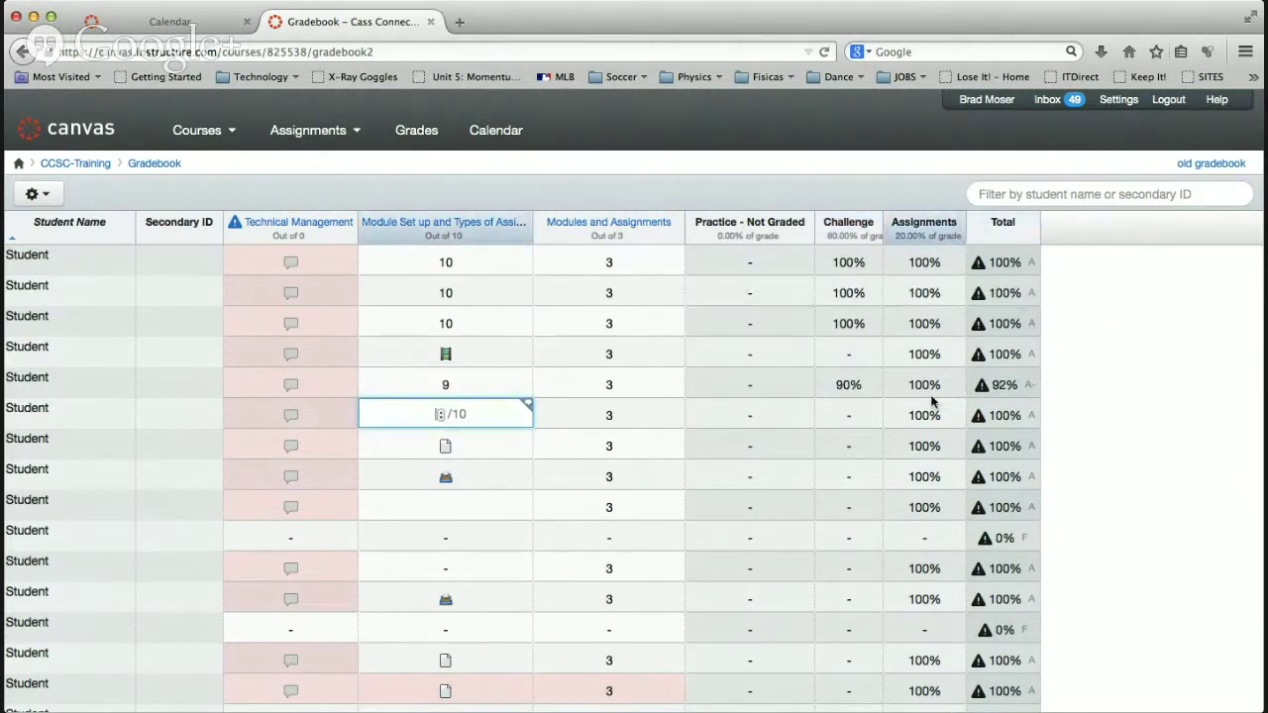
key(shift+Return)
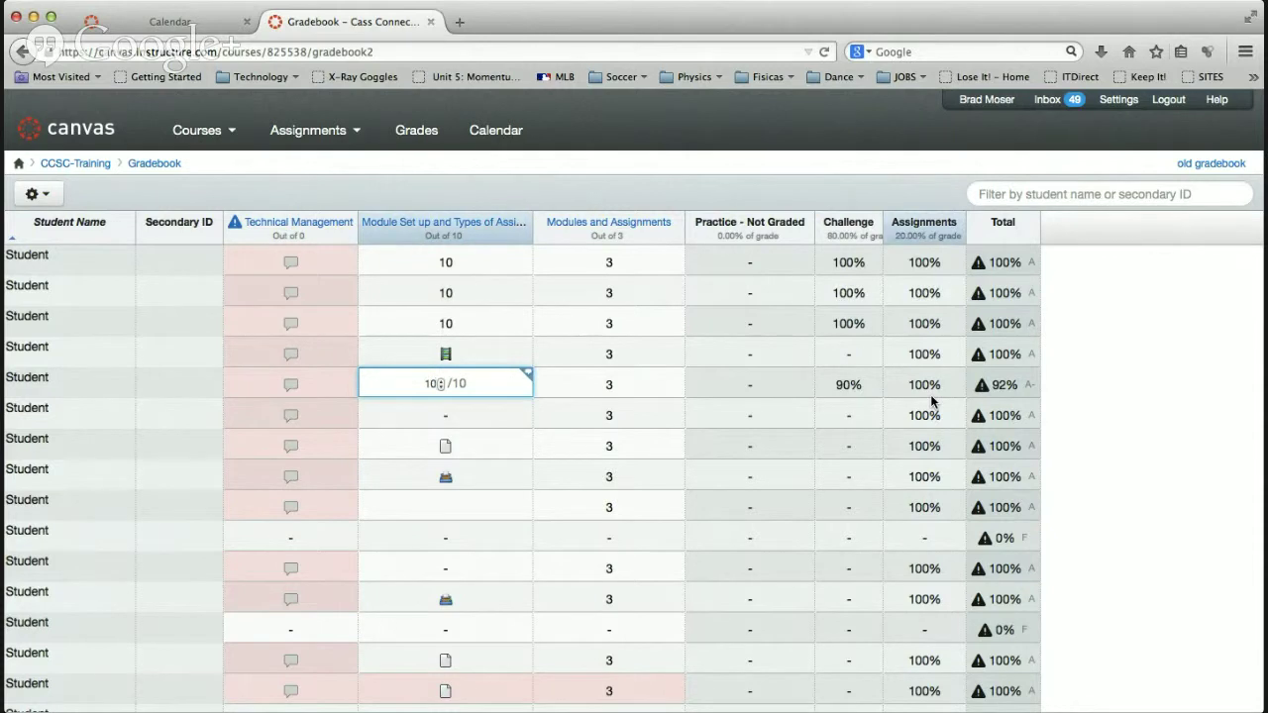
key(Return)
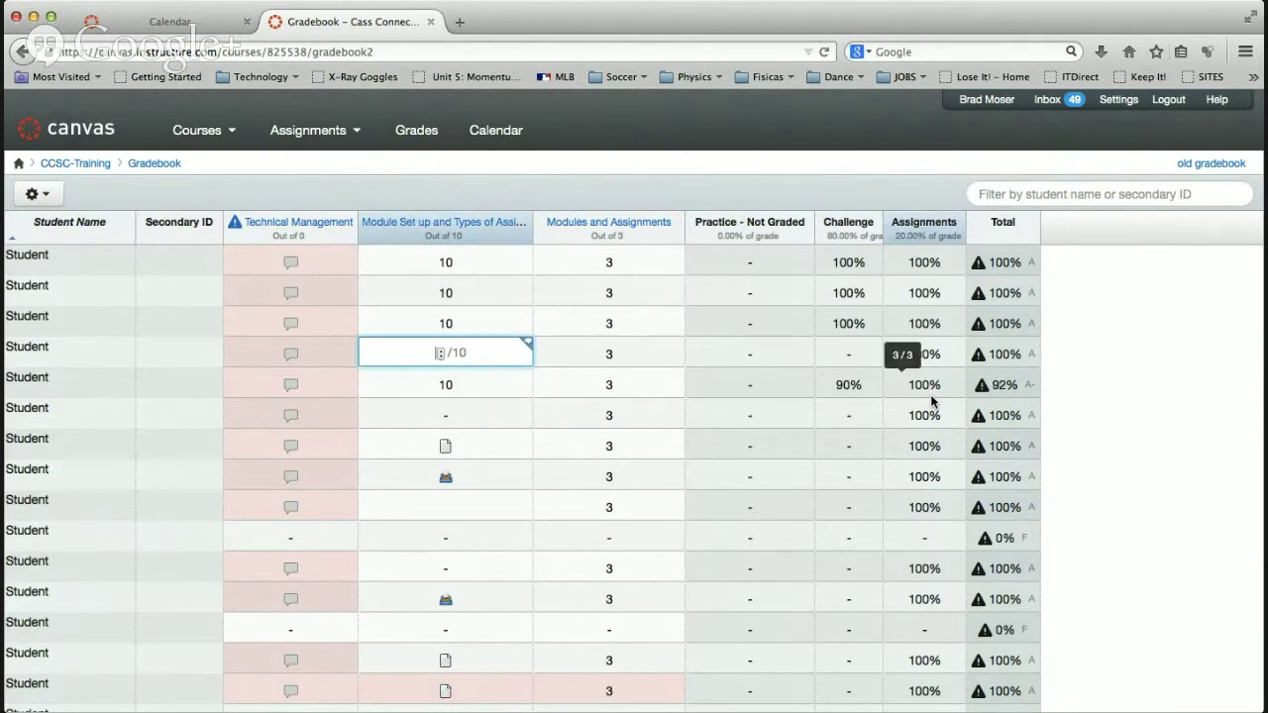
- Open the fifth student's Module Set up and Types of Assignment Submissions details and view the submission in SpeedGrader
key(shift+Return)
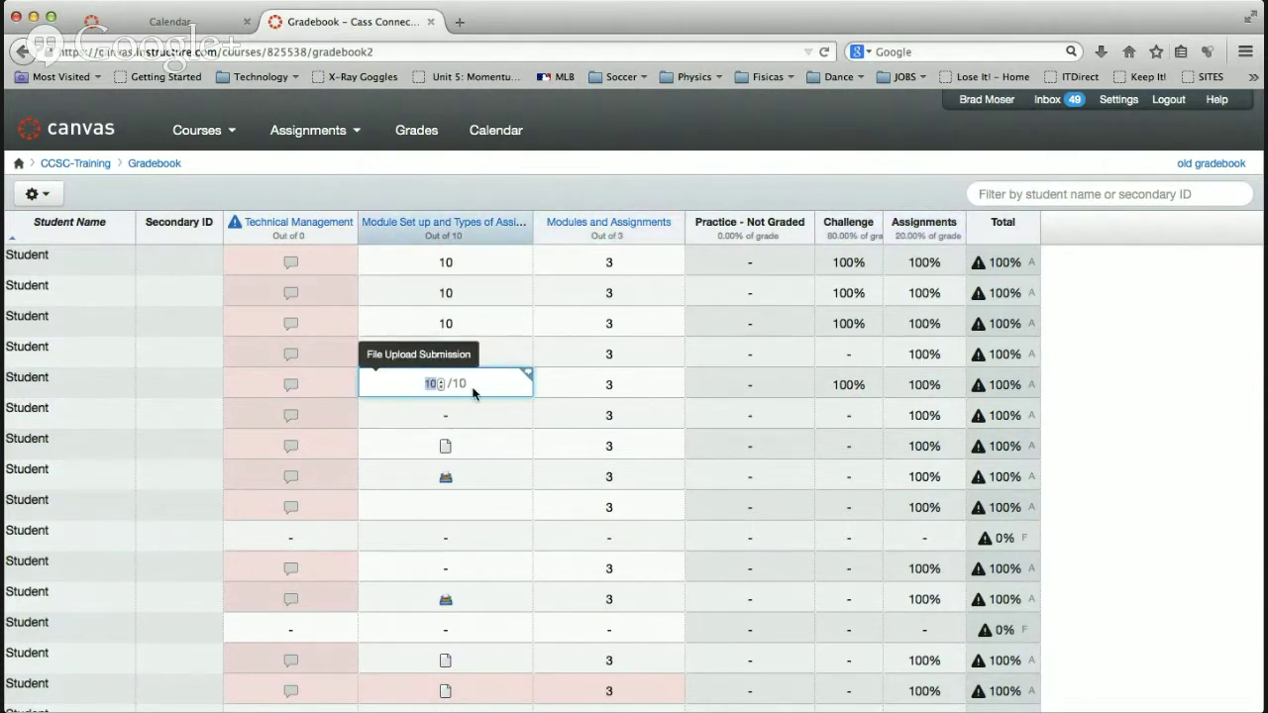
click(527, 376)
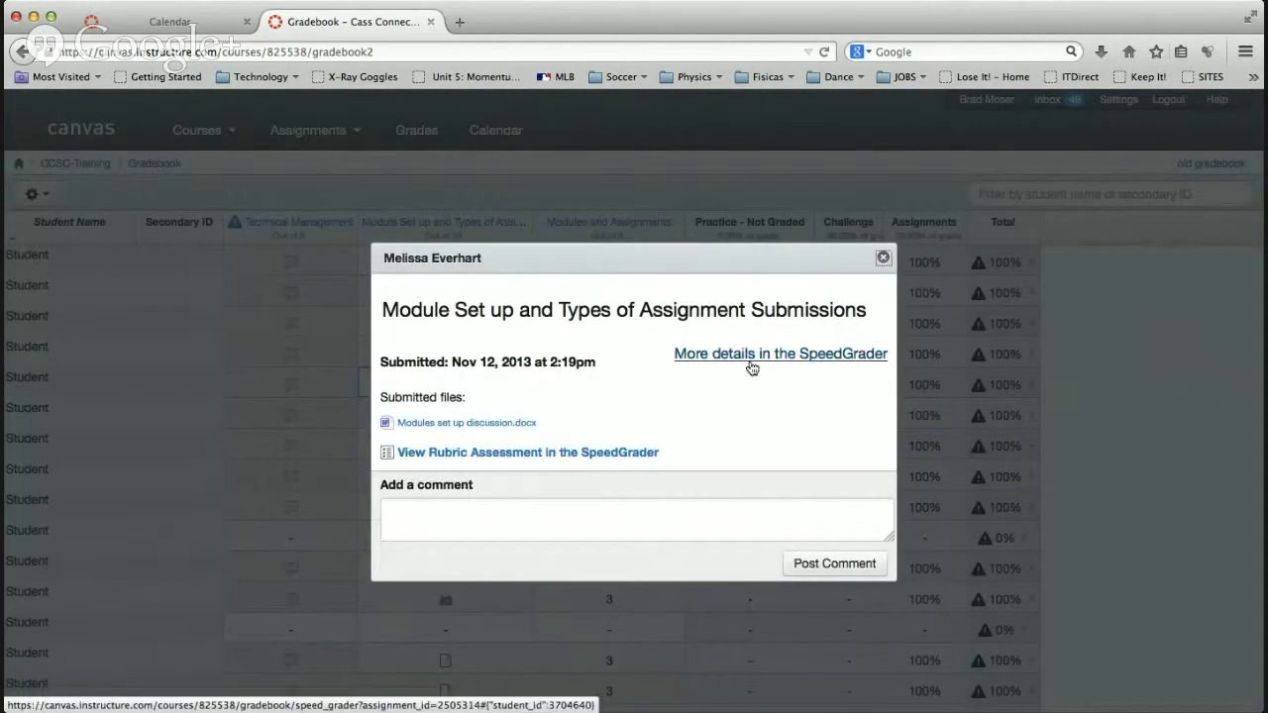
click(821, 364)
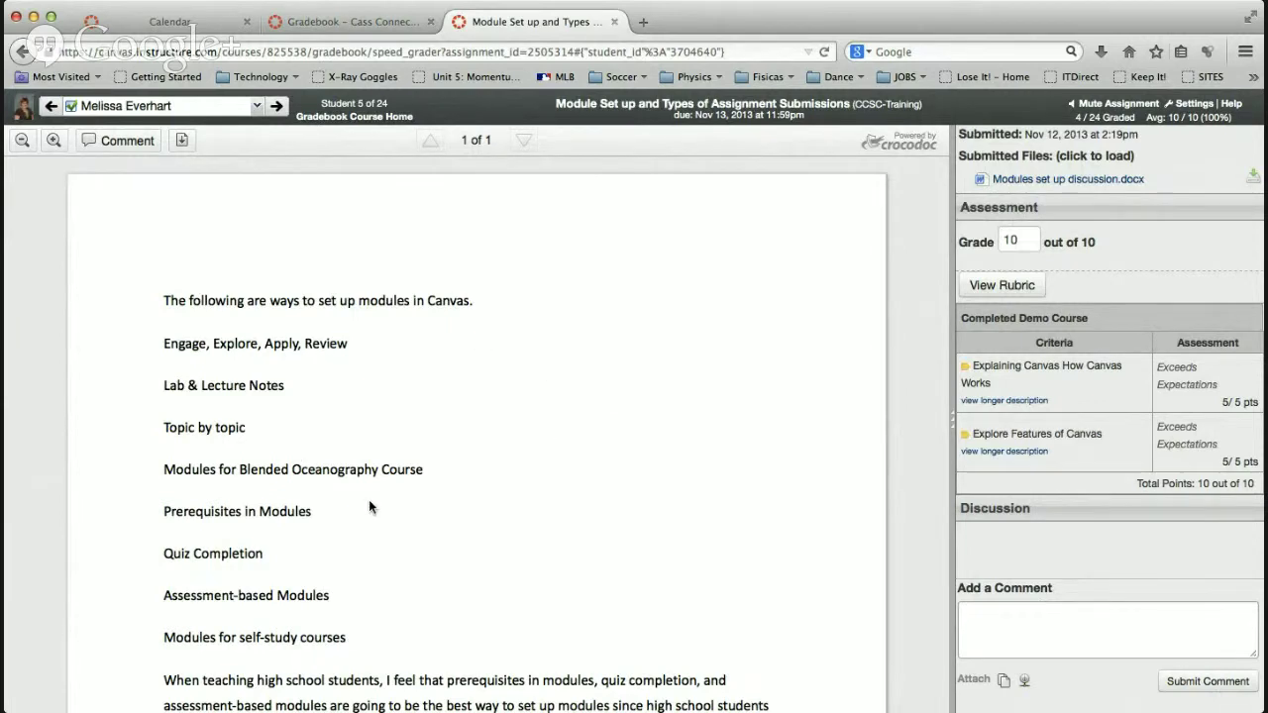
- Add a point comment reading "This is great point." just above the first line of the submitted document
click(125, 149)
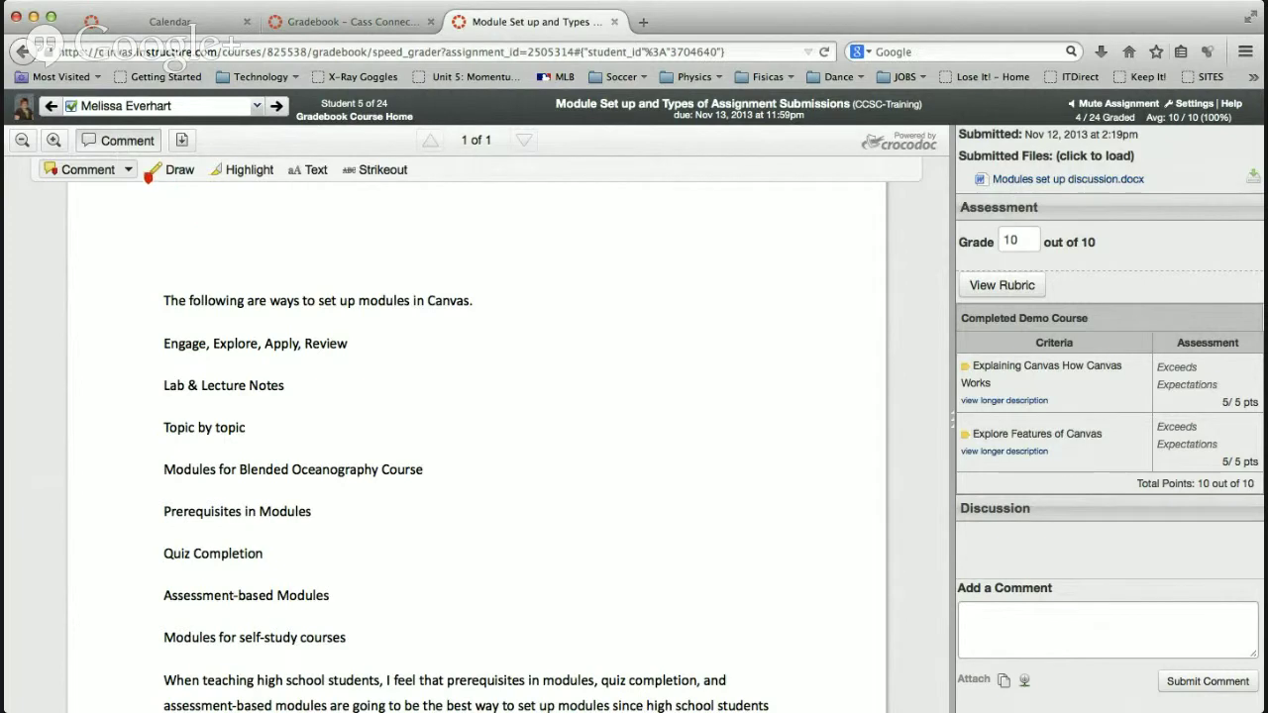
click(222, 286)
text(This is )
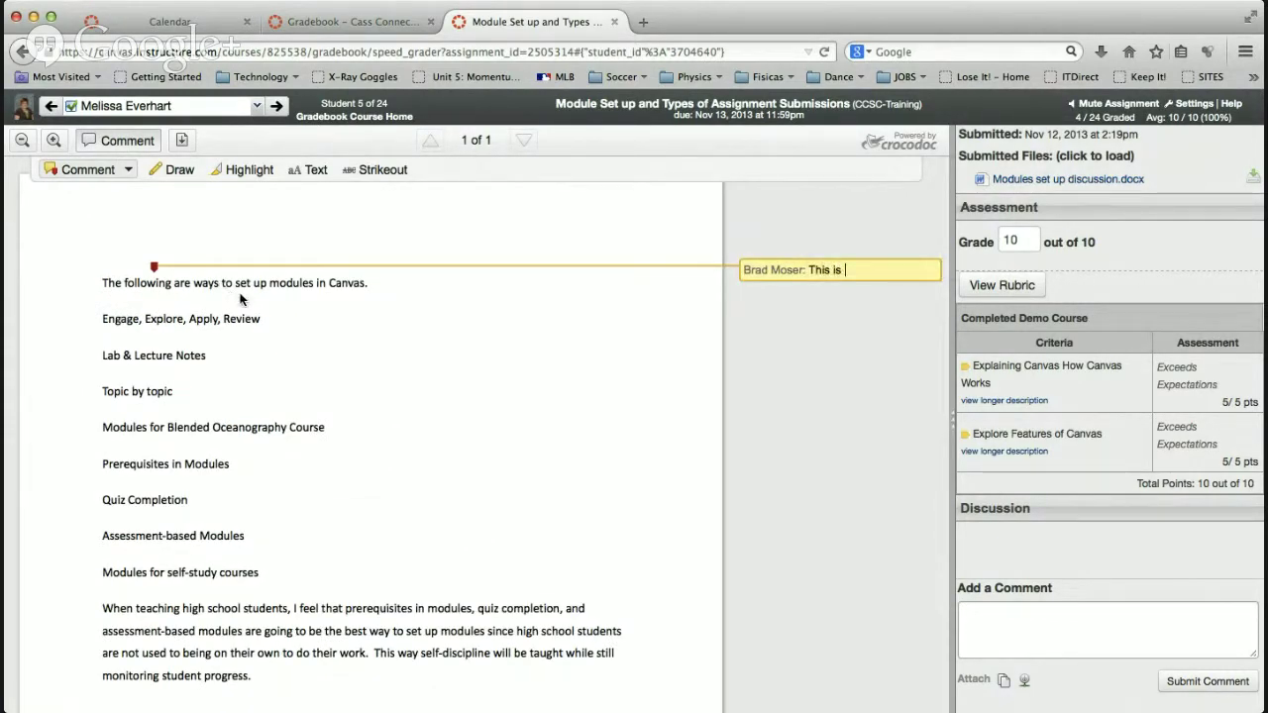
text(great point.)
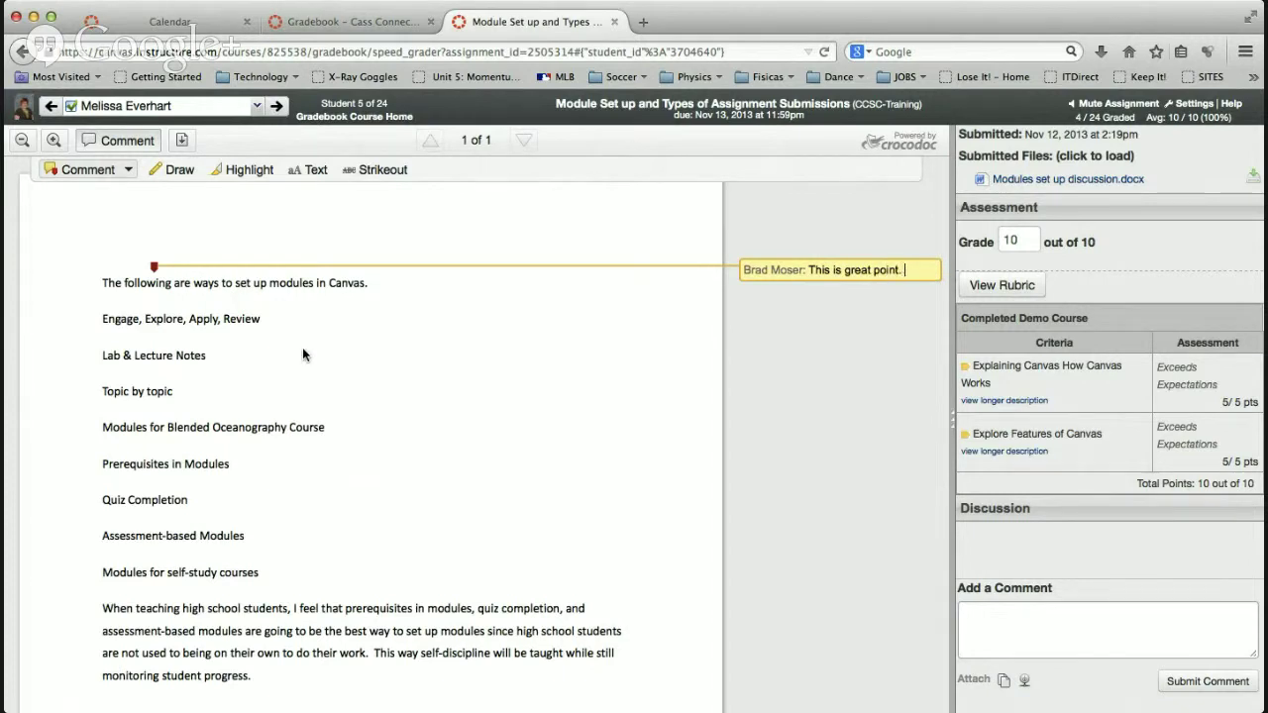
- Circle "Engage, Explore, Apply, Review" freehand in black and highlight the word "Oceanography" in yellow
click(175, 170)
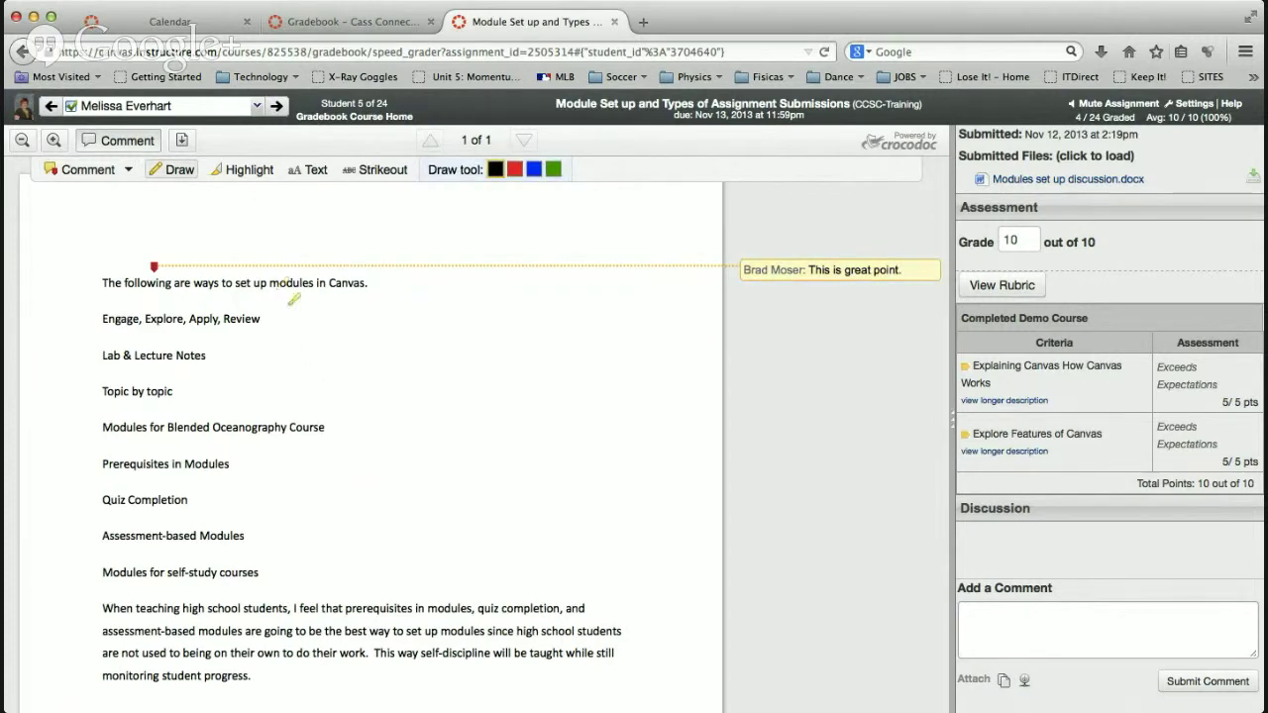
mouse_move(276, 295)
mouse_down()
mouse_move(196, 287)
mouse_move(100, 309)
mouse_move(289, 302)
mouse_move(273, 293)
mouse_up()
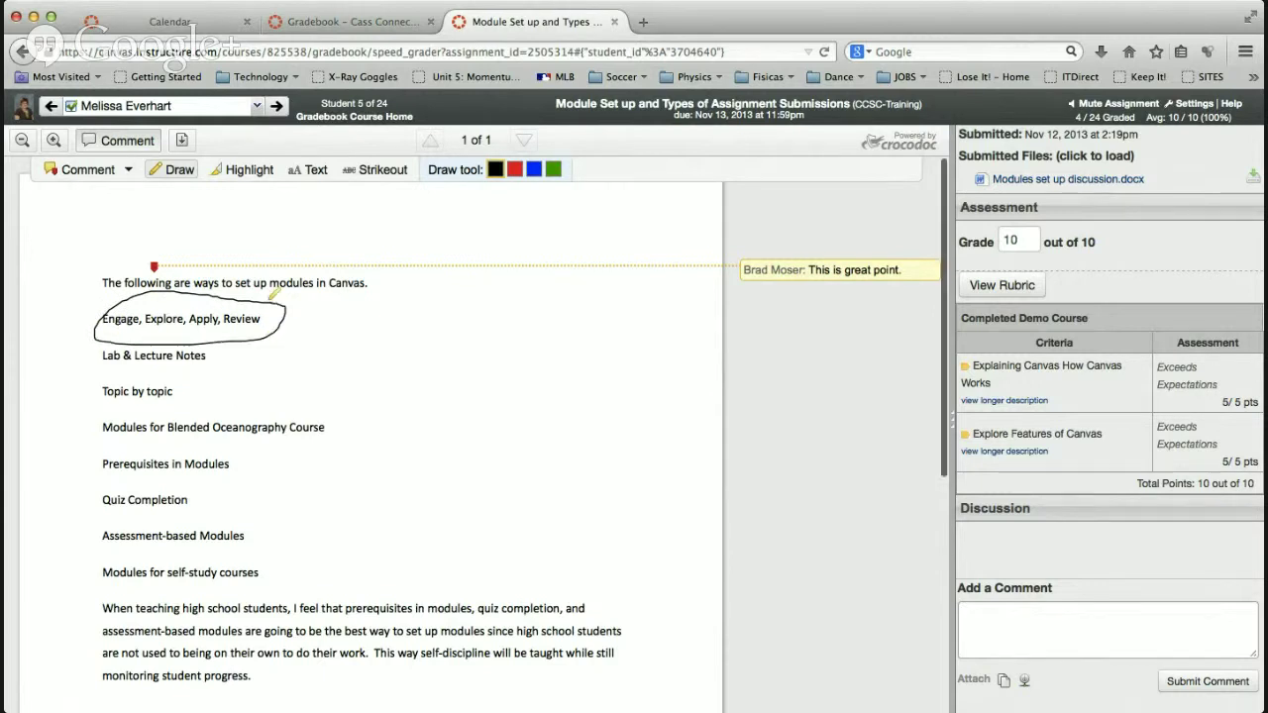
click(246, 169)
drag(29, 425, 256, 454)
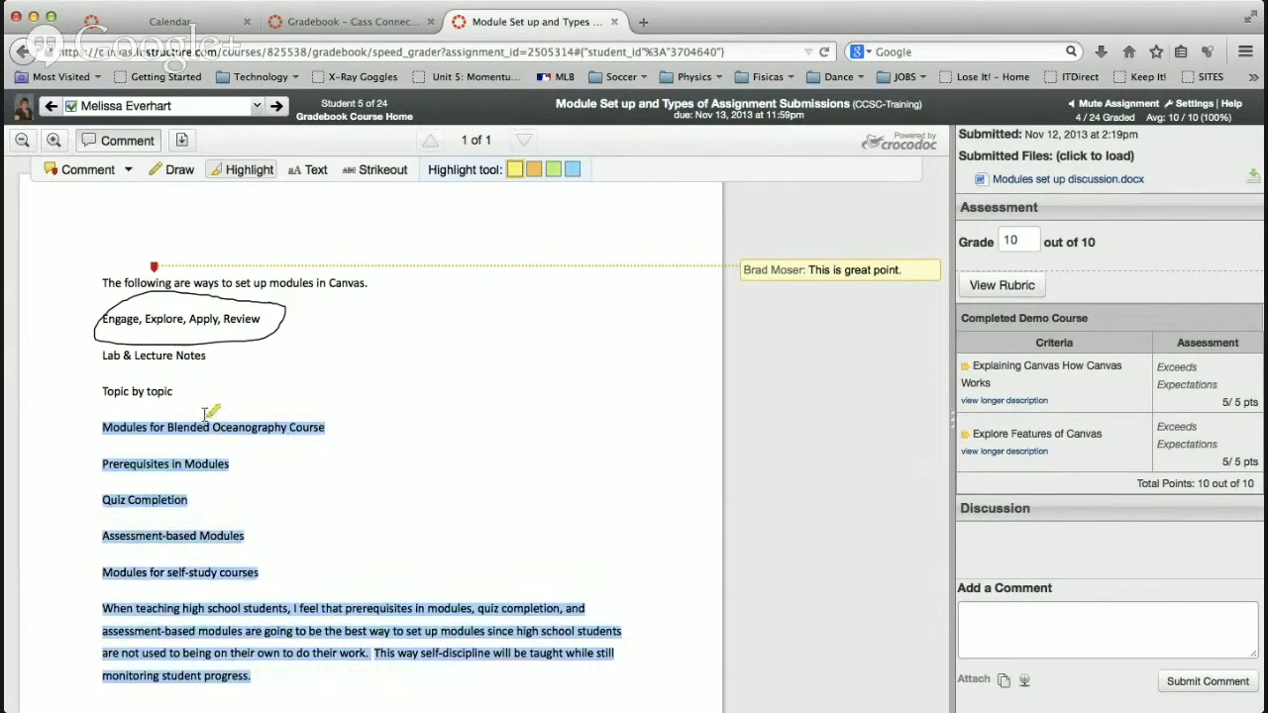
click(362, 495)
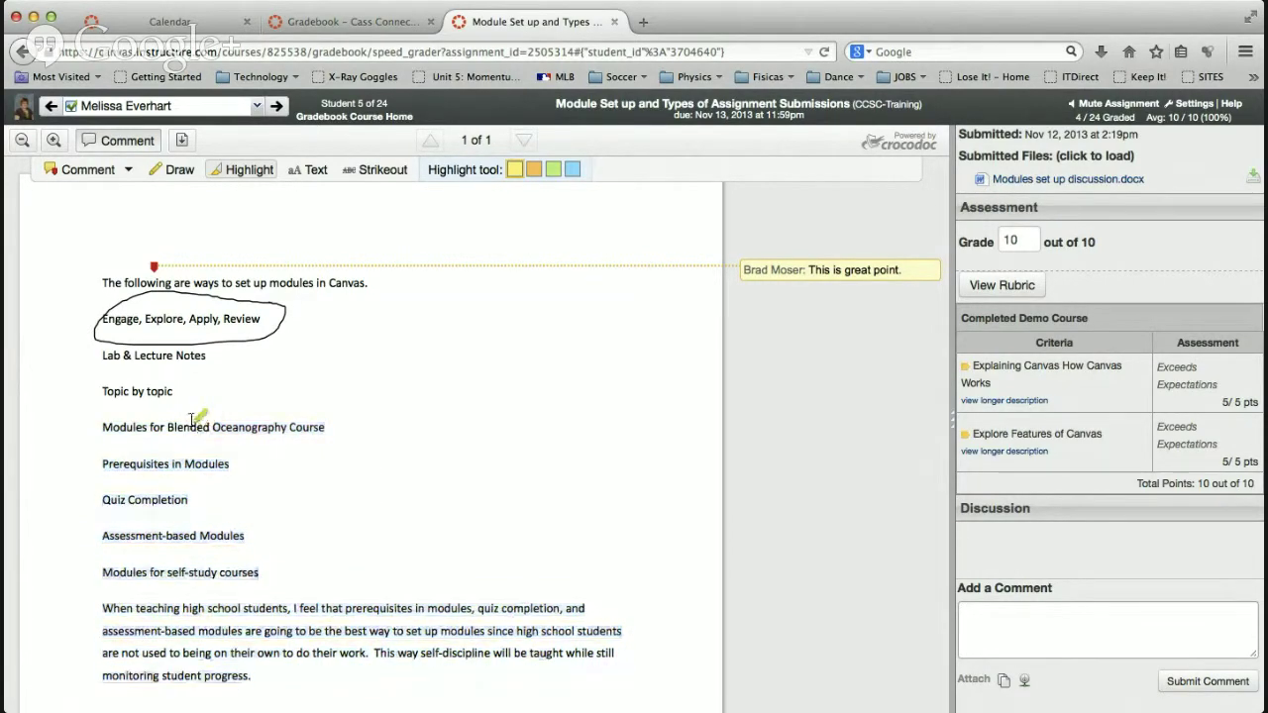
double_click(235, 424)
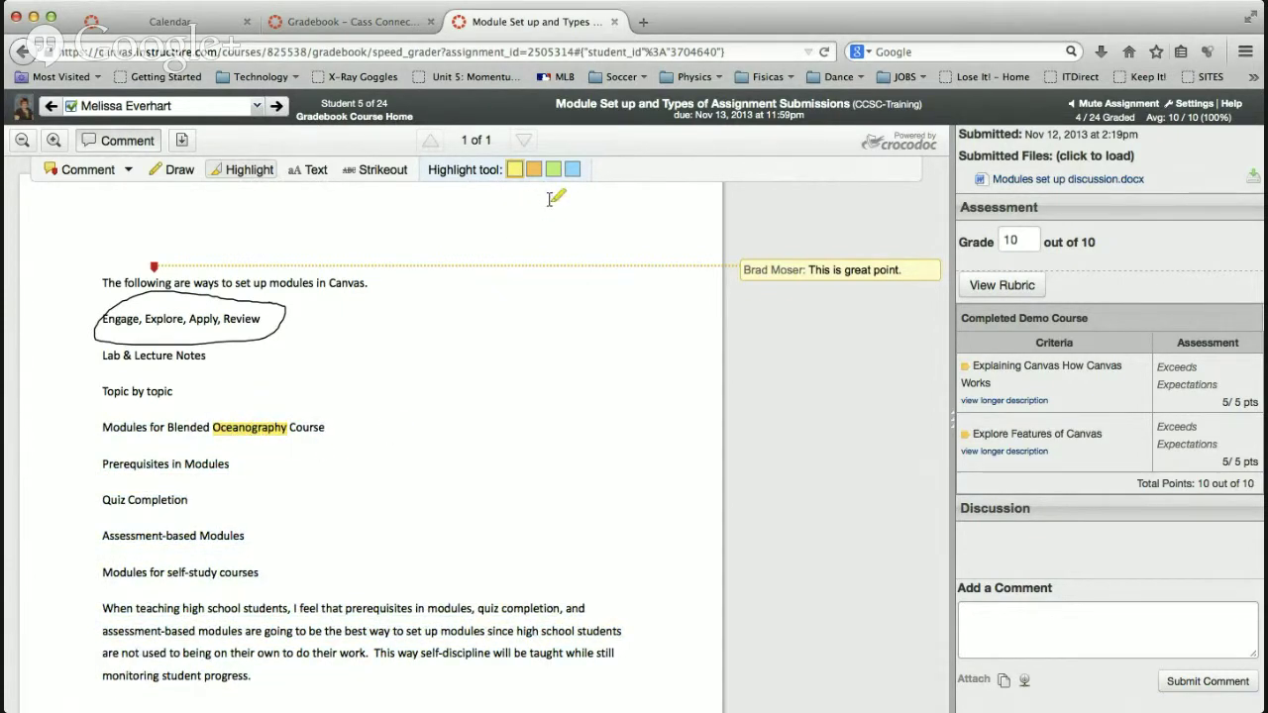
- Look at the recording option for media comments on the submission and close it without recording
click(1009, 613)
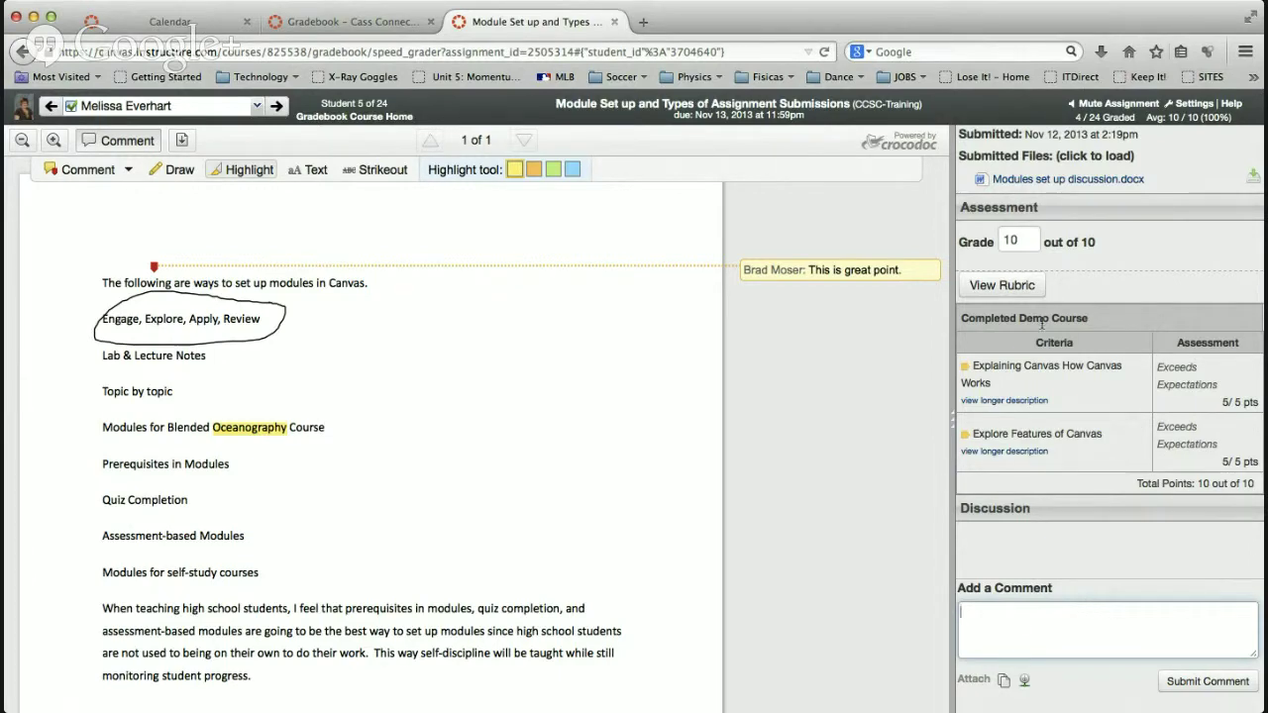
click(1024, 679)
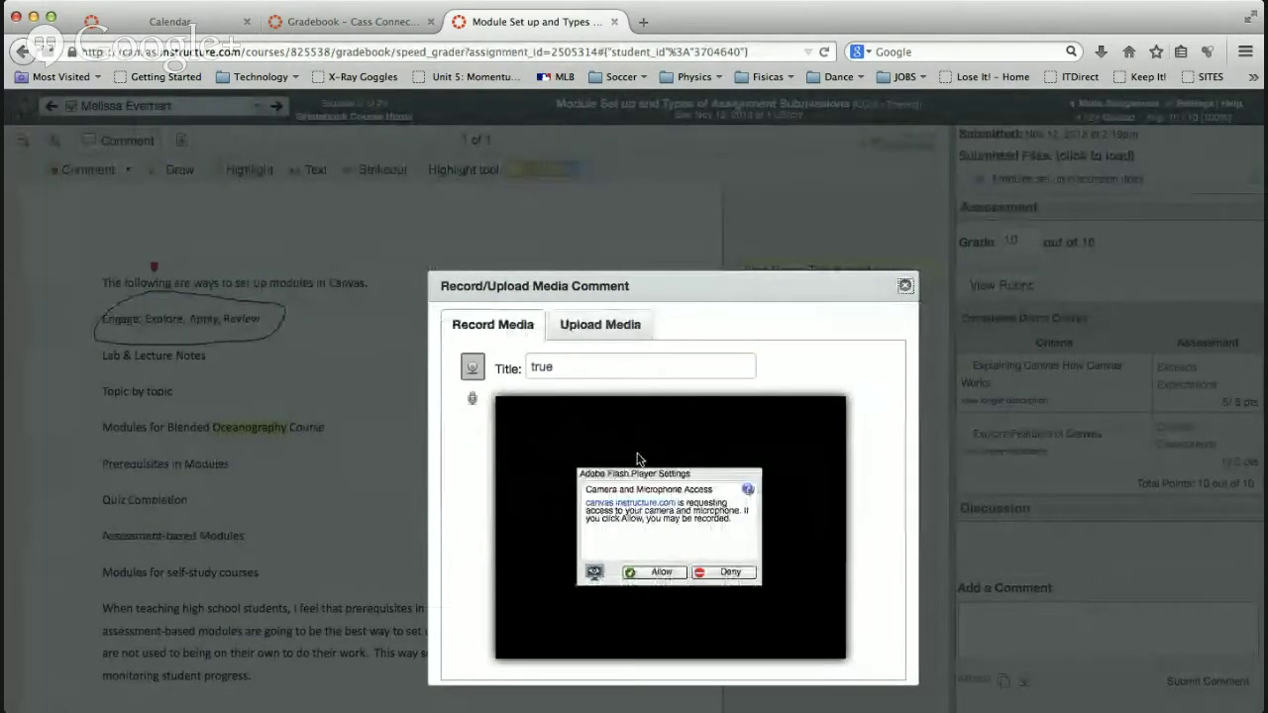
click(902, 286)
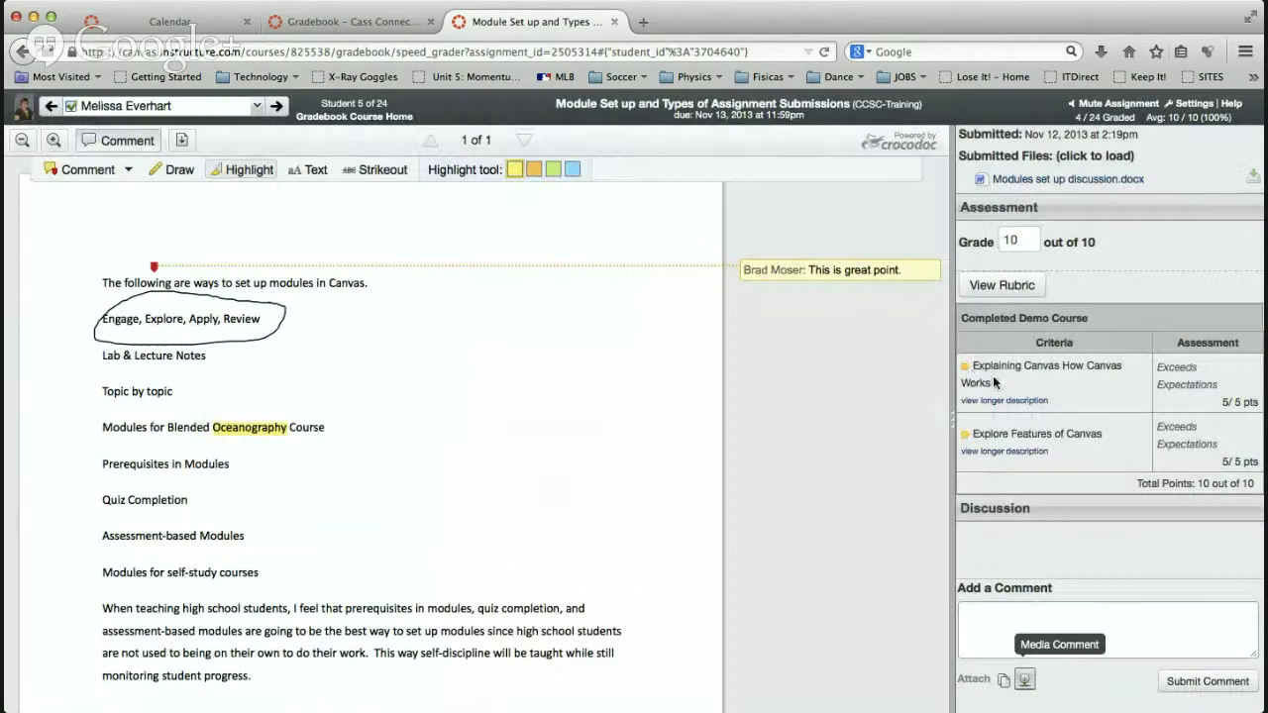
- Skip the sixth student in SpeedGrader and grade the seventh and eighth students' submissions 10 out of 10
double_click(1015, 241)
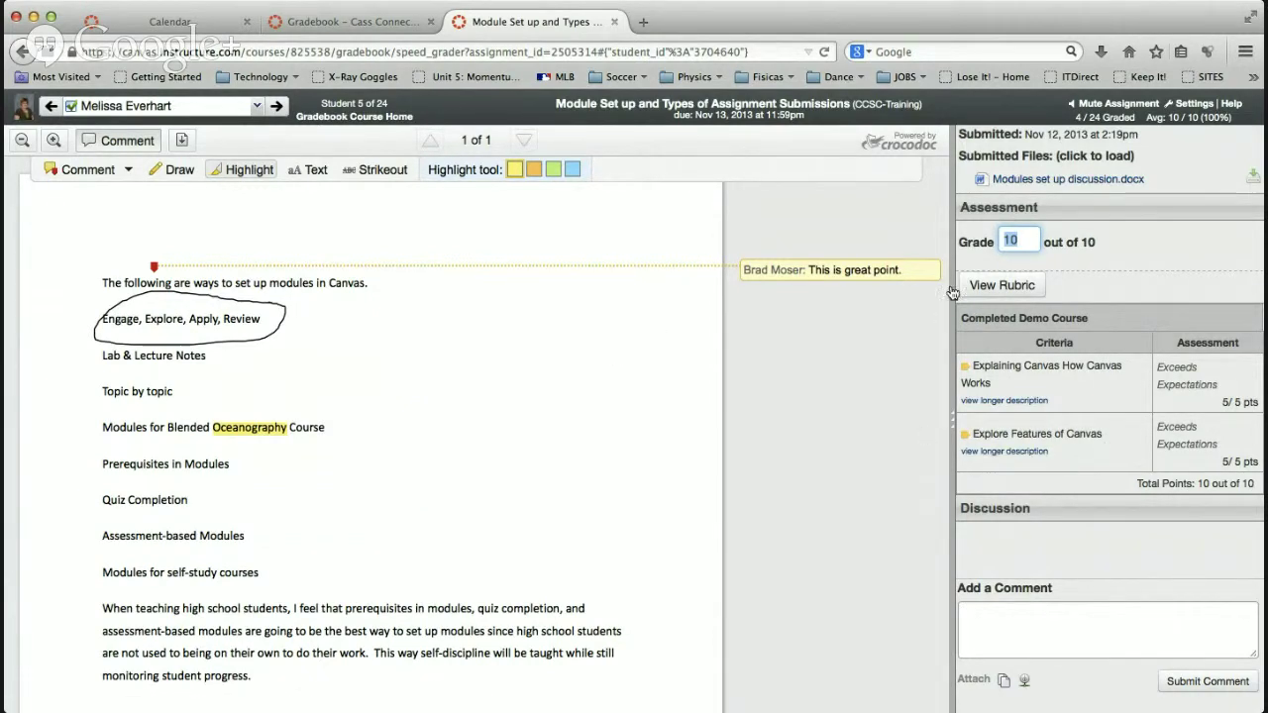
click(276, 107)
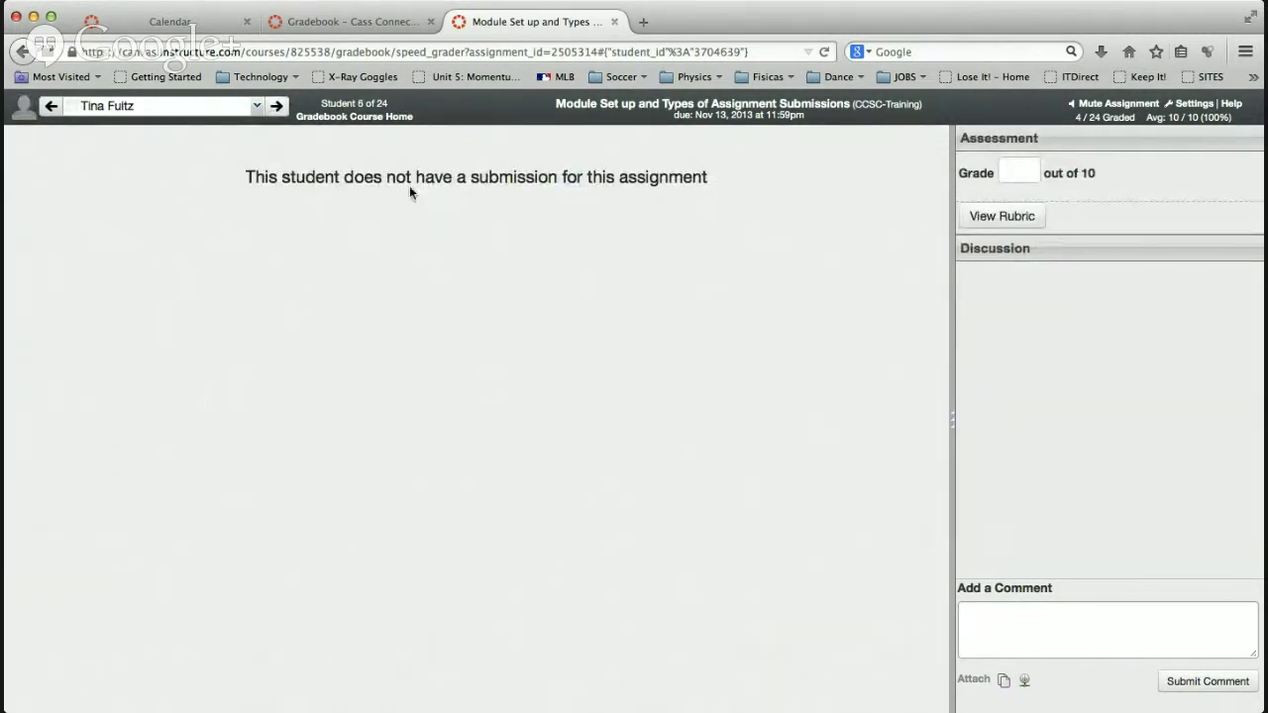
click(277, 106)
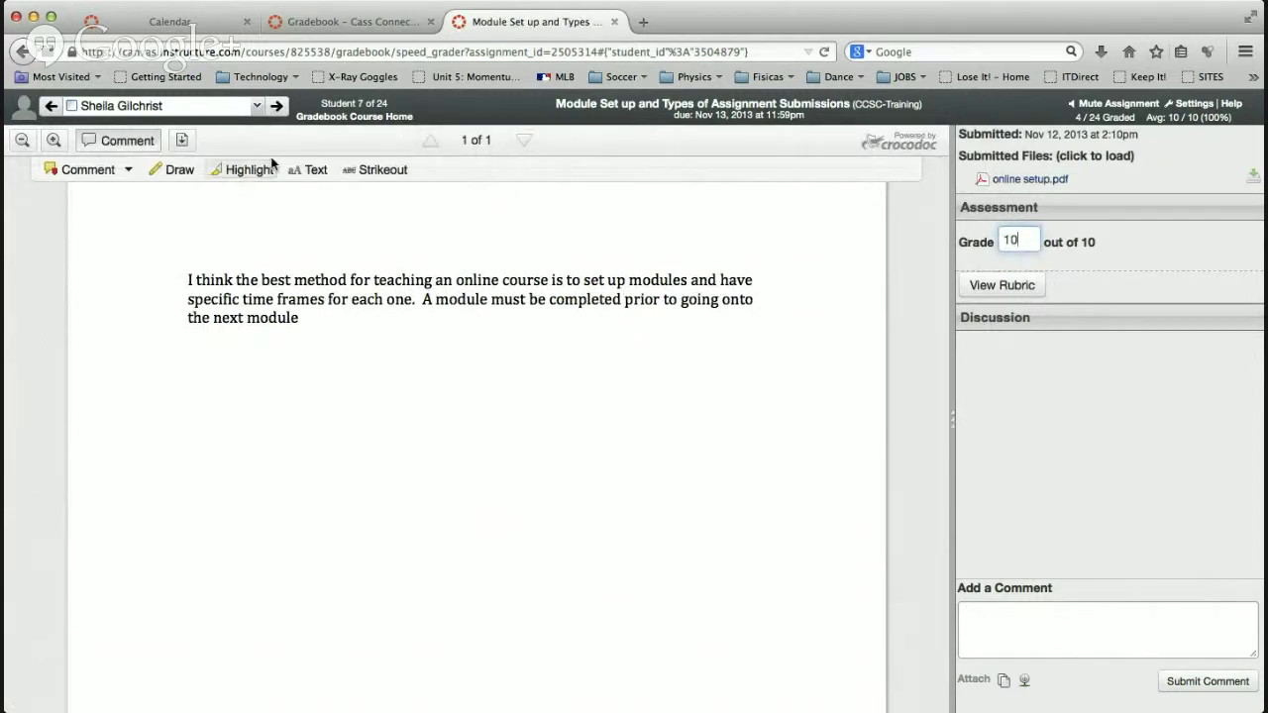
click(278, 107)
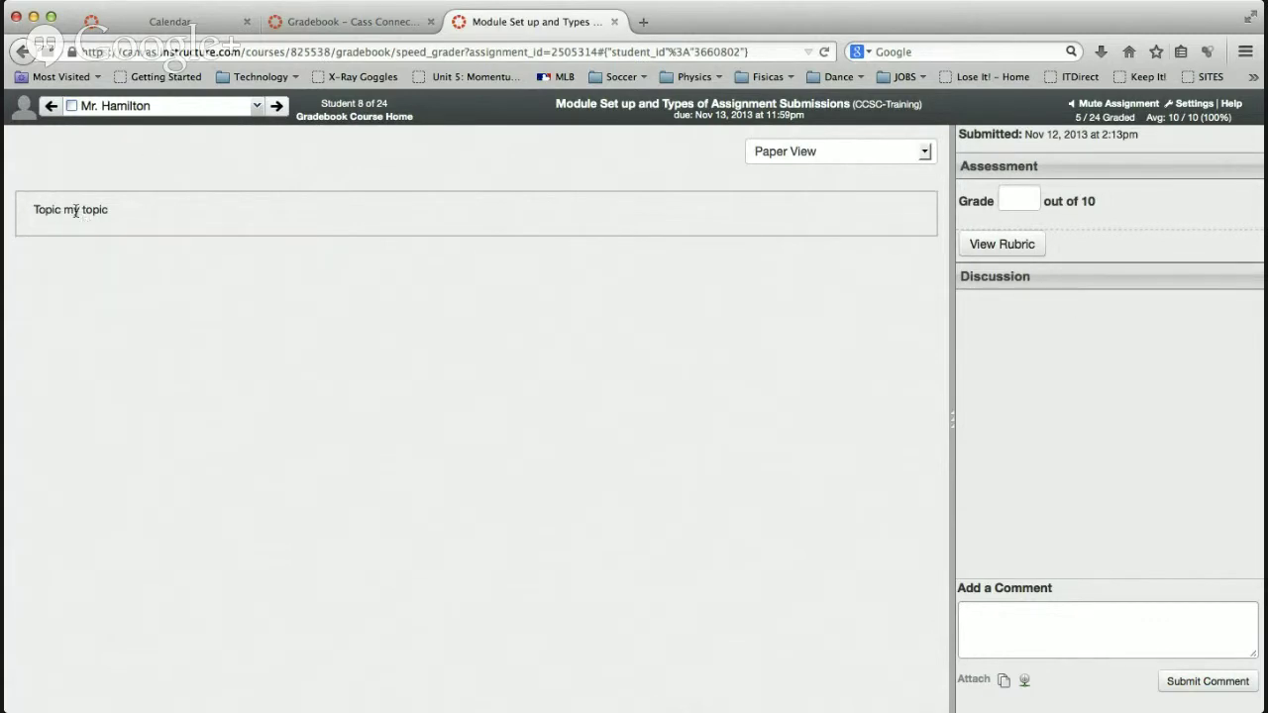
click(1006, 203)
- Go to the ninth student's submission and look through the snapshot of the submitted website
click(275, 106)
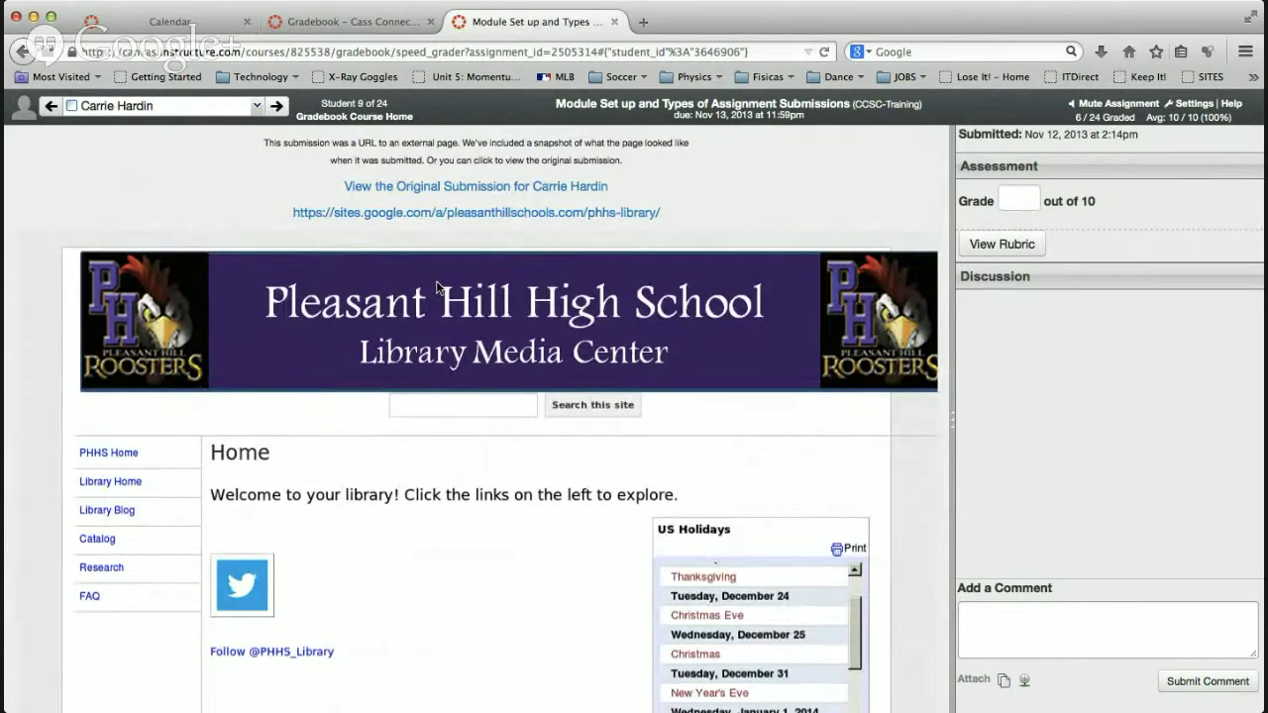
scroll(437, 288, down, 1)
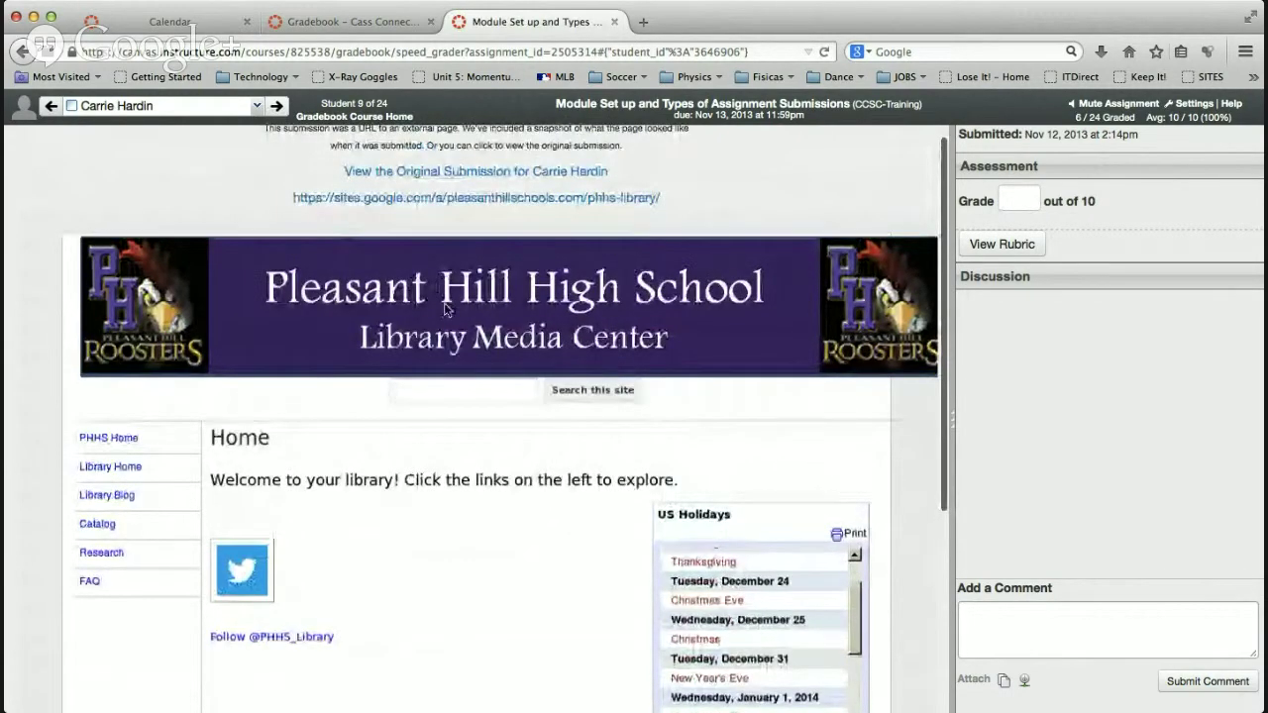
scroll(445, 310, down, 1)
scroll(436, 366, down, 3)
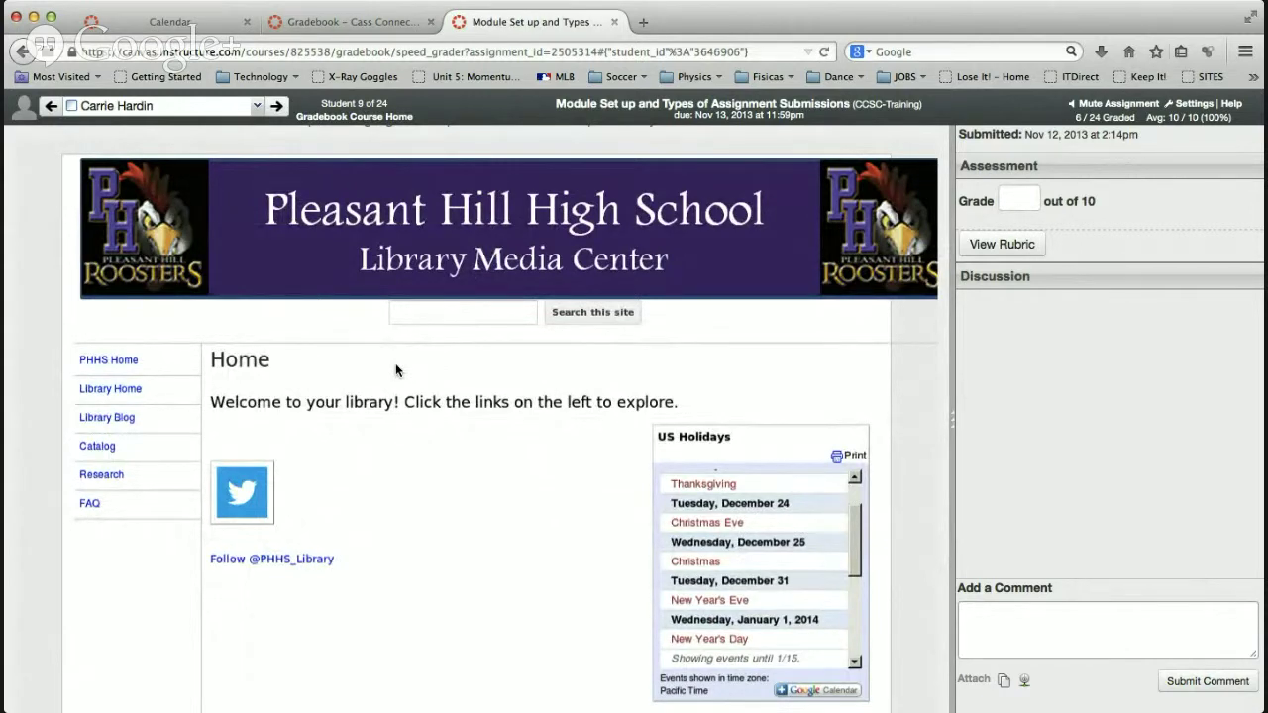
scroll(374, 451, up, 1)
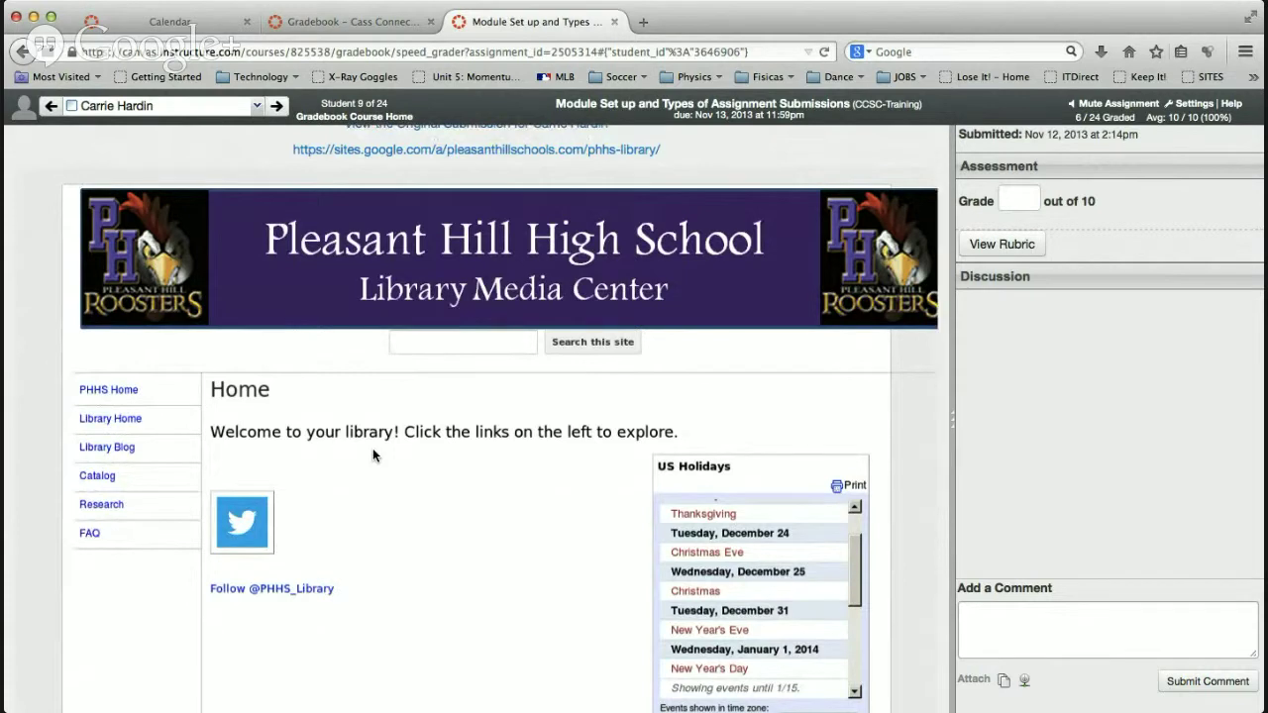
scroll(373, 455, up, 1)
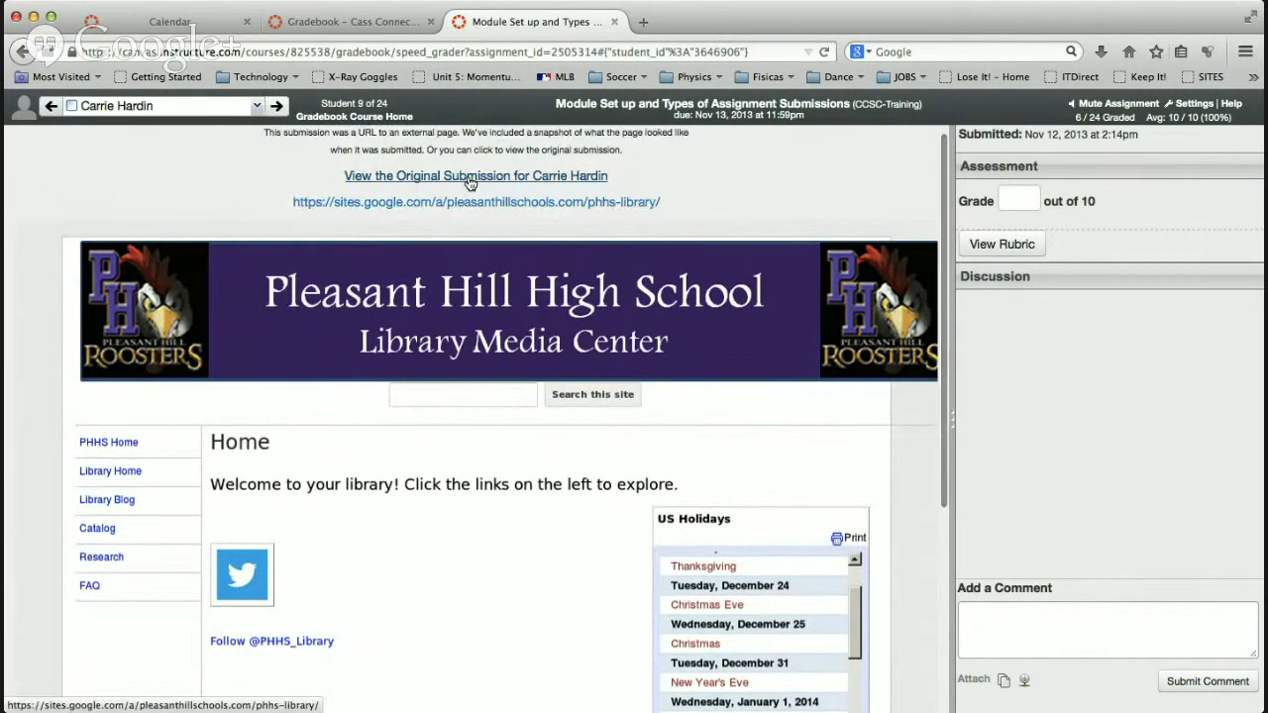
- Return to the gradebook and open the Module Set up and Types of Assignment Submissions assignment in SpeedGrader
scroll(588, 320, up, 1)
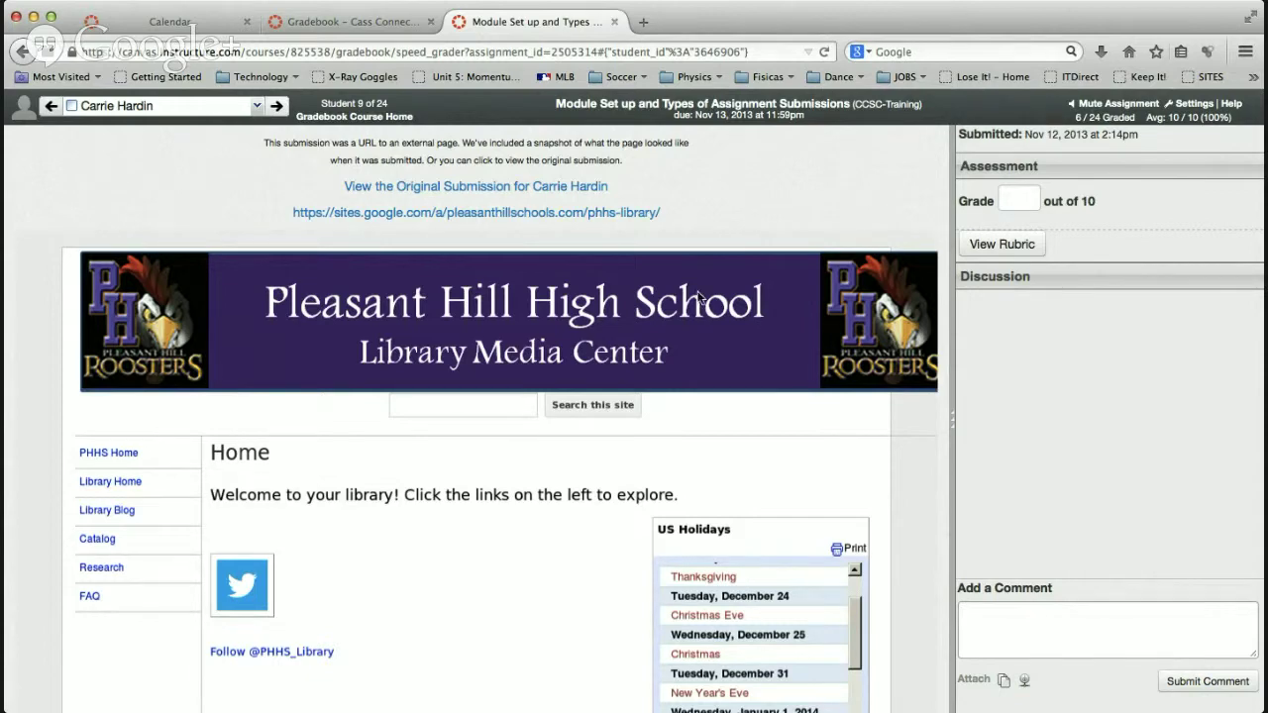
click(383, 24)
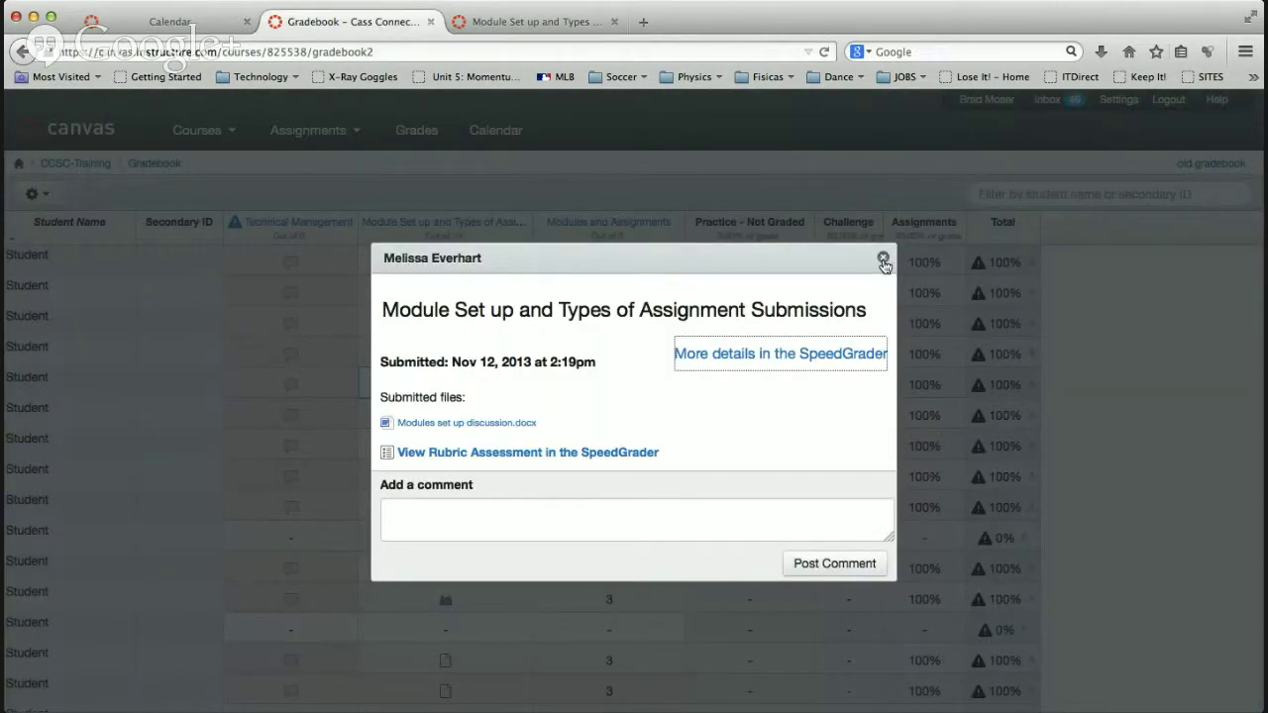
click(882, 259)
click(523, 236)
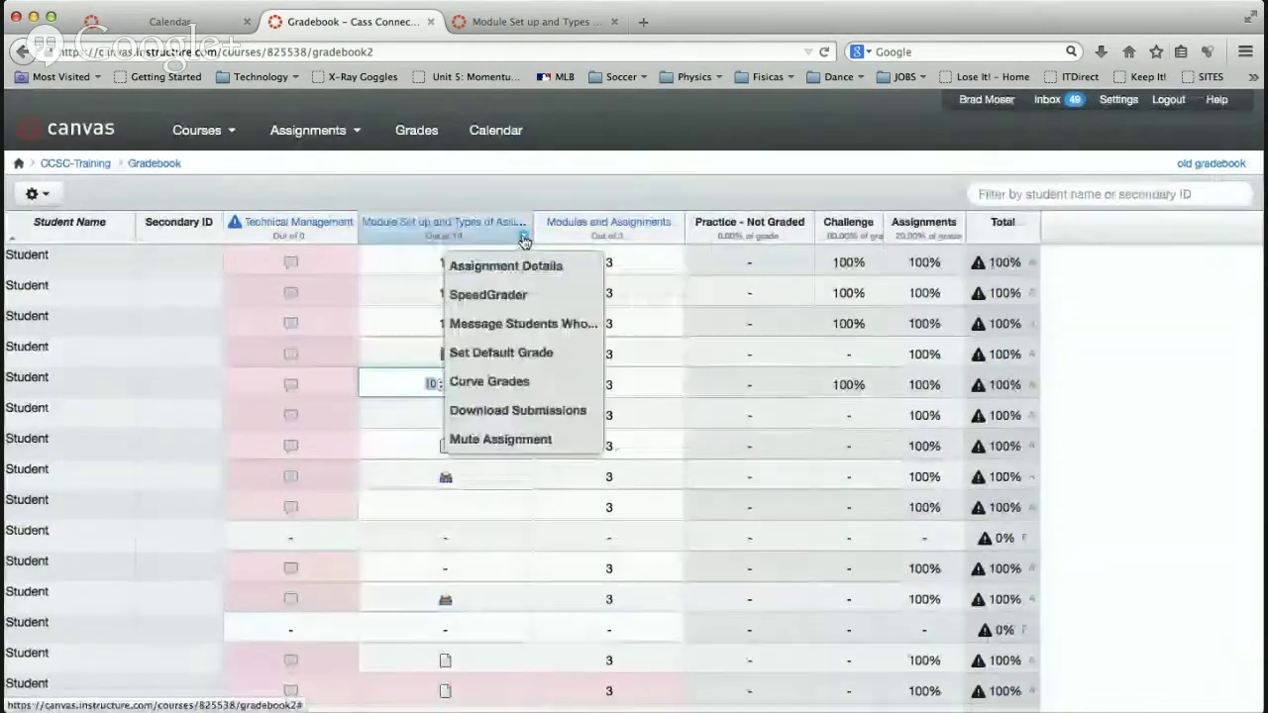
click(524, 296)
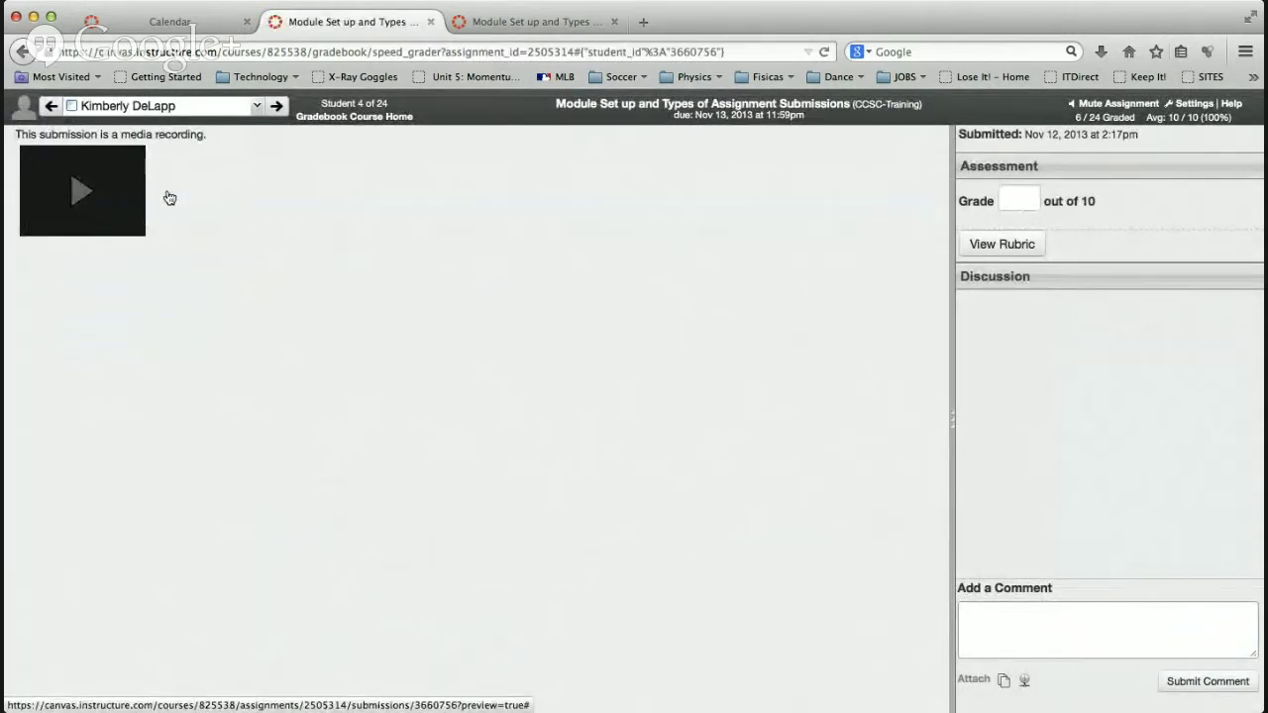
- Play and pause the fourth student's media recording submission, and go to the fifth student's submission
click(82, 193)
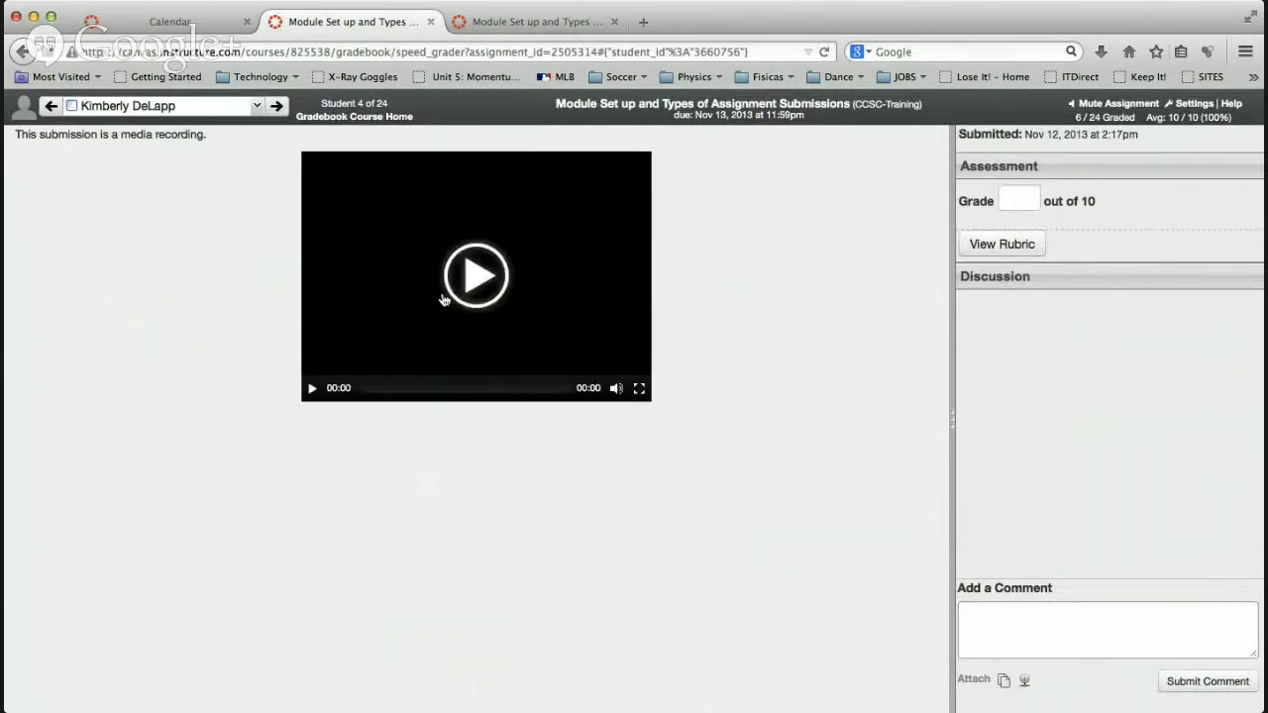
click(475, 296)
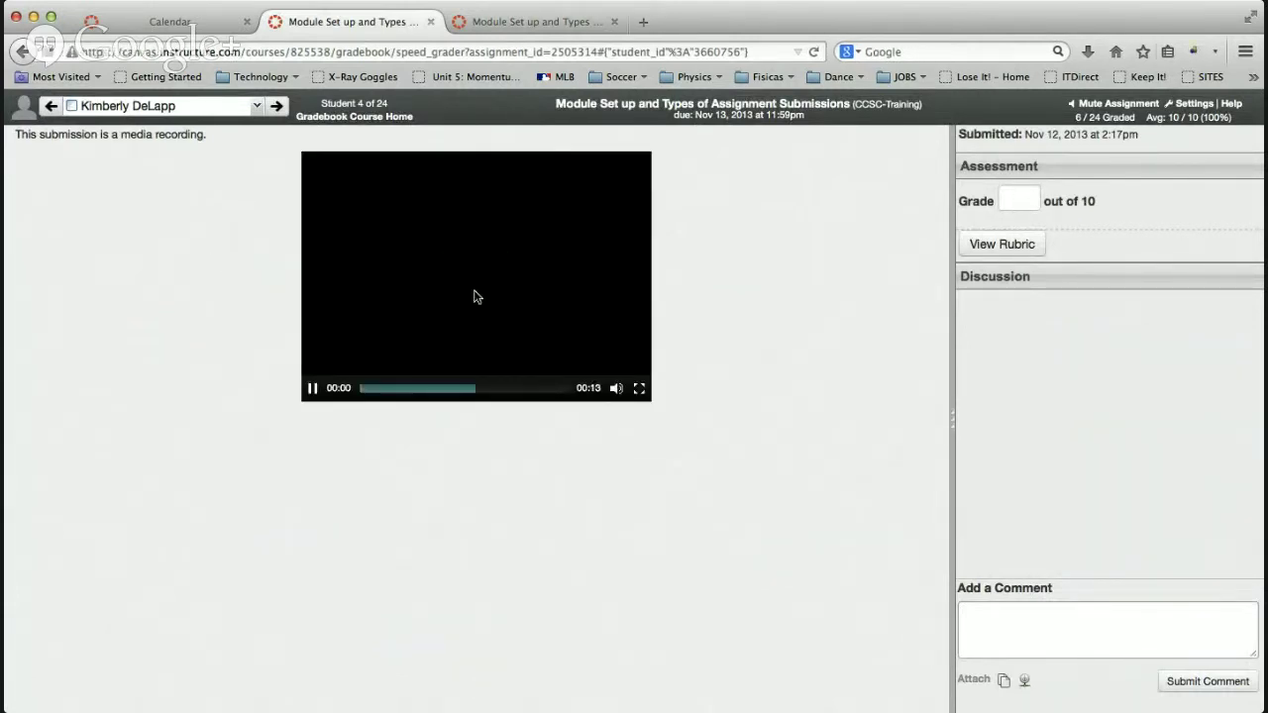
click(312, 389)
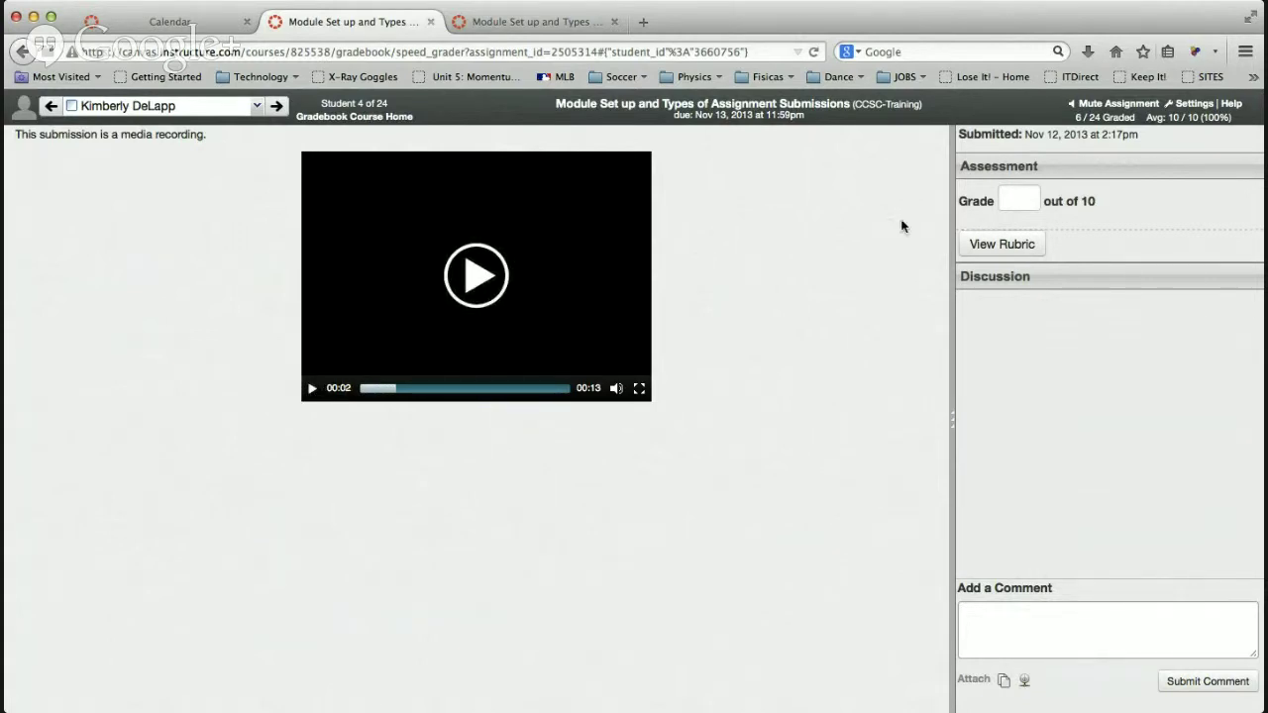
click(1031, 197)
click(278, 106)
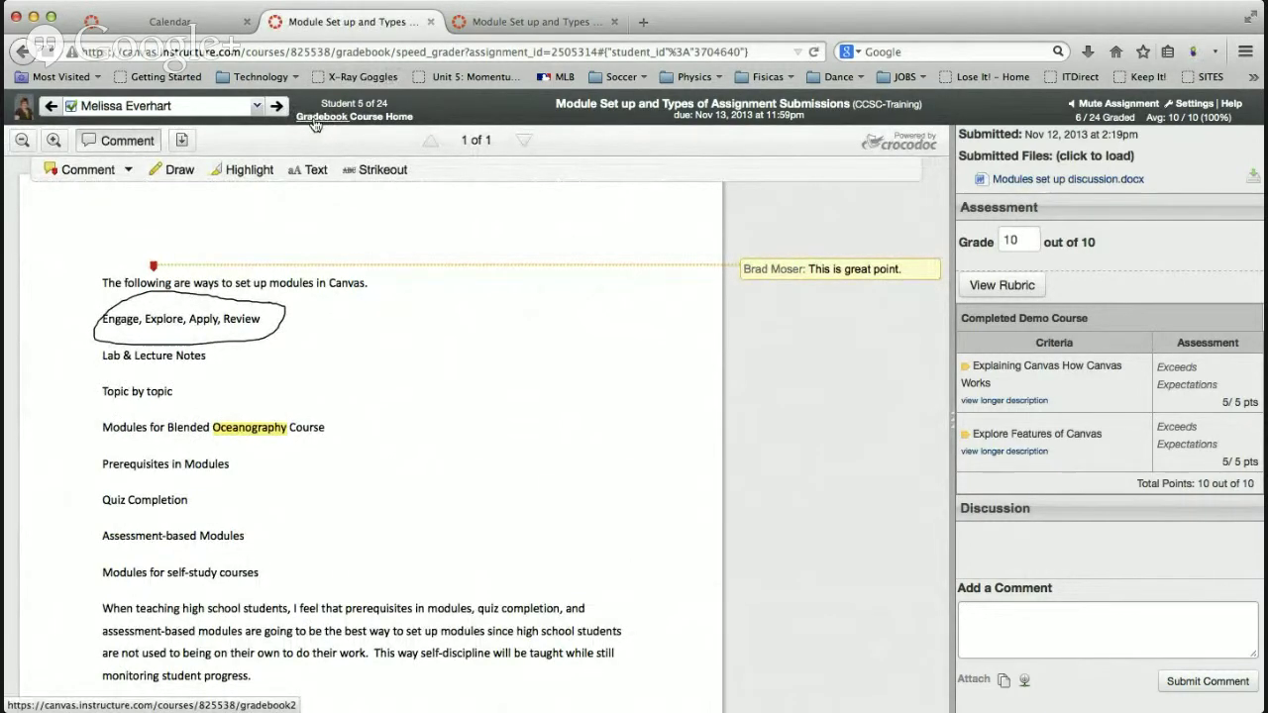
- Leave SpeedGrader for the gradebook and open the People page of the CassConnect Health SU14 - 1 course
click(323, 118)
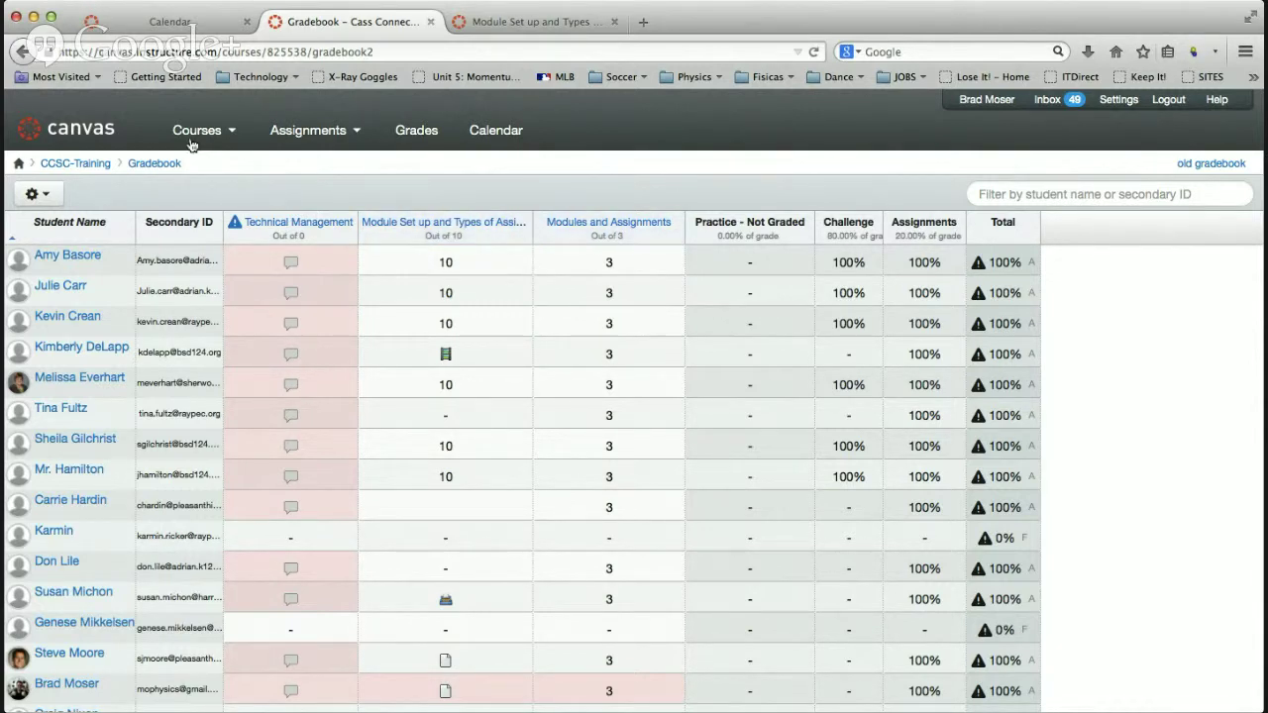
mouse_move(193, 150)
click(224, 232)
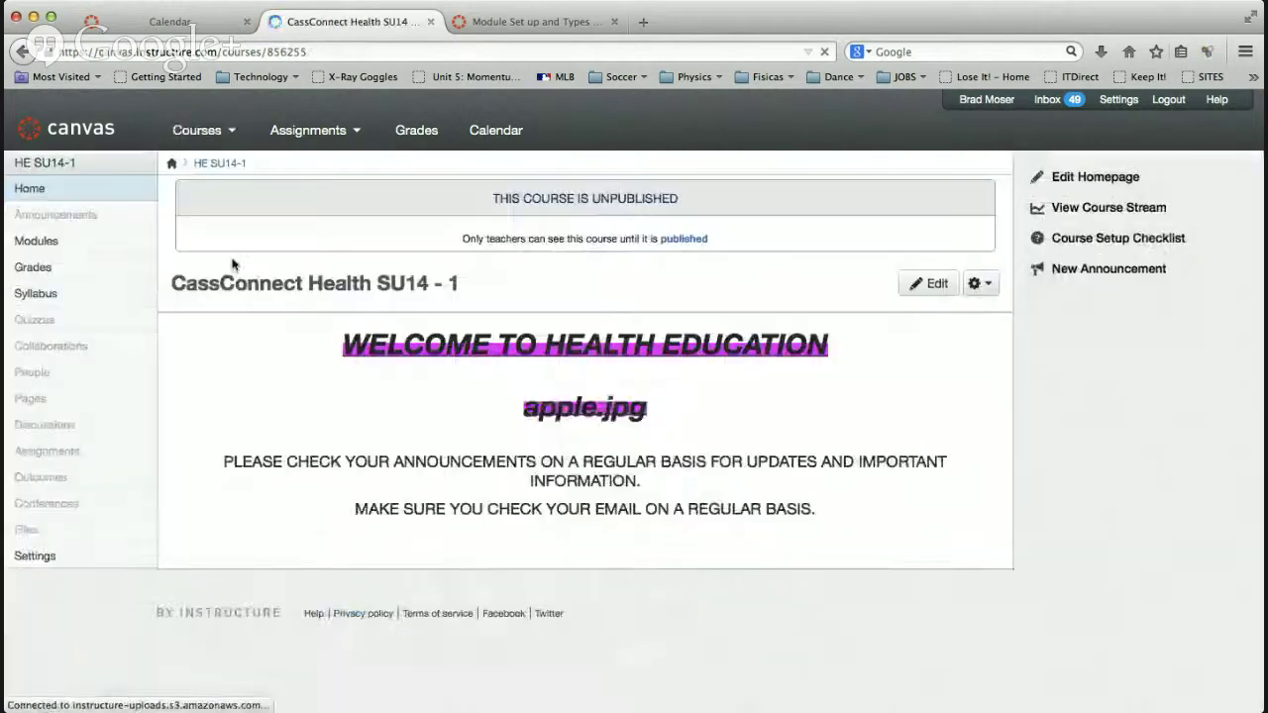
scroll(107, 303, down, 1)
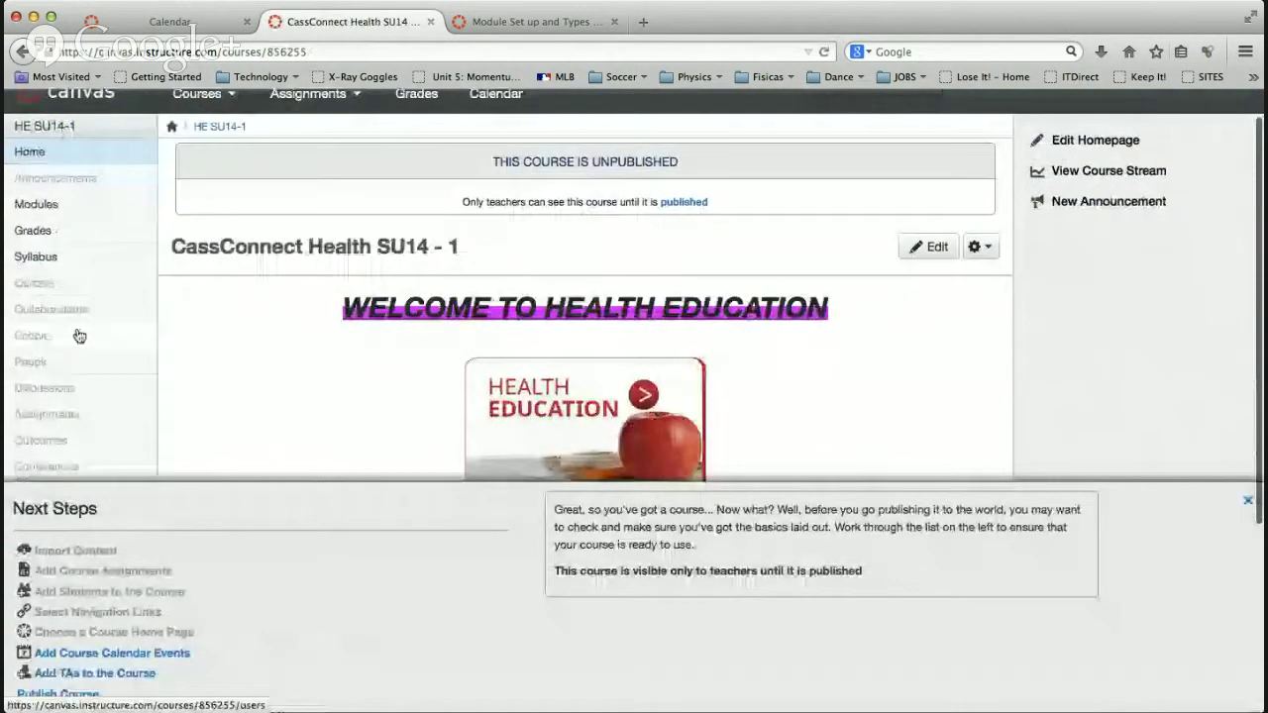
click(79, 337)
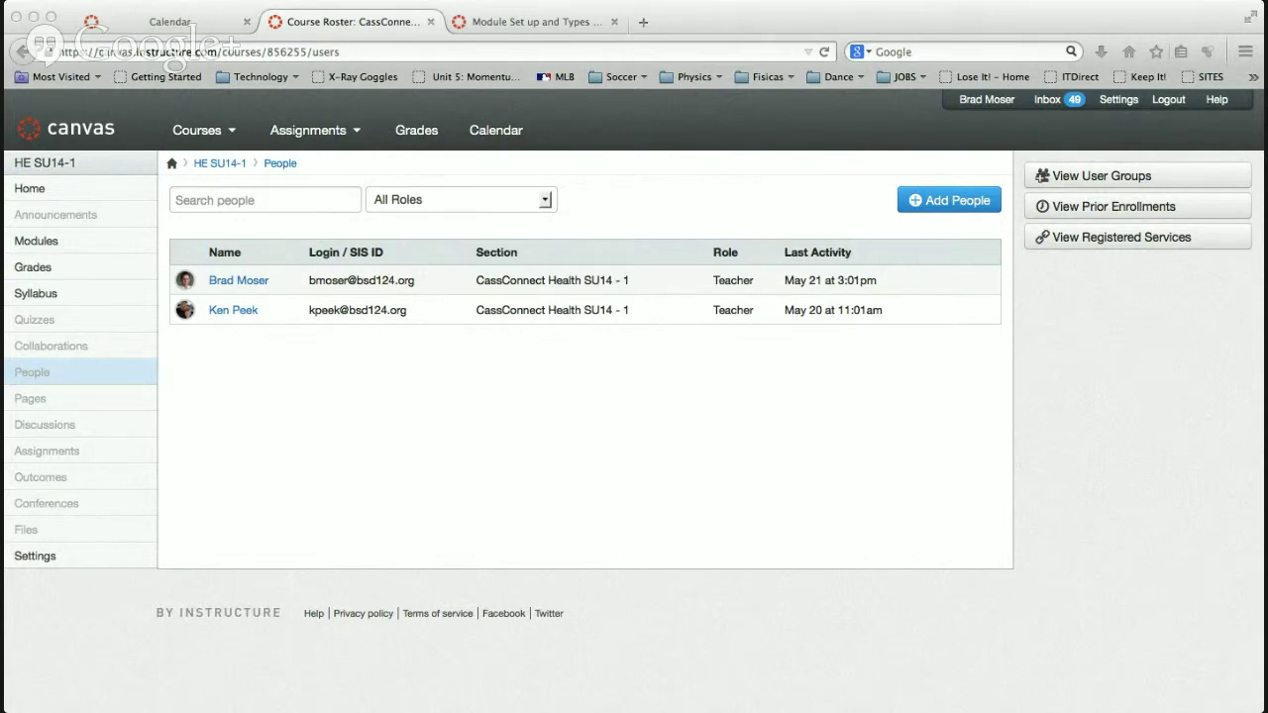
- Open the Conferences page of the CassConnect Health SU14 - 1 course
click(220, 401)
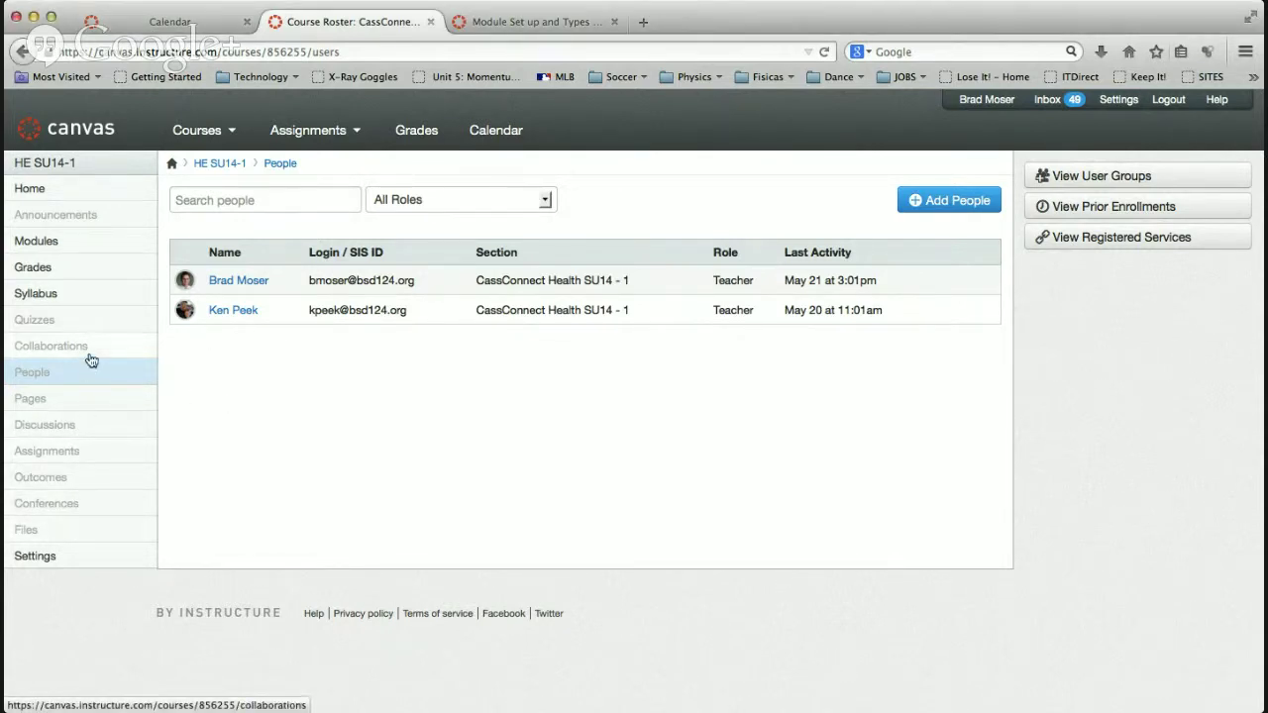
click(104, 509)
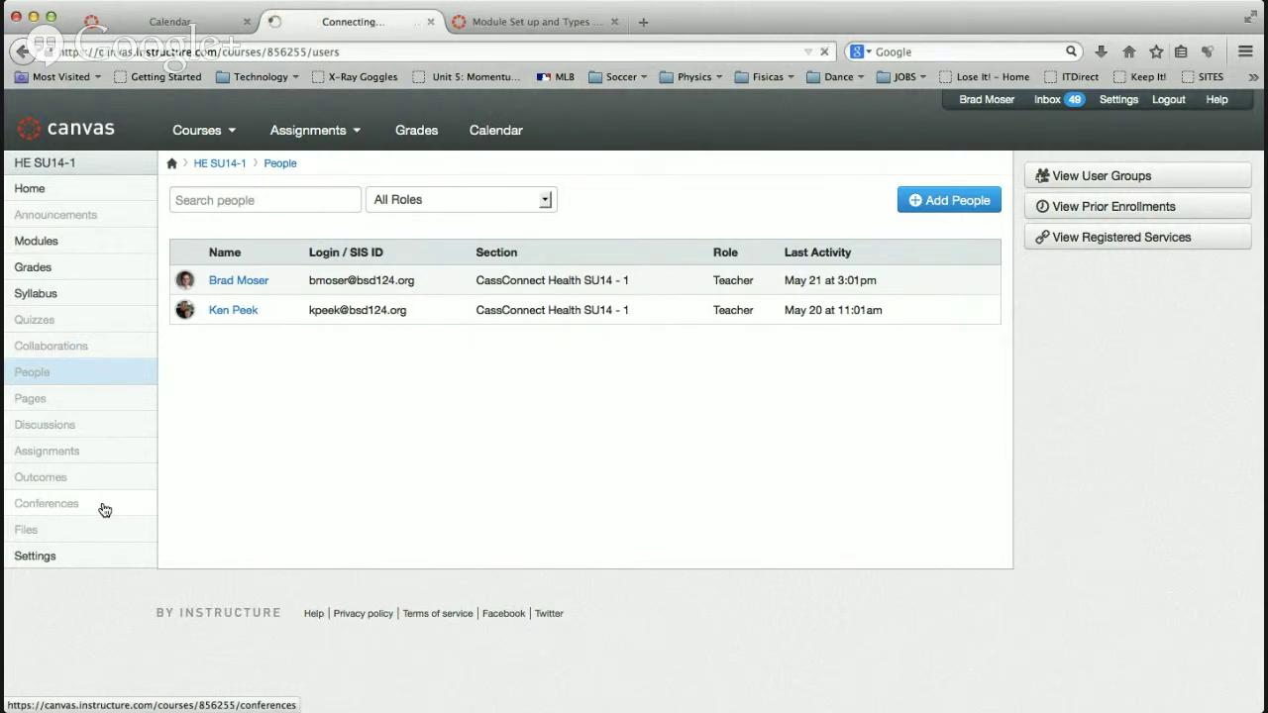